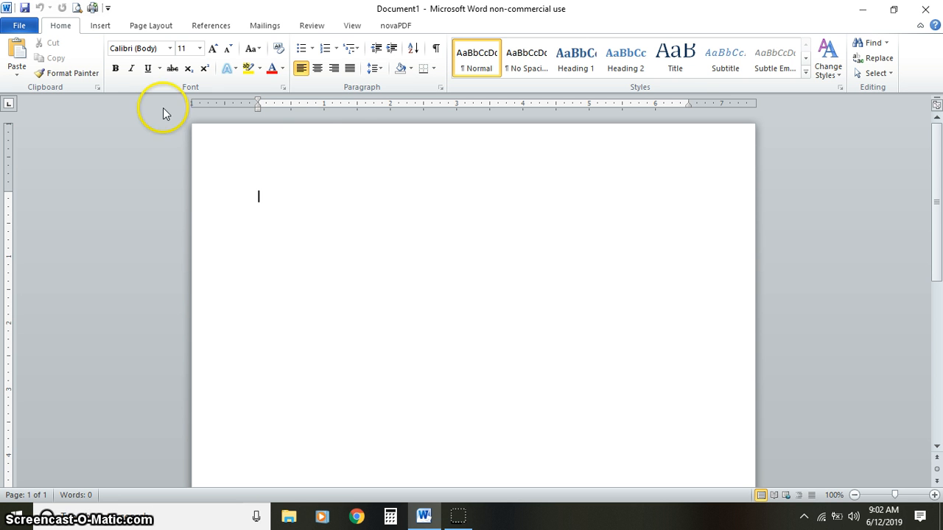
- Insert WordArt in the Gradient Fill - Gray, Outline - Gray style and replace its placeholder text with LITTLE
left_click(103, 27)
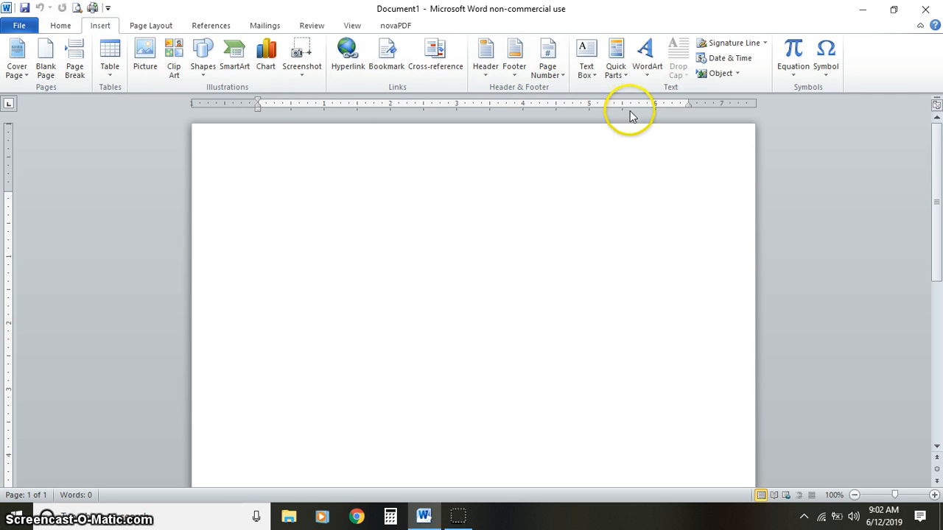
left_click(648, 73)
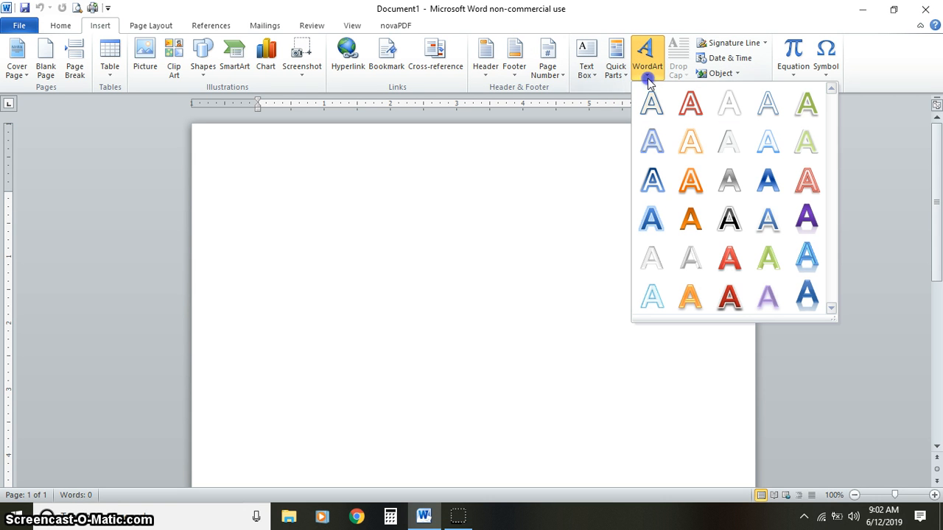
left_click(733, 193)
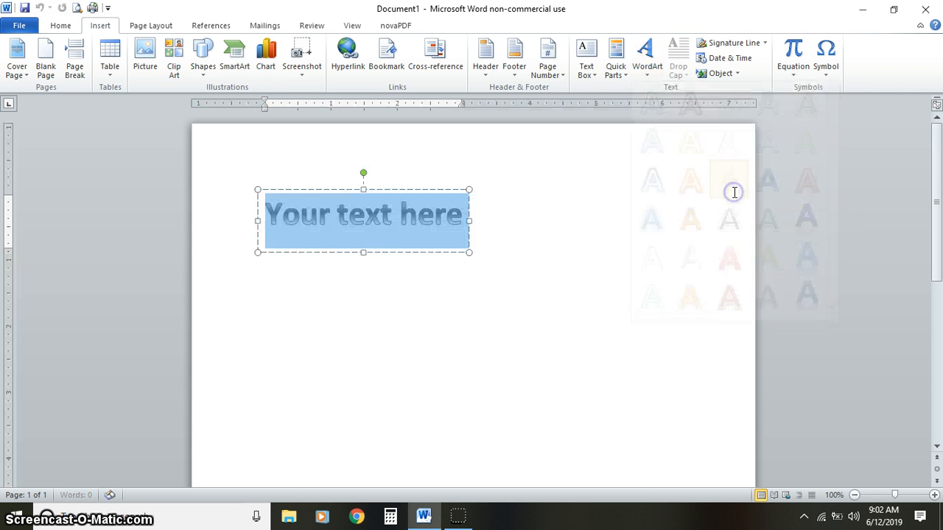
key("Delete")
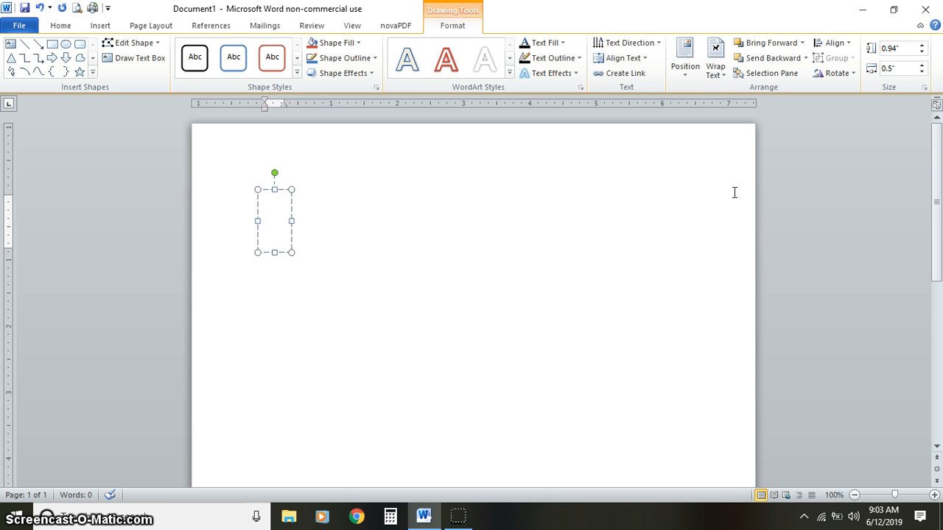
type("LITT")
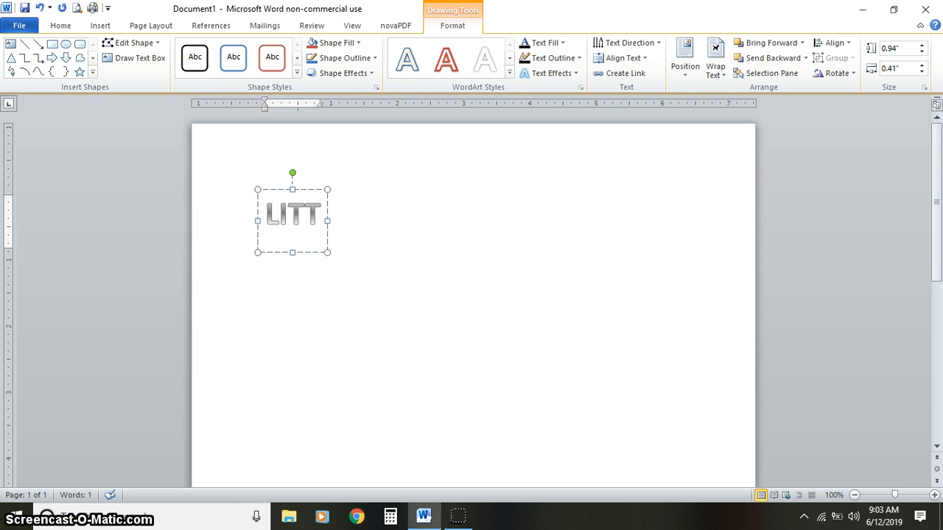
type("LE")
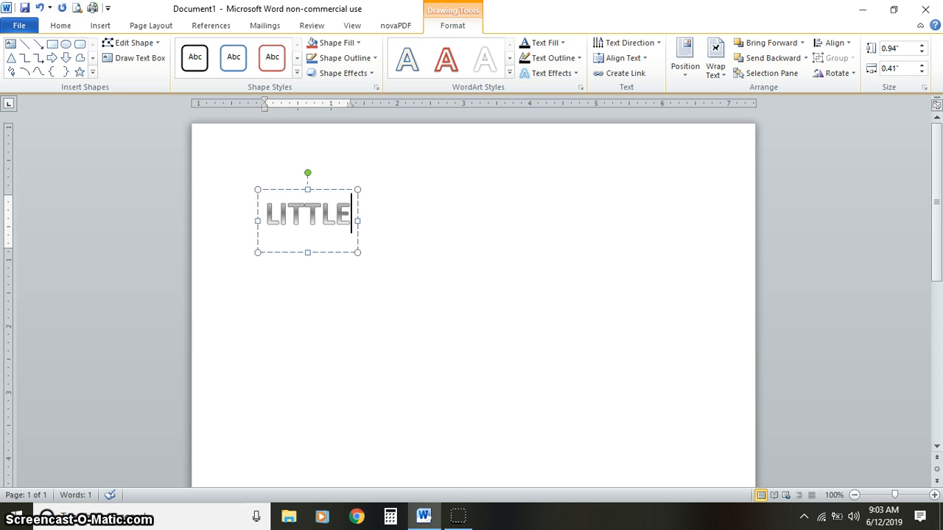
- Apply a black text fill and a black text outline to the whole word LITTLE
key("ctrl+a")
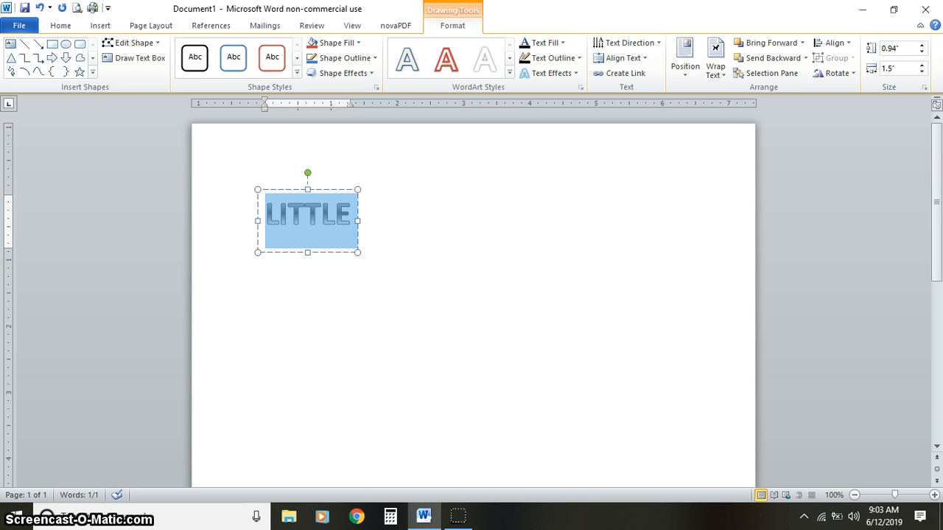
left_click(525, 44)
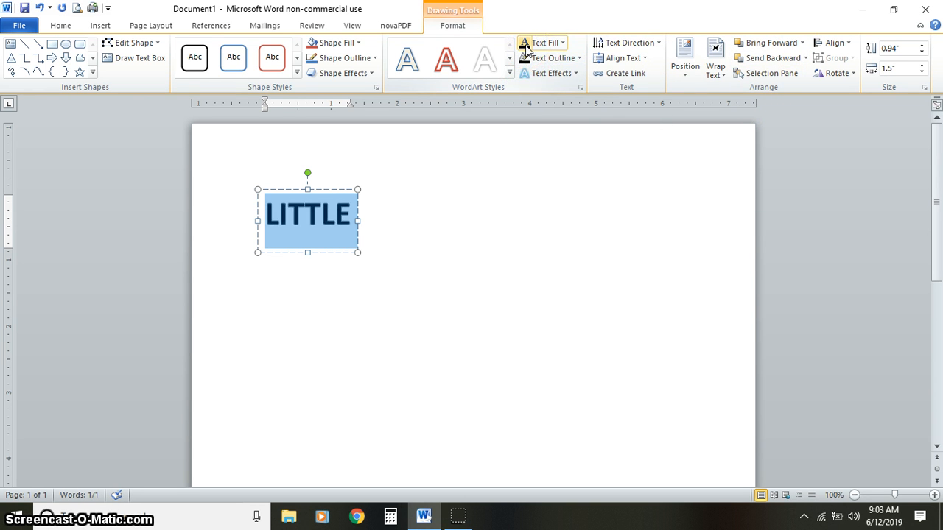
left_click(528, 57)
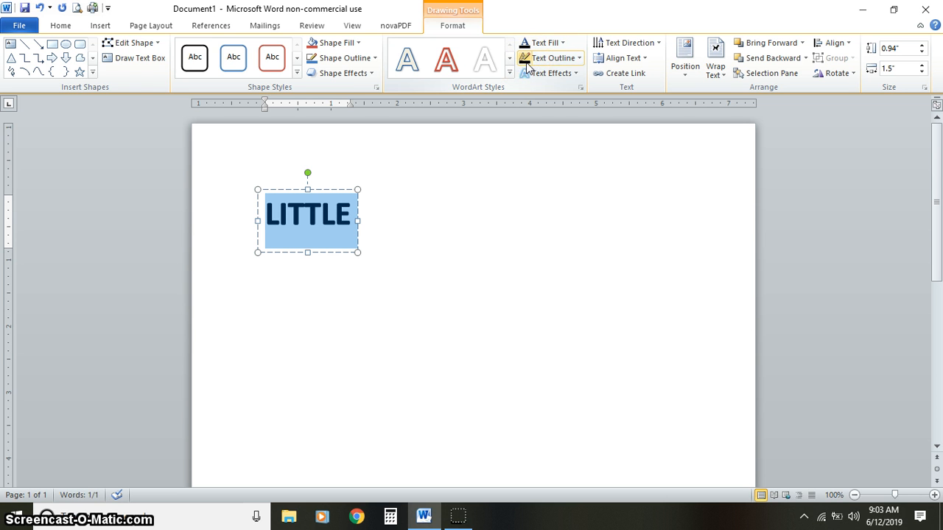
- Set the word's font to akaPosse and enlarge the WordArt box to about 5.99" wide by 2.15" high
left_click(61, 26)
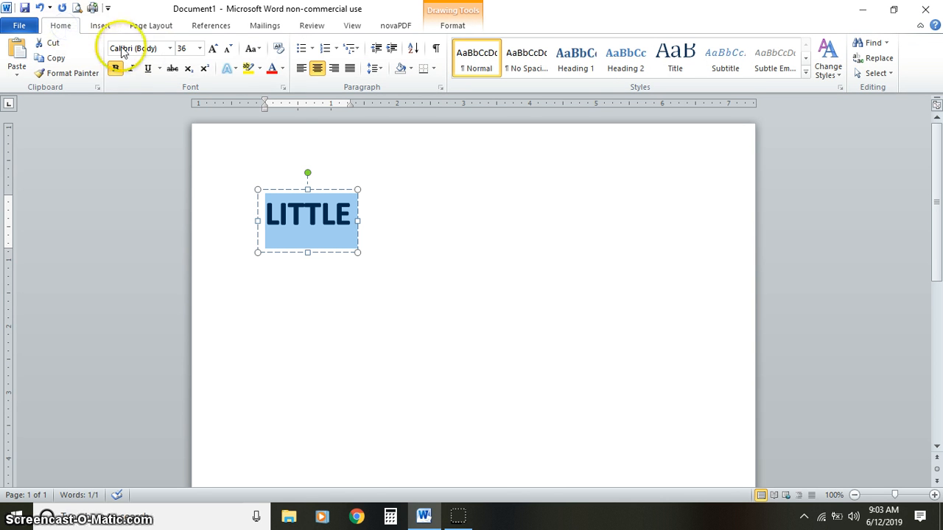
left_click(170, 49)
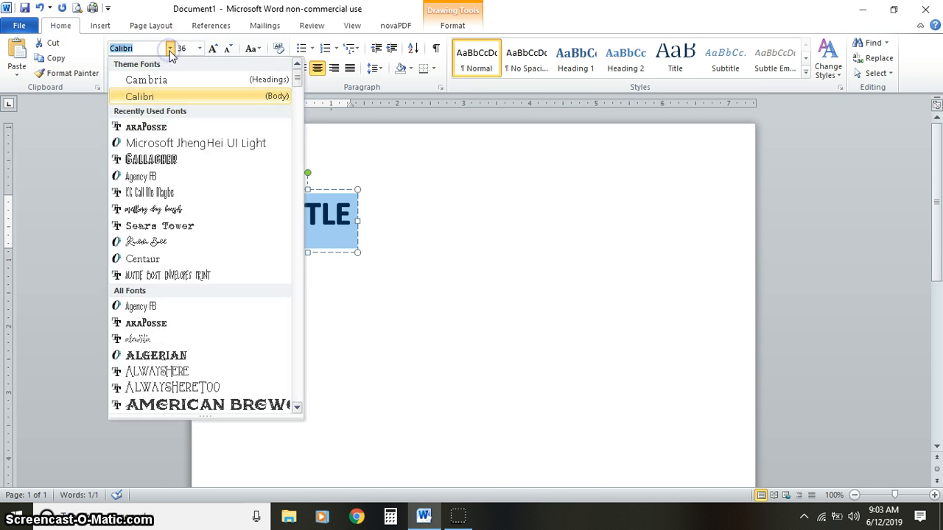
left_click(171, 128)
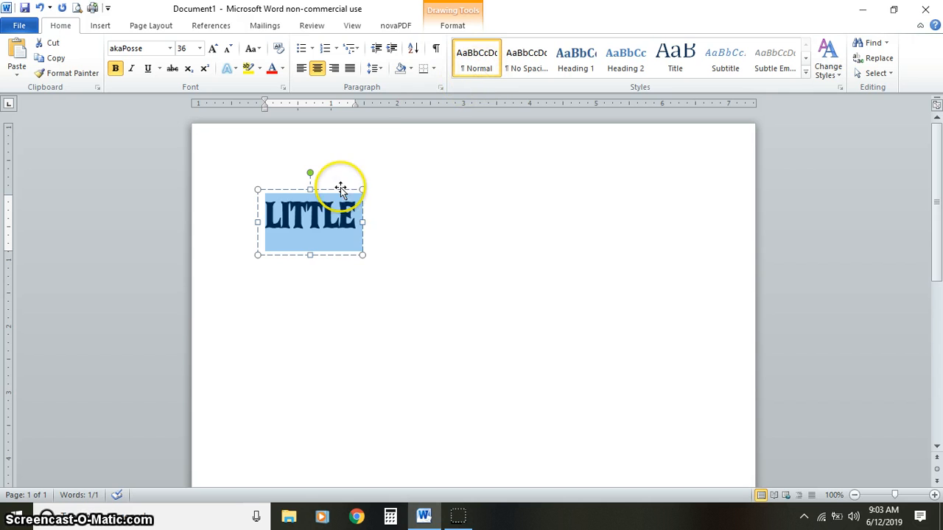
left_click_drag(361, 255, 655, 333)
left_click(527, 233)
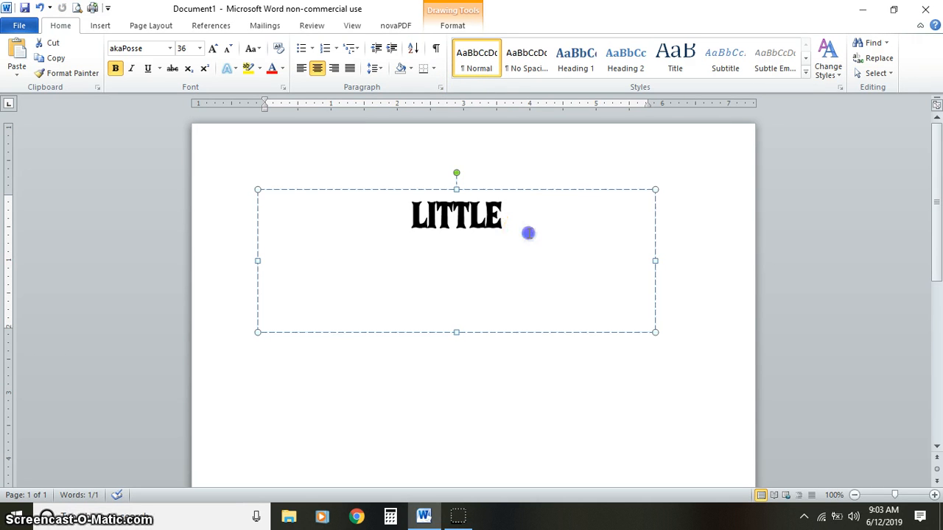
- Remove the text outline from the word LITTLE using No Outline
left_click(451, 25)
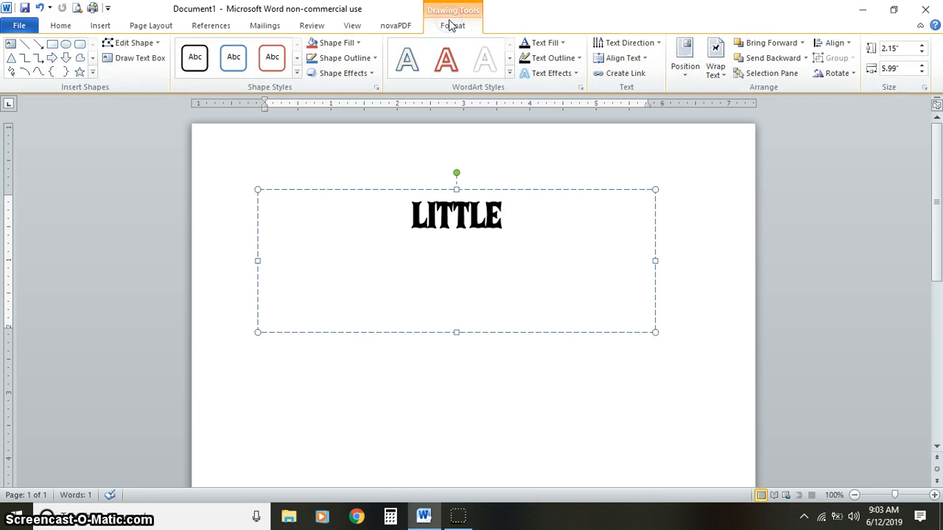
left_click_drag(551, 222, 411, 223)
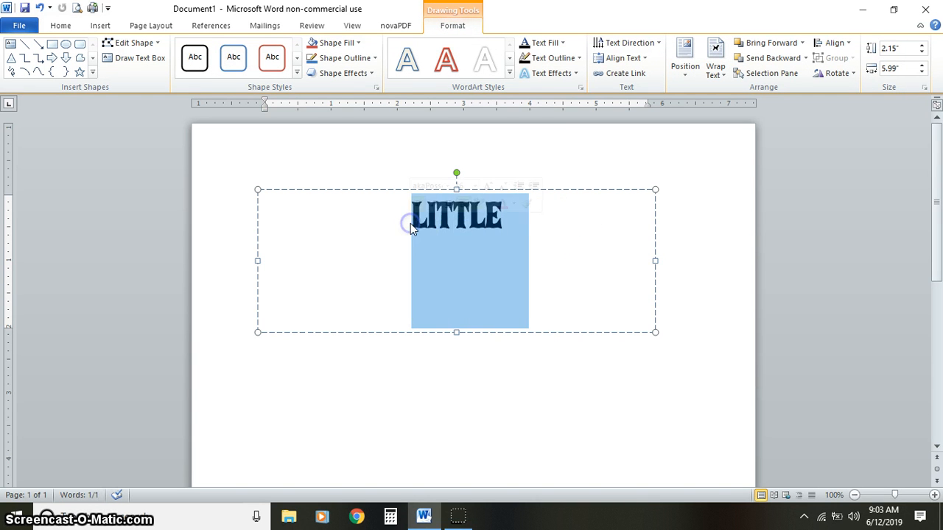
left_click(558, 63)
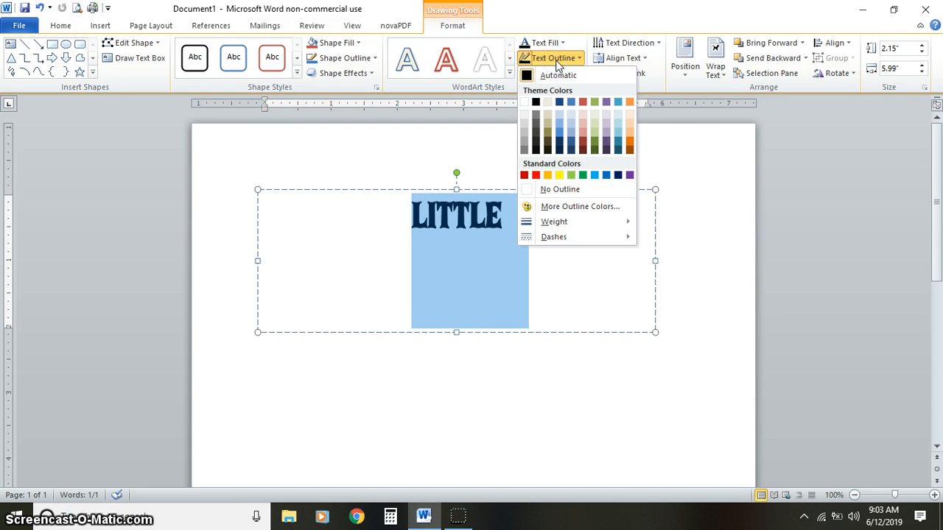
left_click(560, 138)
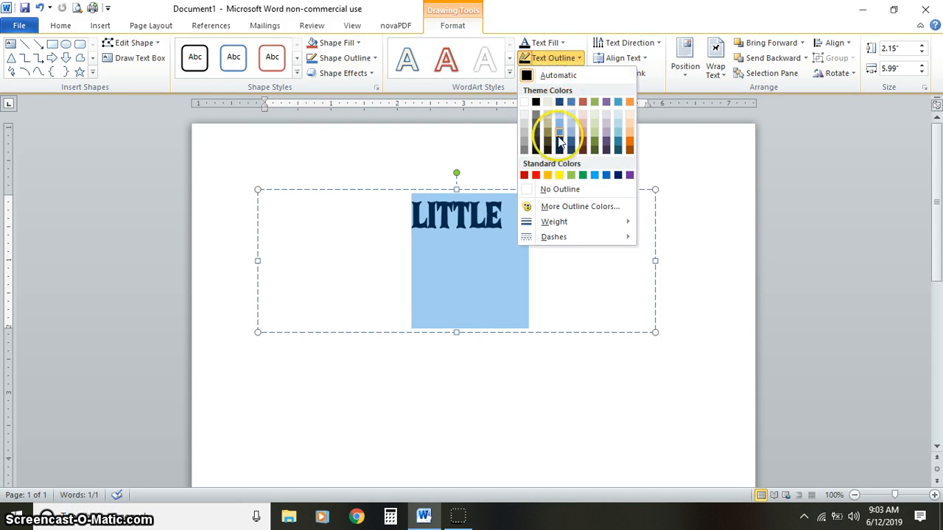
left_click(560, 189)
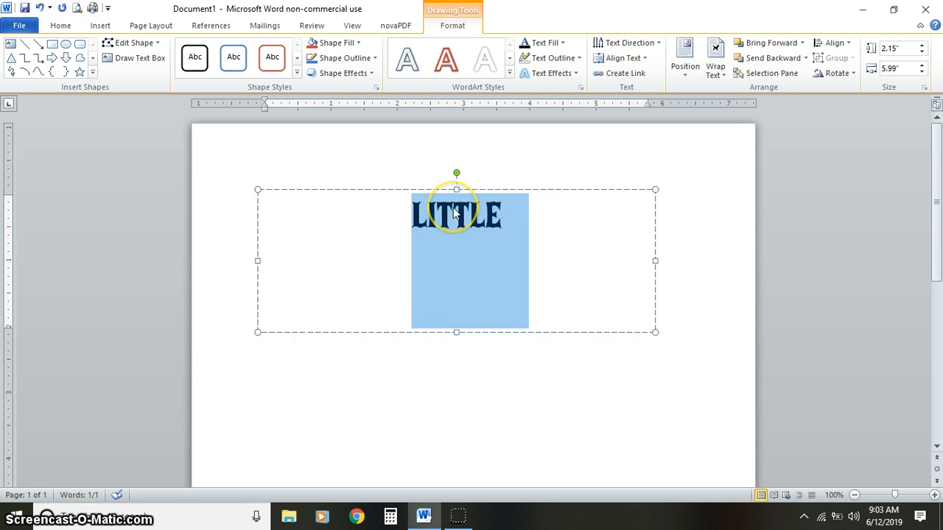
- Undo and redo the outline removal to compare the lettering with and without an outline
left_click(449, 237)
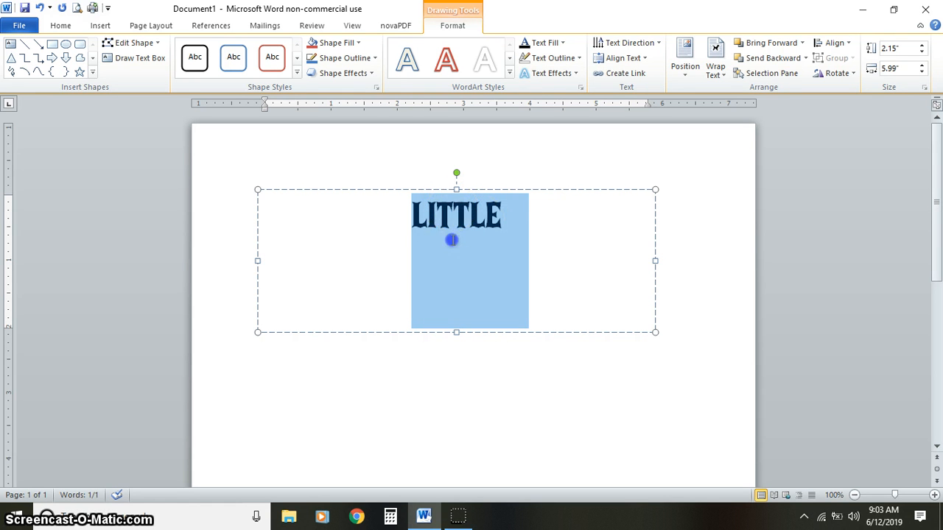
left_click(541, 210)
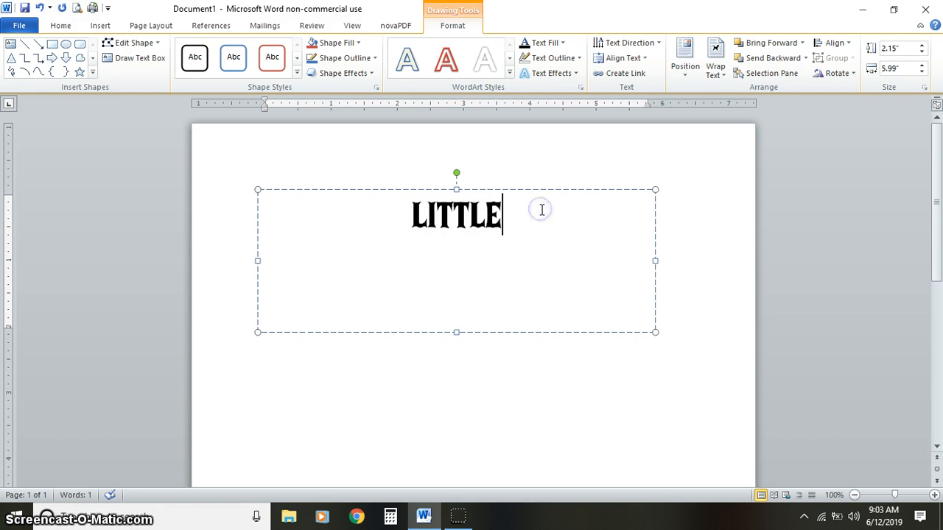
left_click(40, 8)
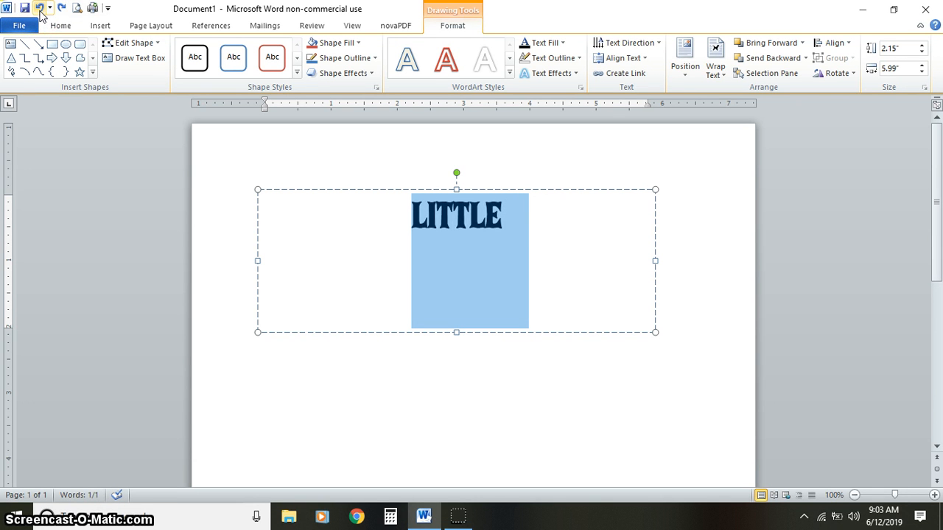
left_click(61, 9)
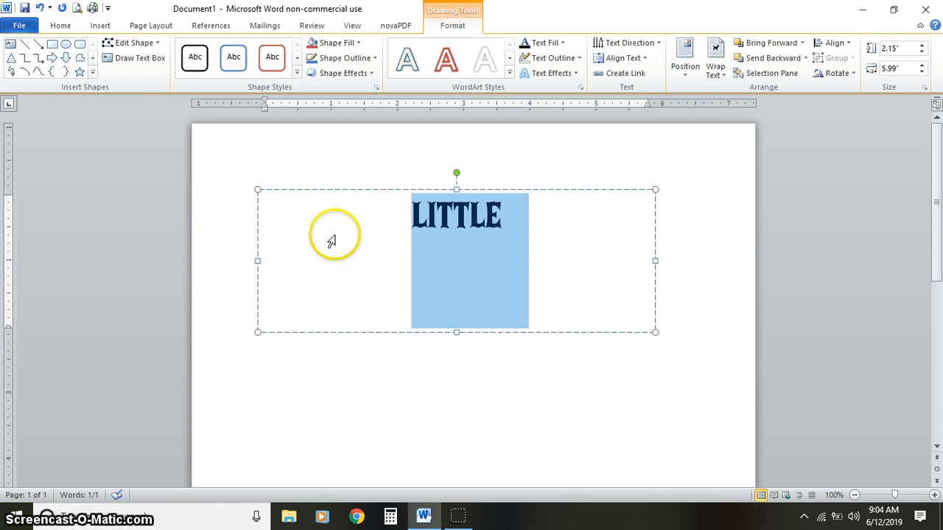
- Apply the Inflate Bottom transform text effect to the LITTLE WordArt box
left_click(415, 192)
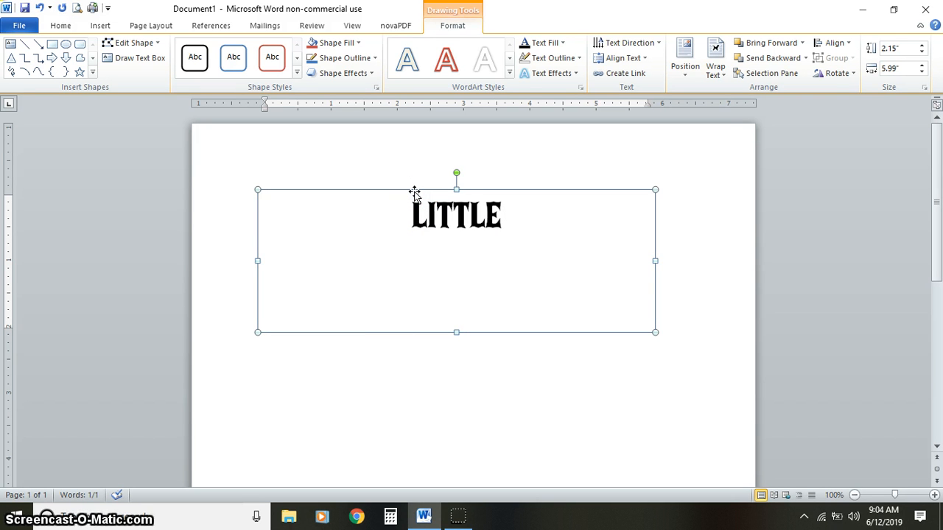
left_click(574, 74)
left_click(585, 248)
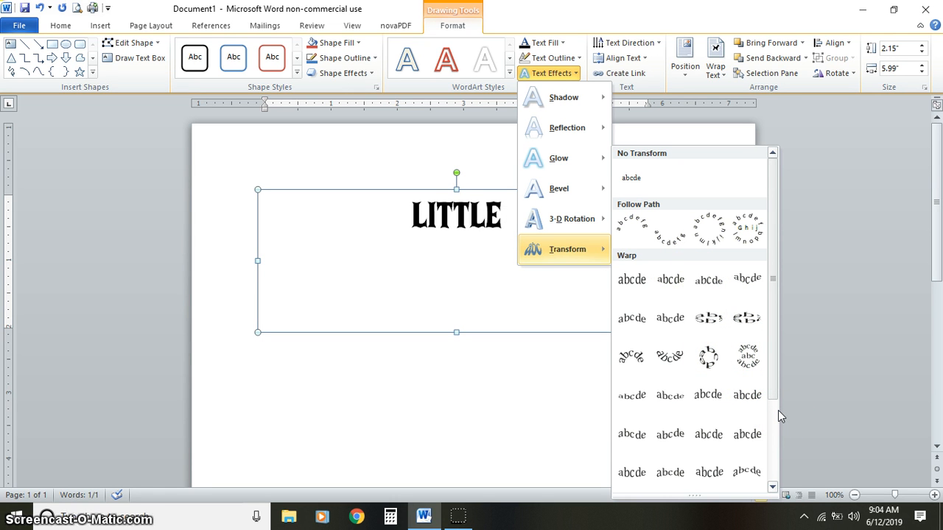
left_click(772, 488)
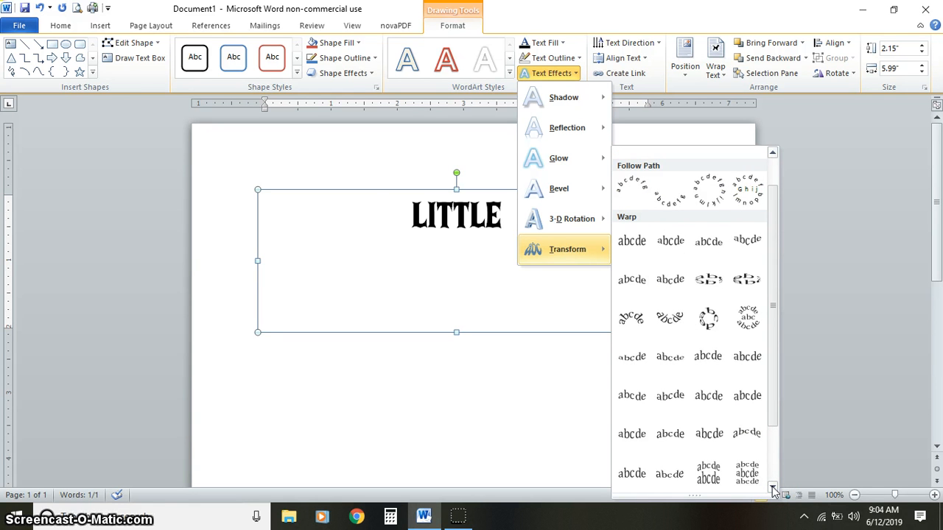
left_click(709, 434)
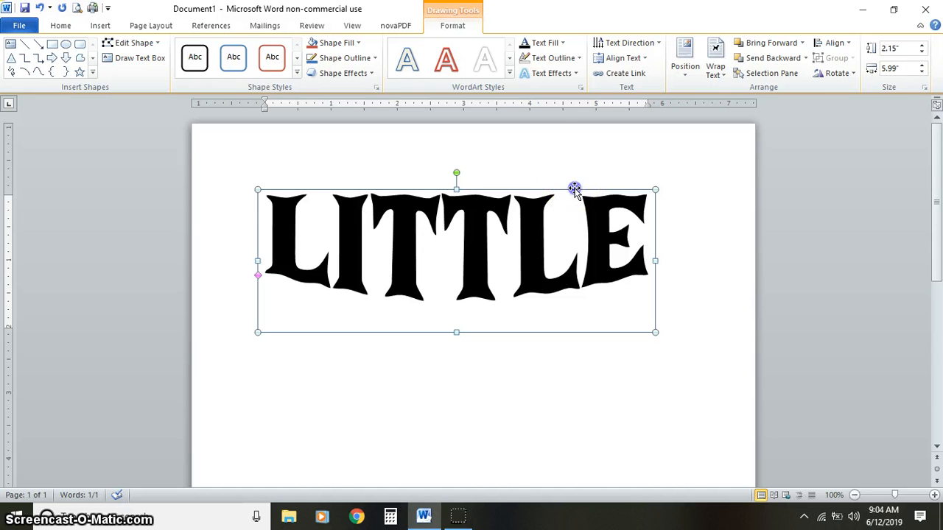
- Set the WordArt box's width to 7.5" and its height to 2.75"
left_click(906, 70)
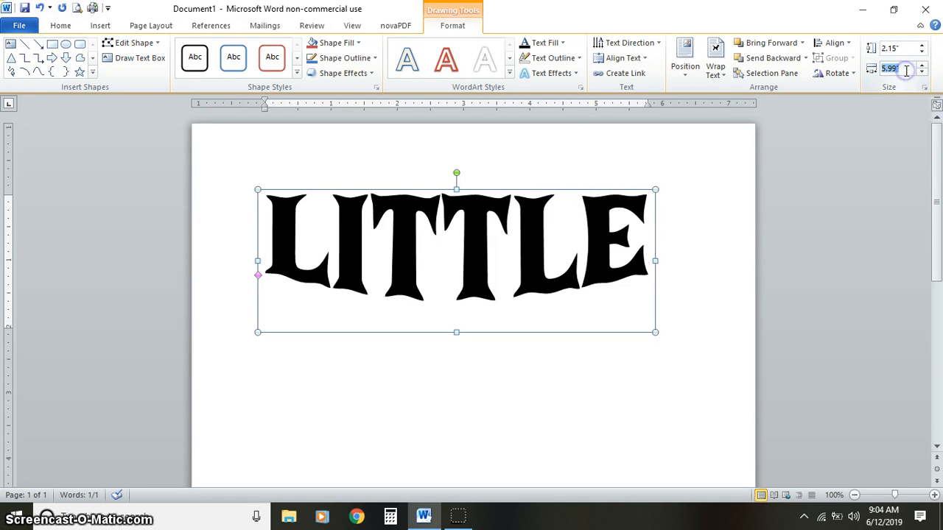
type("7")
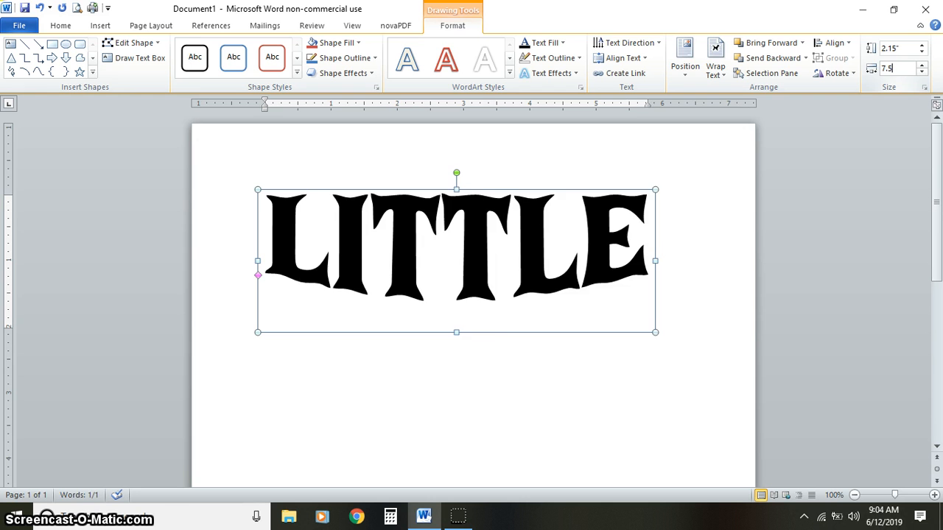
type(".5")
key("Return")
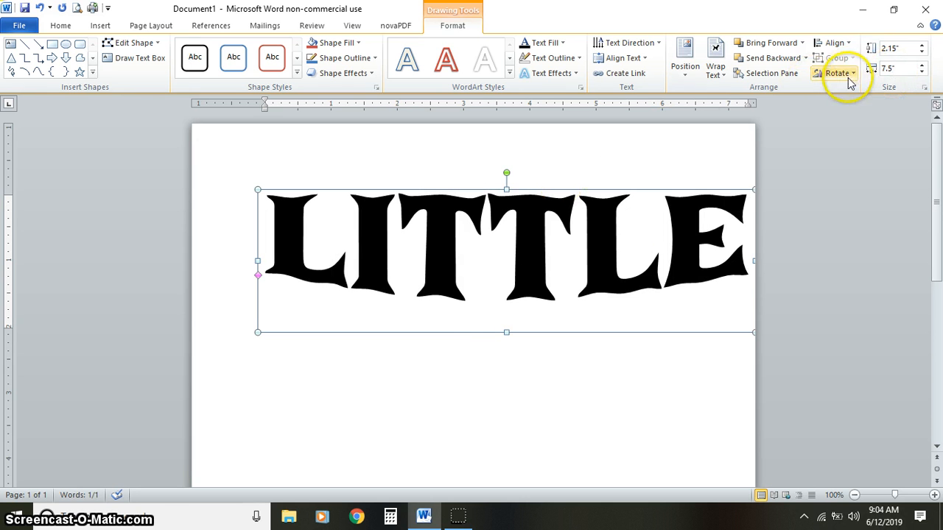
left_click(904, 47)
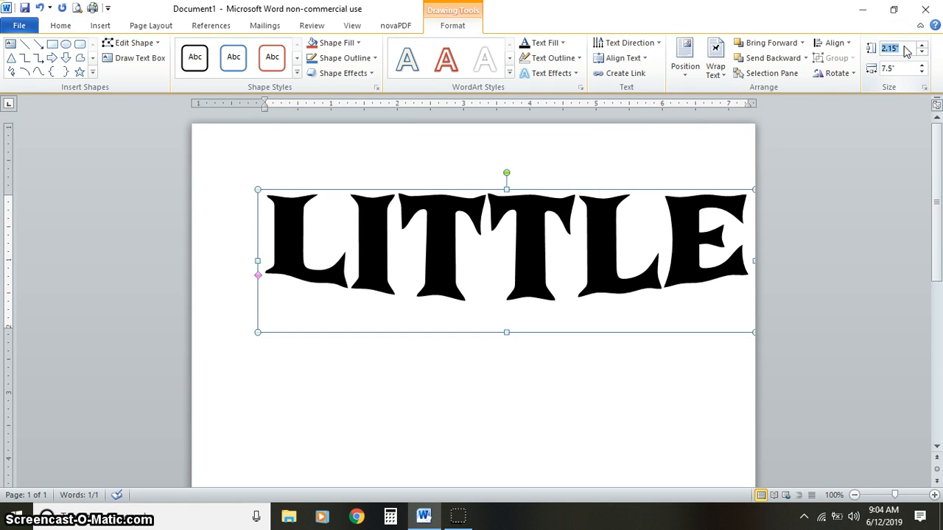
type("2.75")
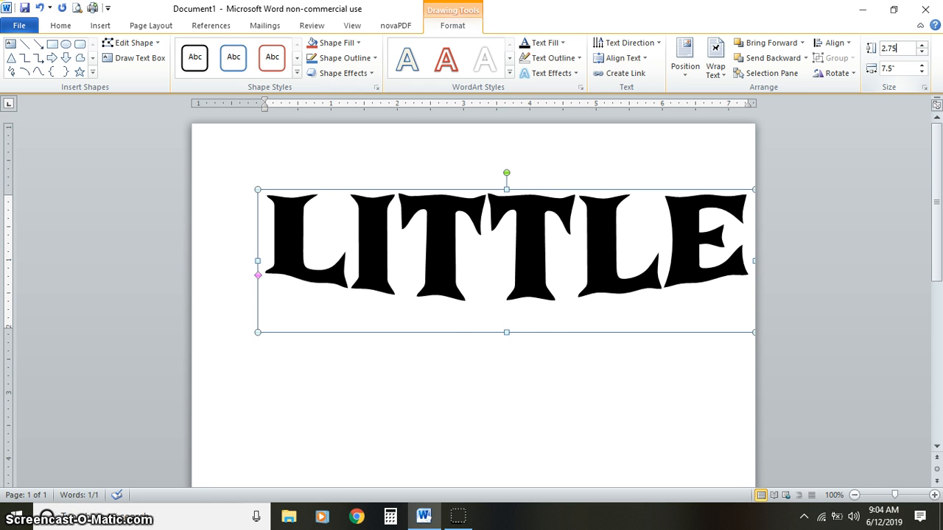
key("Return")
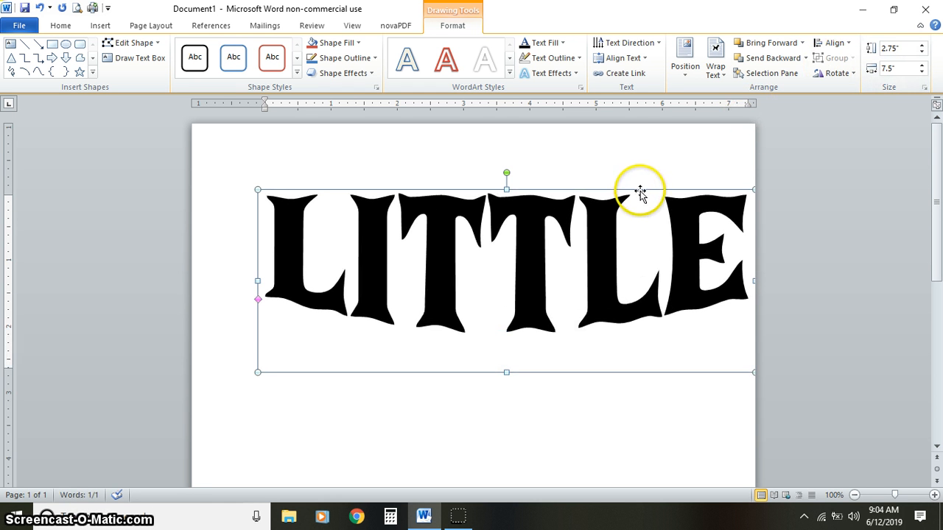
- Move the WordArt up toward the page's upper edge and align it to the horizontal center
left_click_drag(608, 187, 603, 164)
left_click(835, 42)
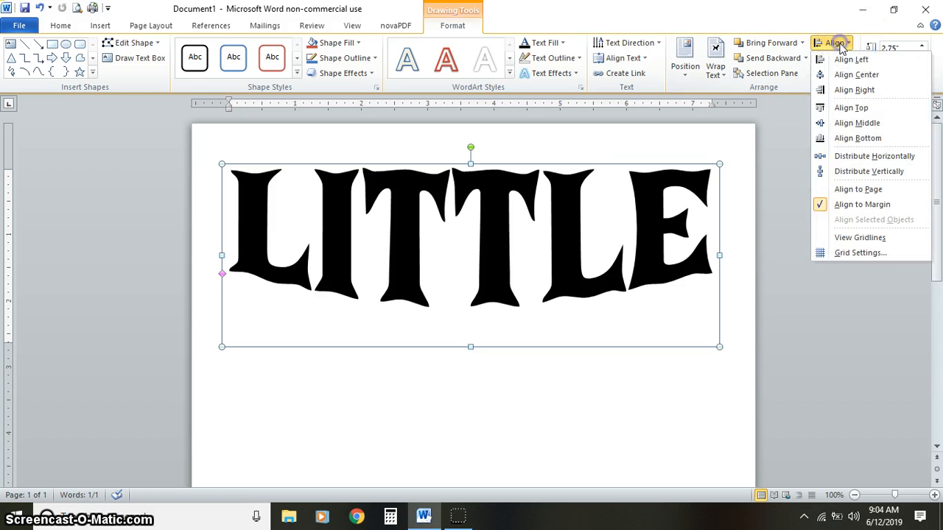
left_click(845, 77)
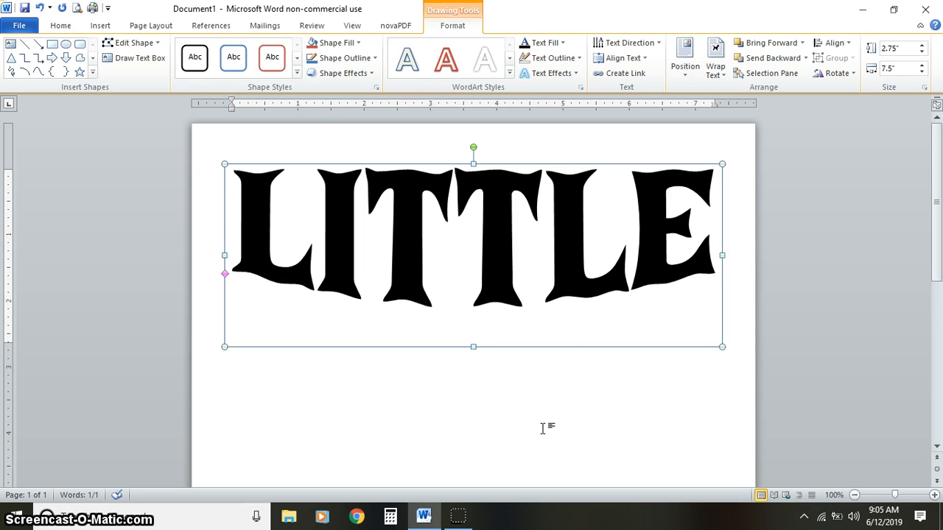
- Duplicate the LITTLE WordArt box by copy and paste, and move the copy directly below the original
right_click(533, 349)
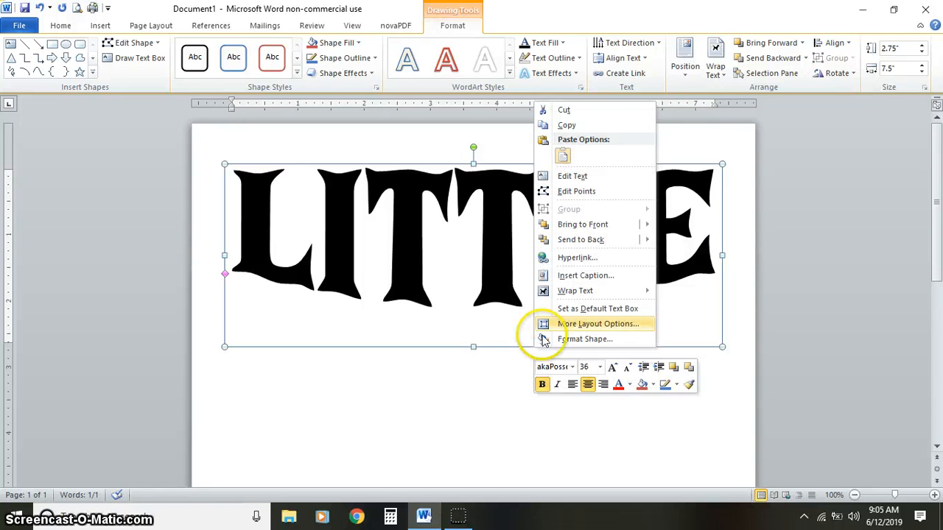
left_click(593, 126)
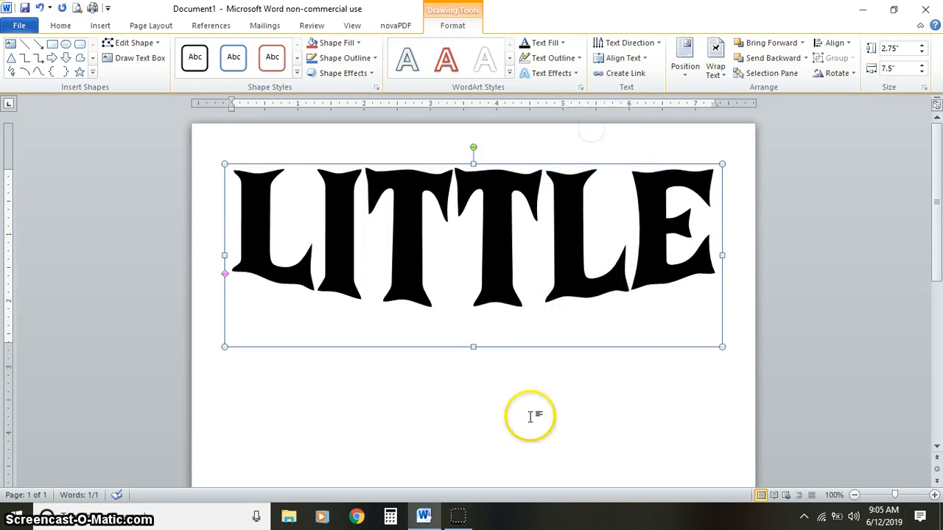
left_click(518, 412)
right_click(517, 413)
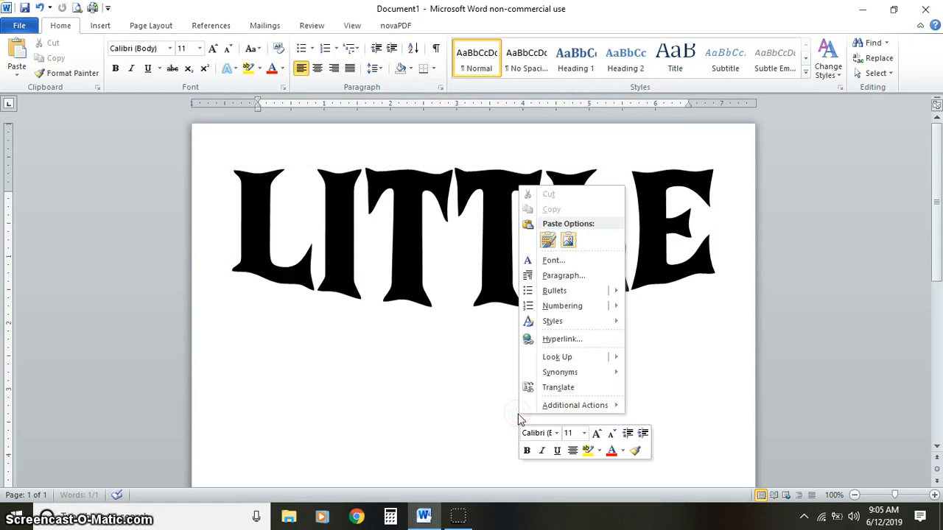
left_click(548, 240)
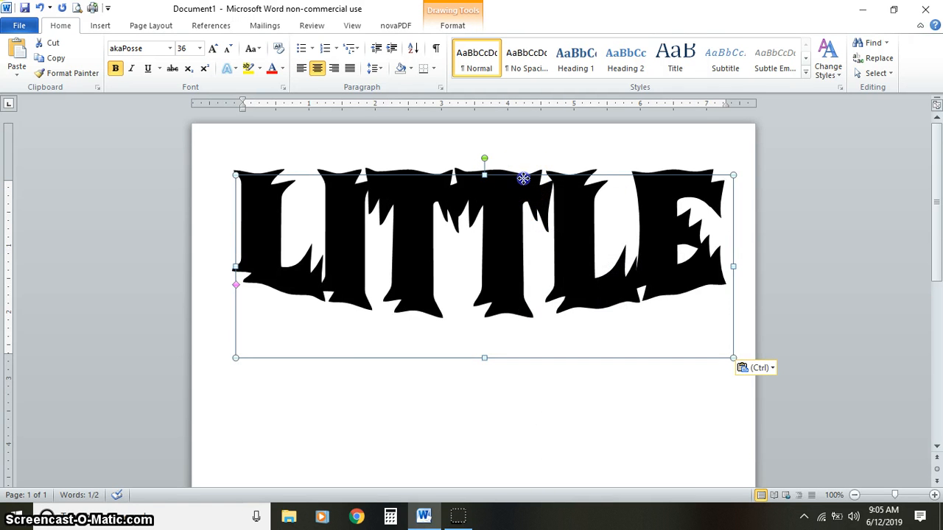
left_click_drag(522, 177, 518, 358)
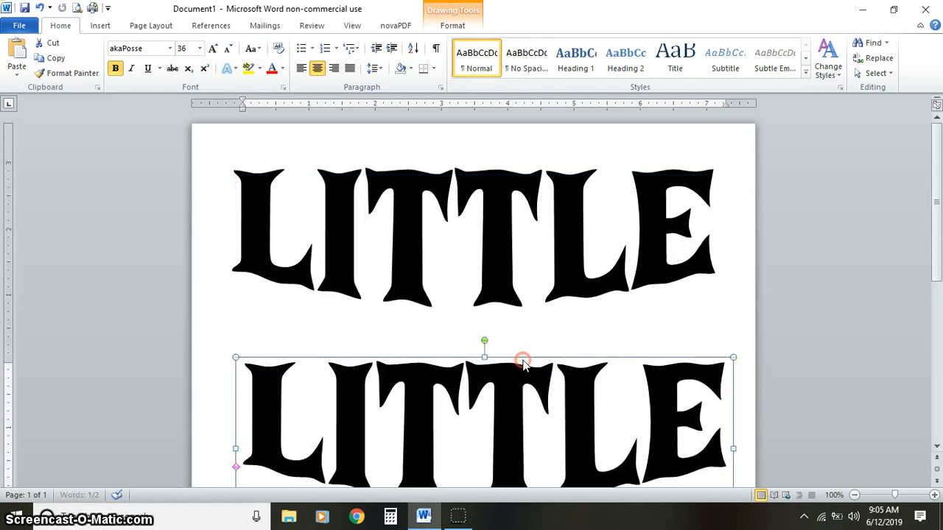
- Replace the text of the lower WordArt copy with DUDE'S
left_click(503, 427)
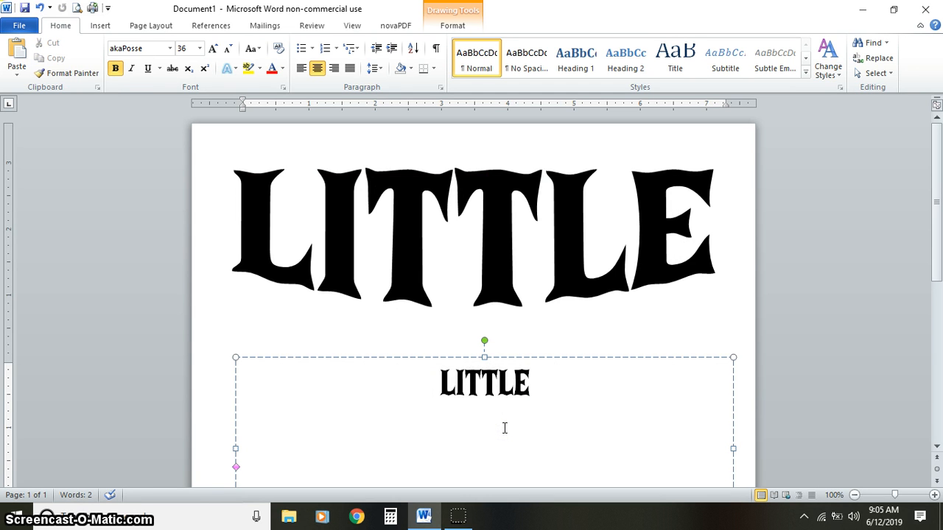
left_click(551, 395)
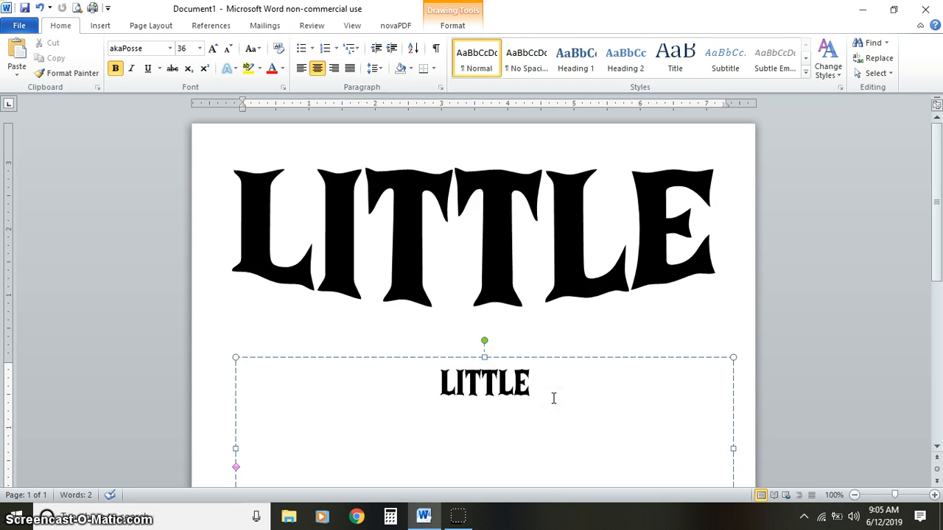
key("ctrl+a")
type("DUDE'S")
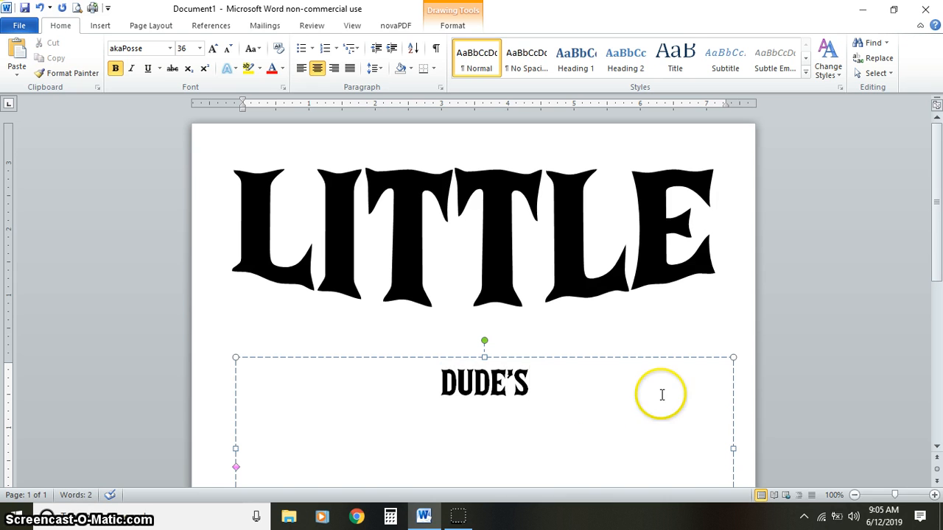
left_click(650, 358)
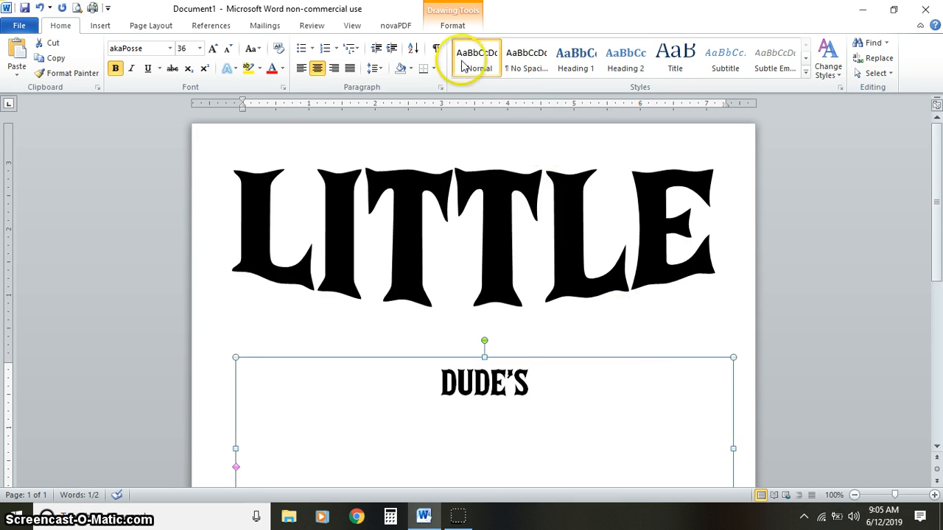
left_click(724, 312)
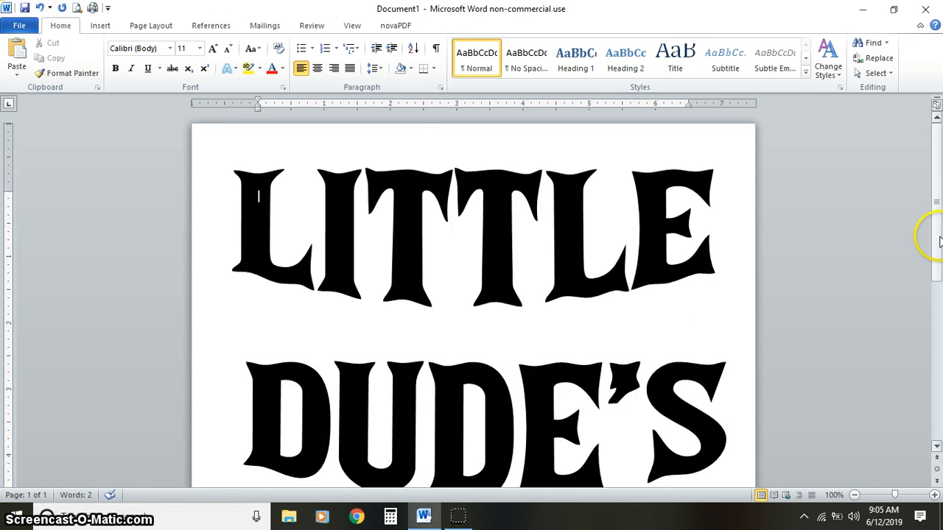
- Apply the Deflate transform text effect to the DUDE'S WordArt
left_click_drag(937, 237, 936, 251)
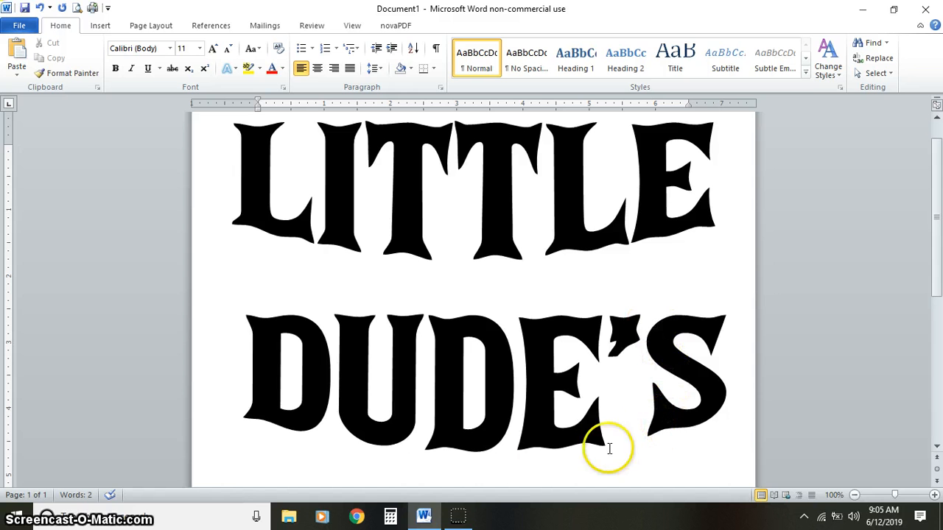
left_click(493, 349)
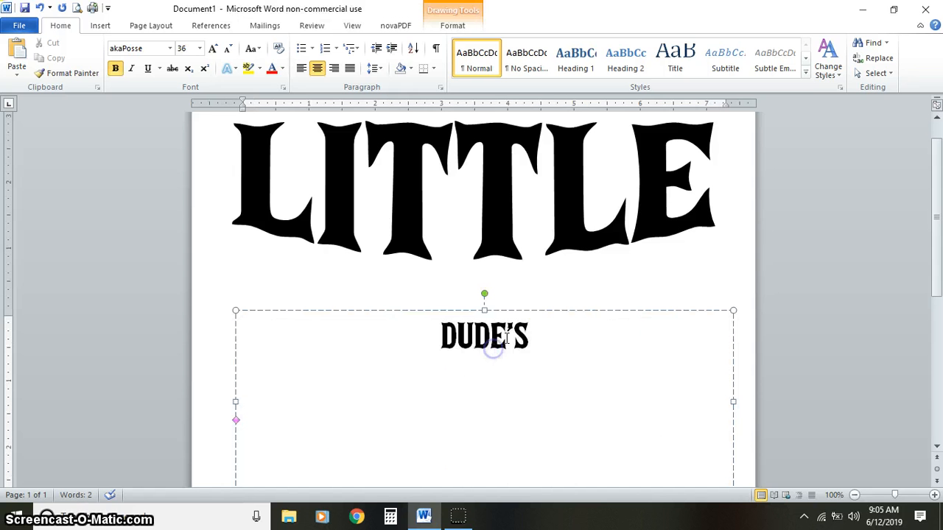
left_click(451, 25)
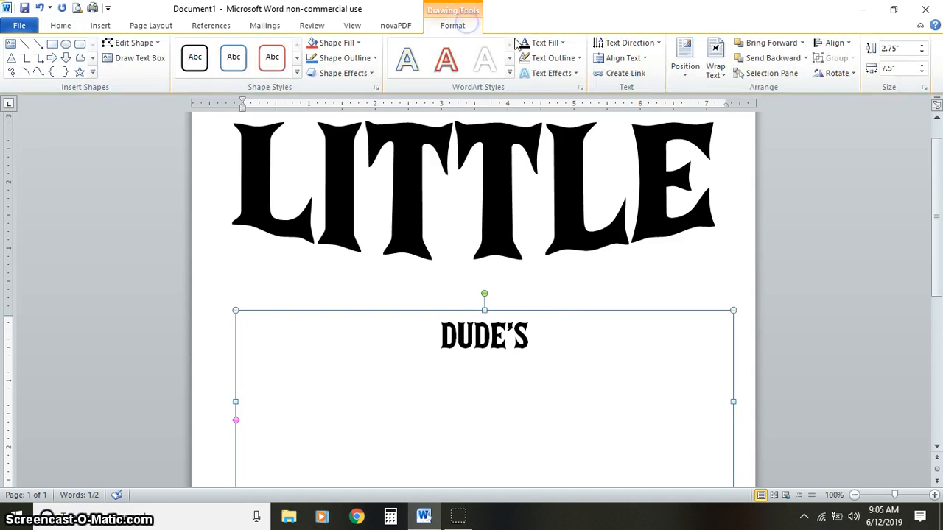
left_click(572, 74)
left_click(598, 252)
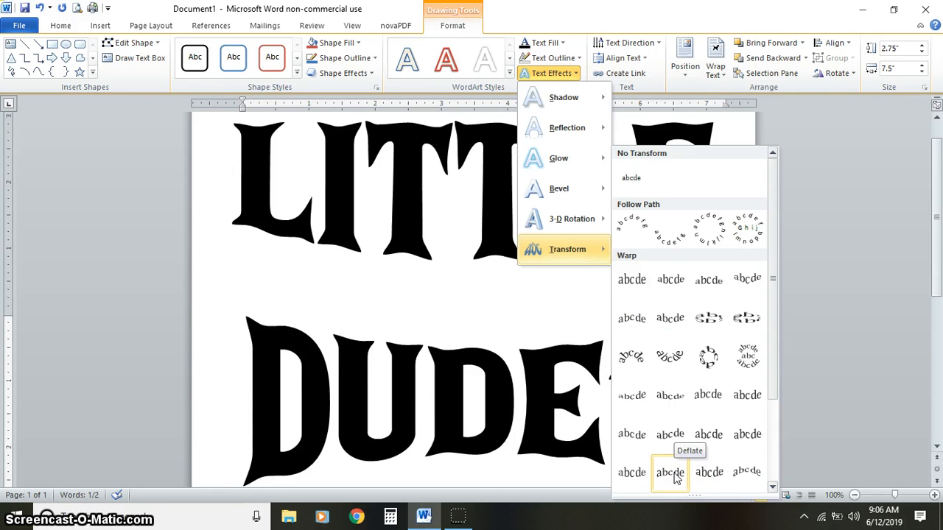
left_click(675, 475)
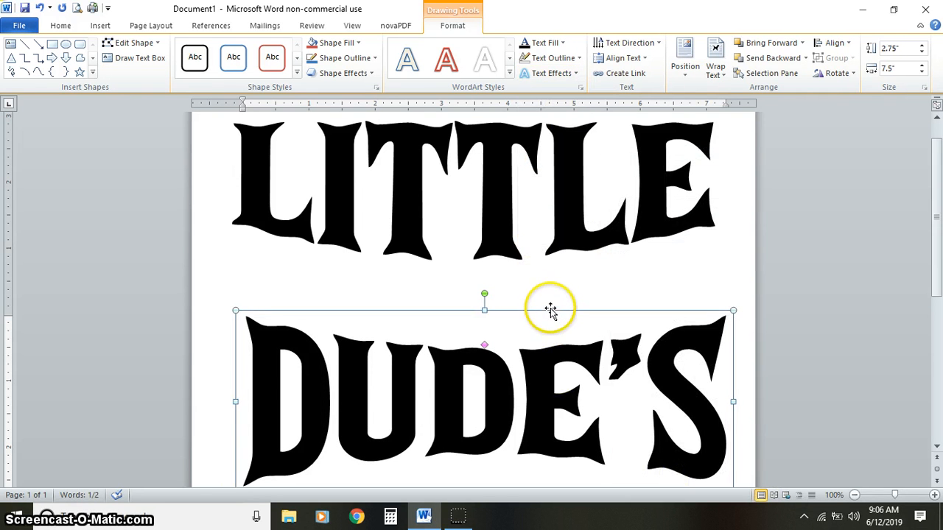
- Move the DUDE'S WordArt up close beneath LITTLE and align it to the horizontal center
left_click_drag(550, 309, 543, 255)
key("Up")
key("Up")
key("Up")
key("Up")
key("Up")
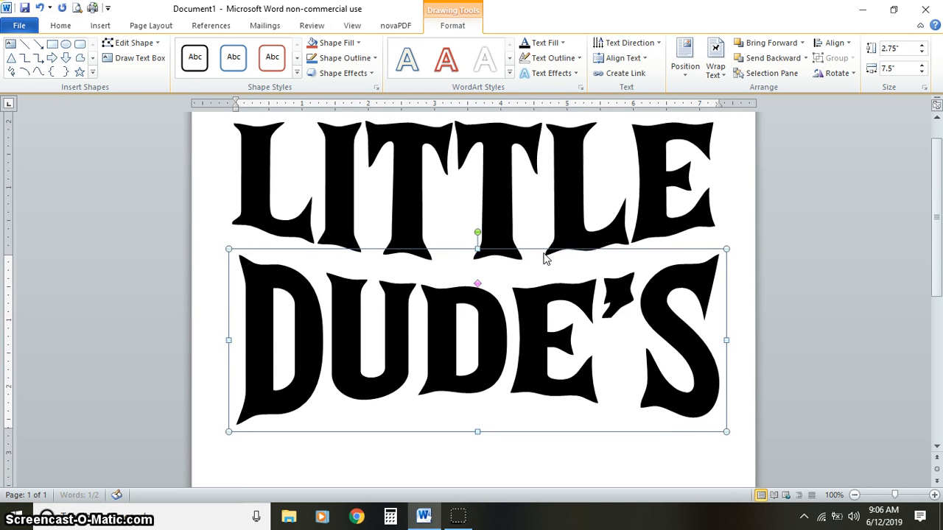
key("Up")
key("Up")
key("Up")
key("Up")
key("Up")
key("Up")
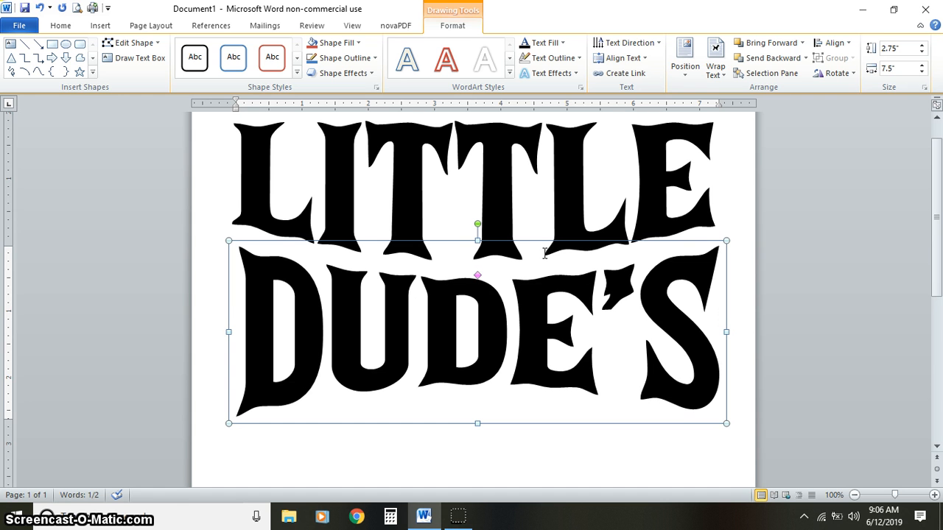
left_click(849, 42)
left_click(853, 77)
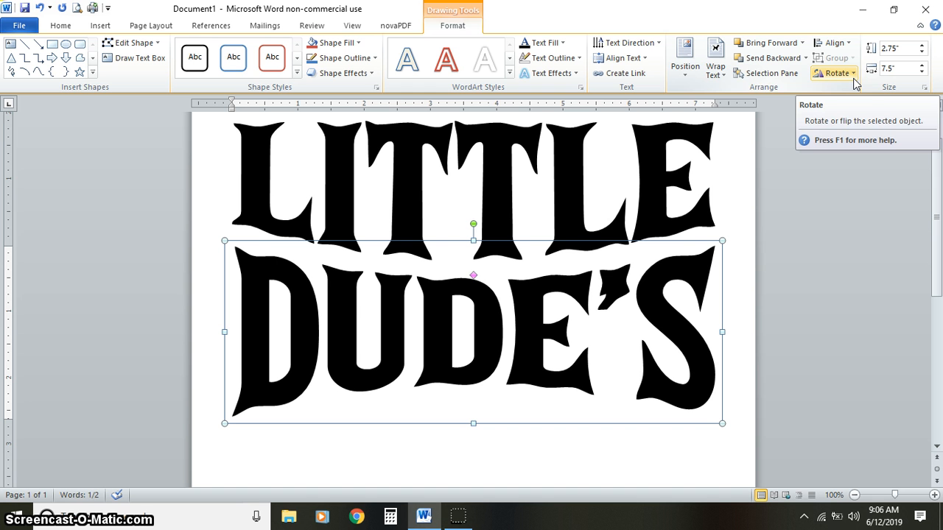
- Duplicate the DUDE'S WordArt box by copy and paste, and place the copy below the original
left_click(648, 456)
left_click_drag(936, 228, 936, 273)
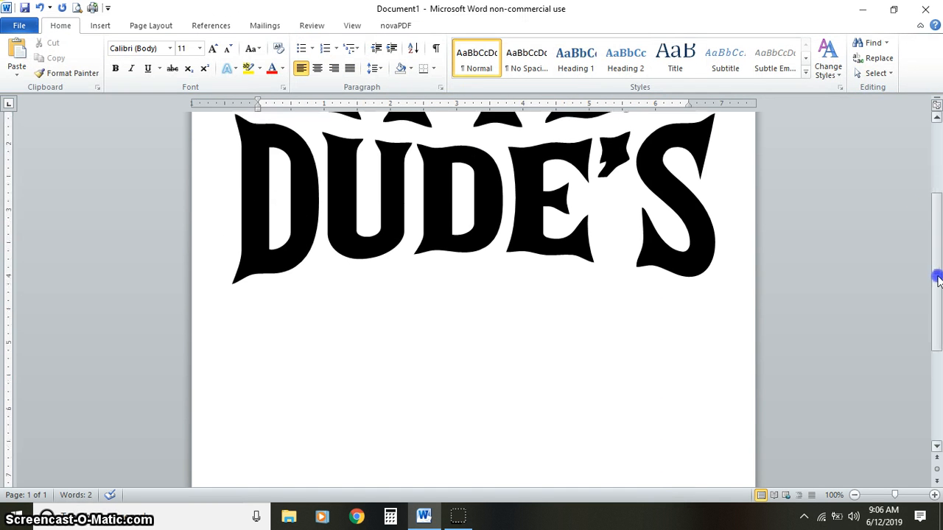
left_click(504, 203)
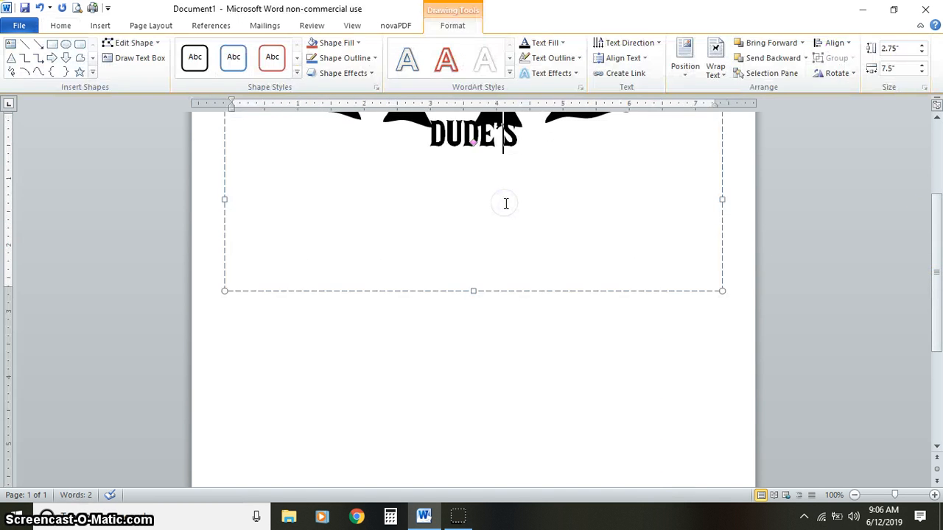
left_click(501, 292)
right_click(501, 292)
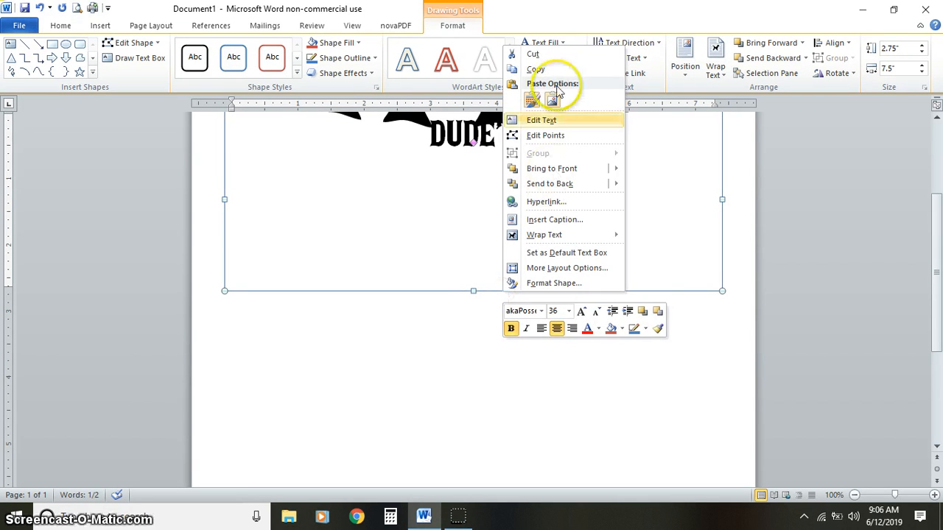
left_click(509, 401)
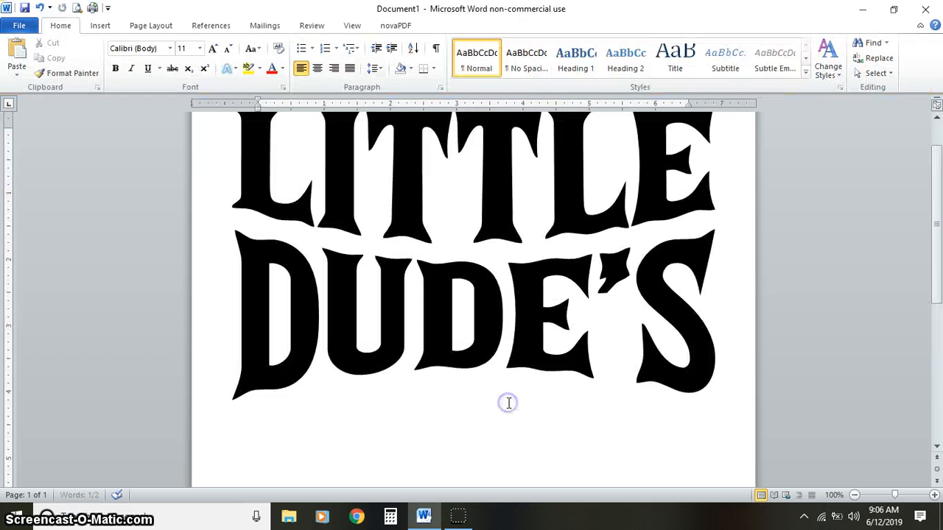
right_click(508, 403)
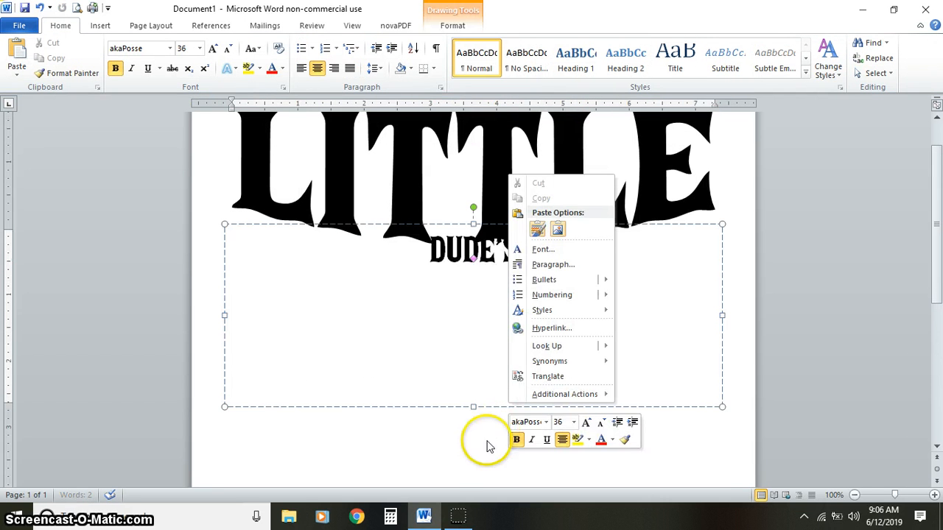
right_click(455, 460)
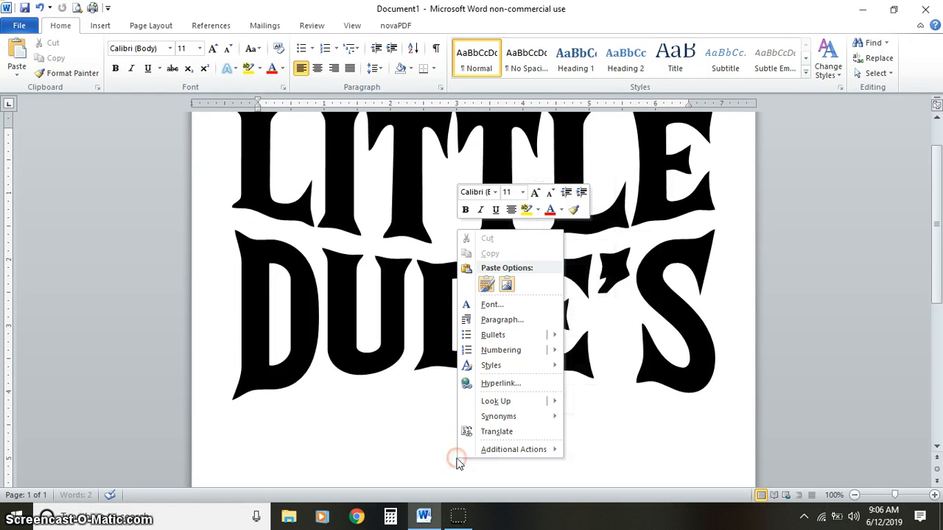
left_click(486, 286)
left_click_drag(505, 421, 496, 344)
- Replace the text of the third WordArt box with DAD
left_click(502, 263)
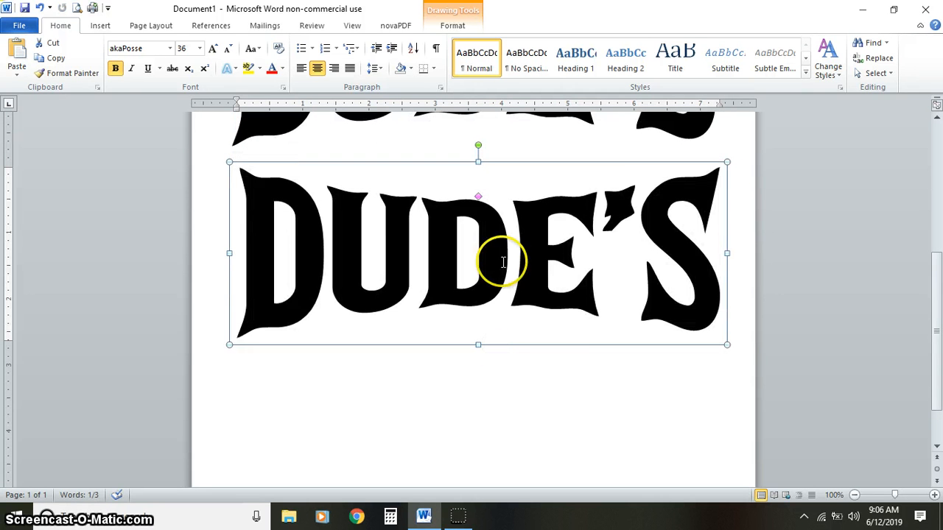
key("ctrl+a")
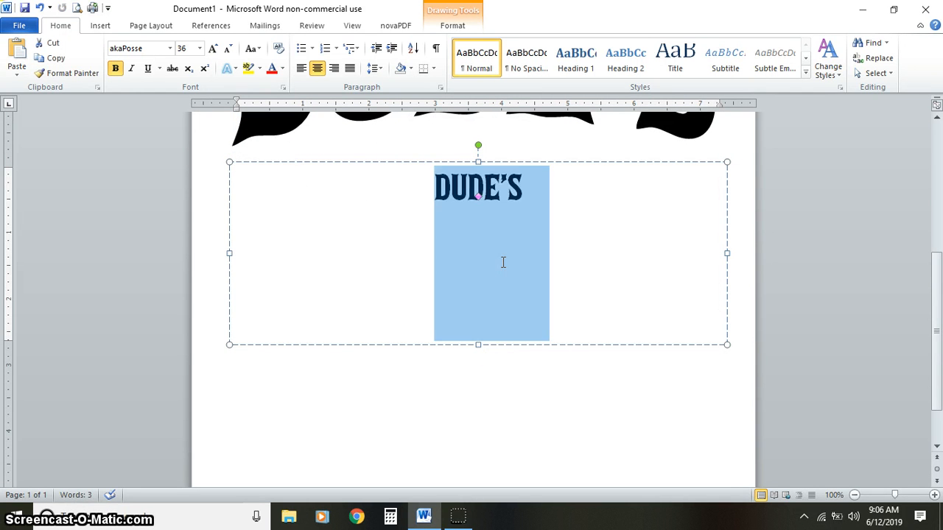
type("DAD")
left_click(614, 299)
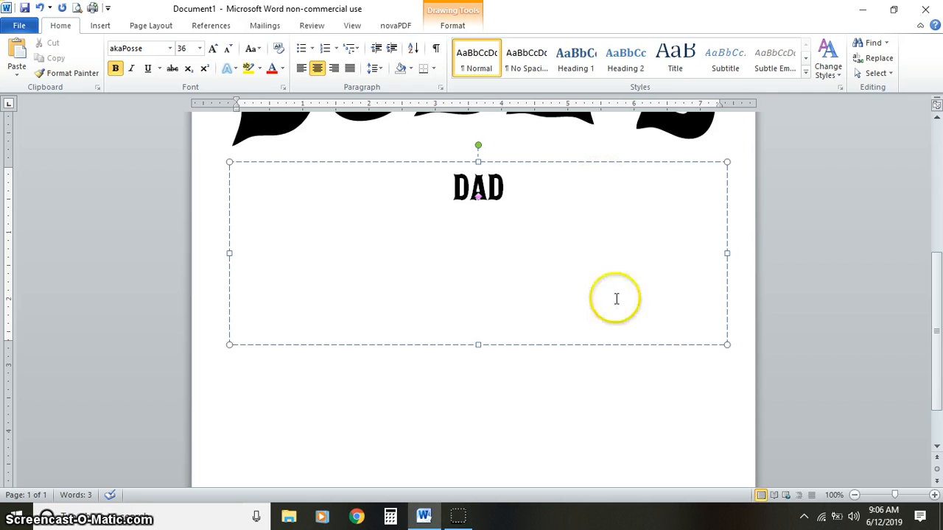
left_click(592, 379)
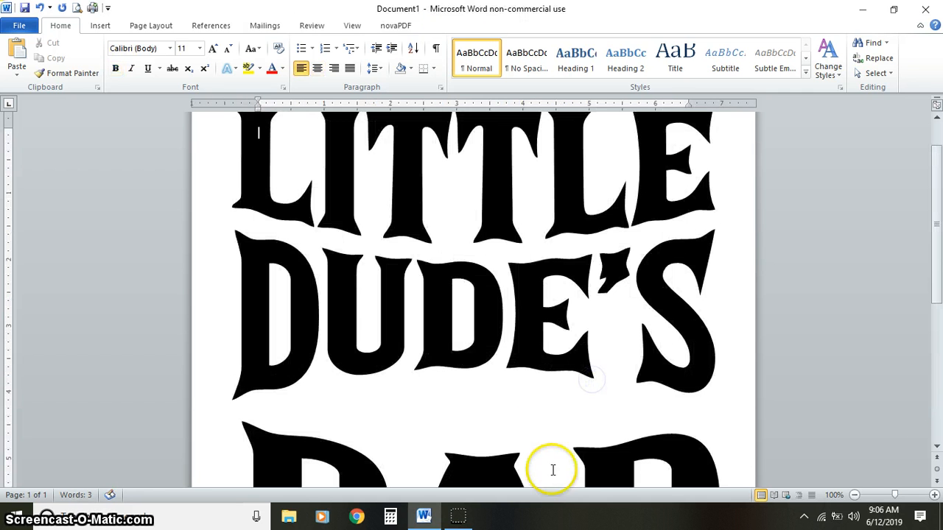
- Apply the Inflate Top transform text effect to the DAD WordArt
left_click(596, 461)
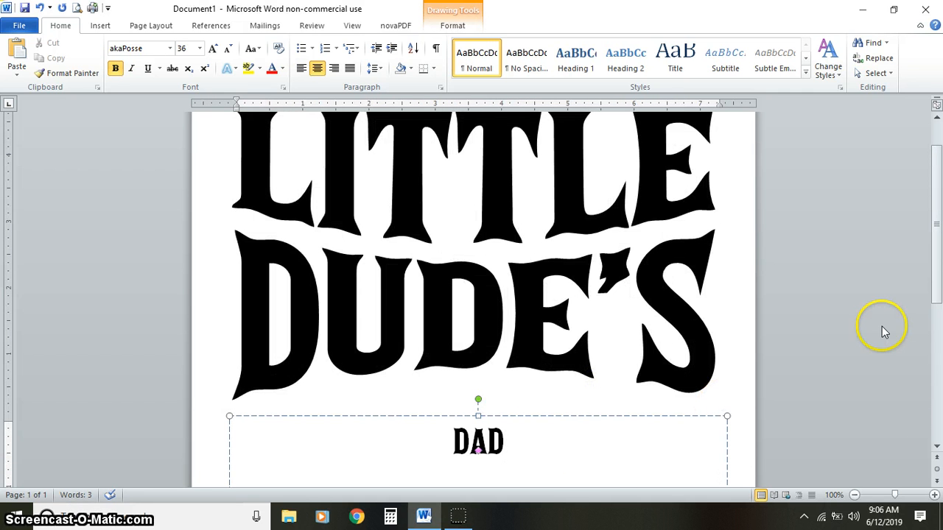
left_click_drag(938, 220, 936, 284)
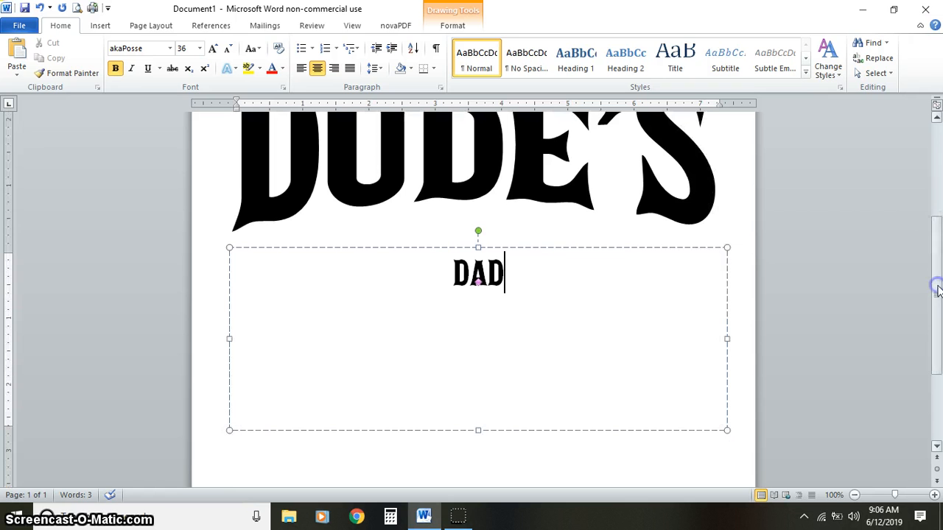
left_click(562, 248)
left_click(451, 28)
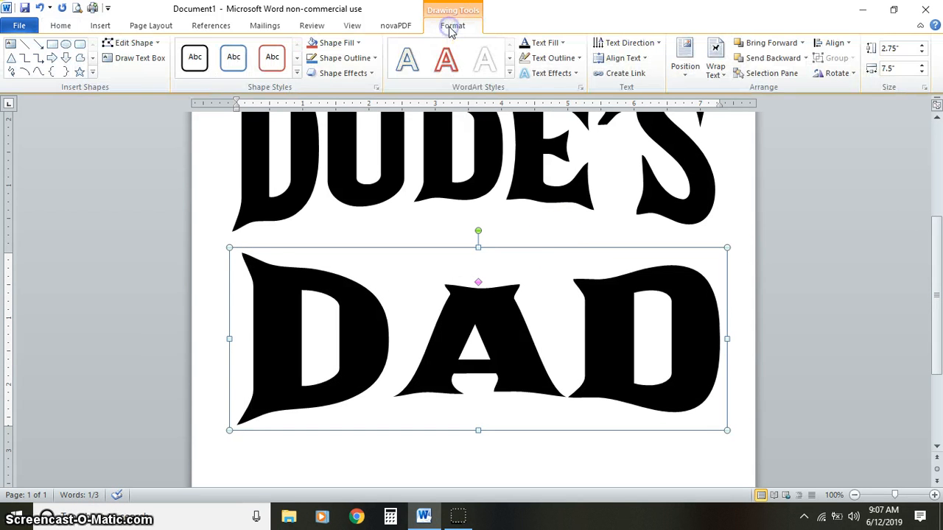
left_click(573, 74)
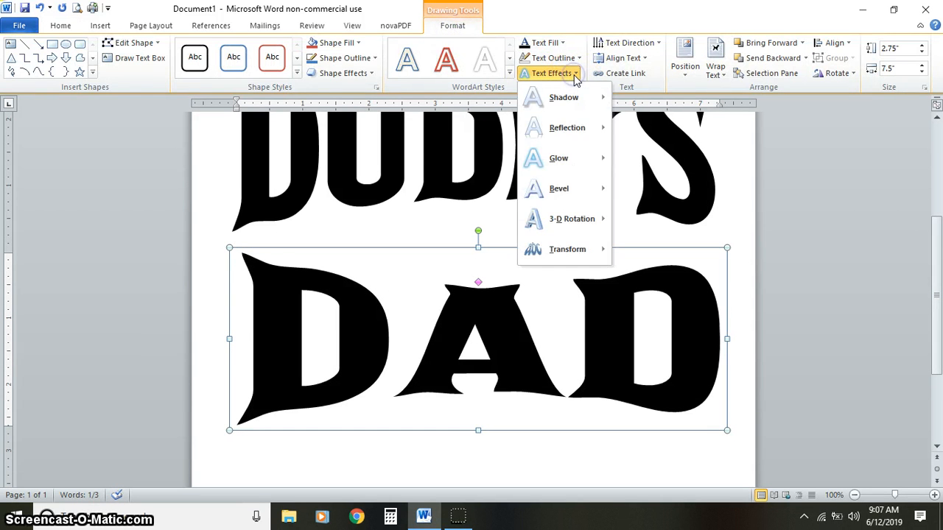
mouse_move(590, 253)
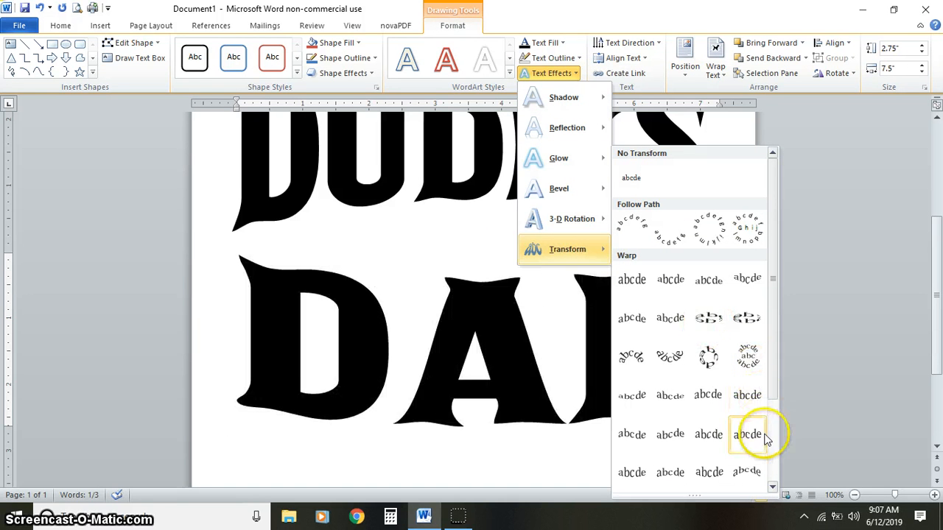
left_click(773, 489)
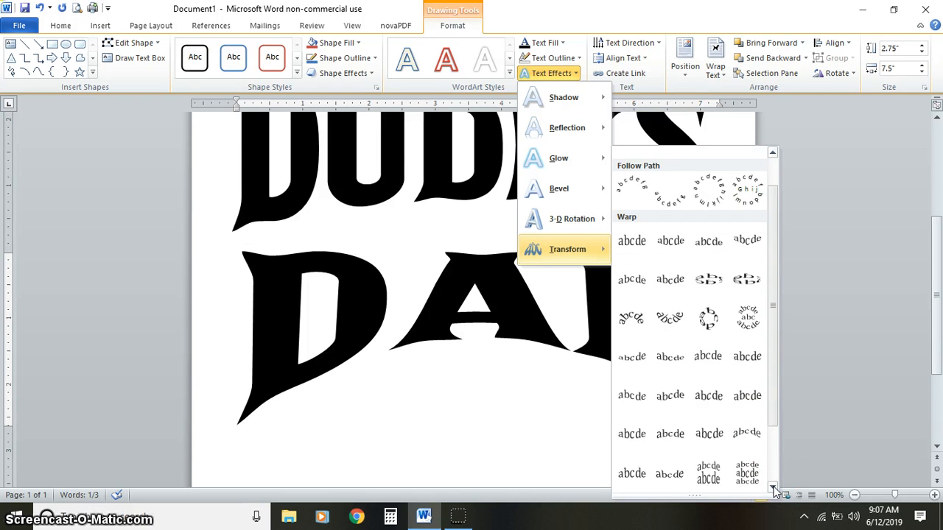
left_click(636, 475)
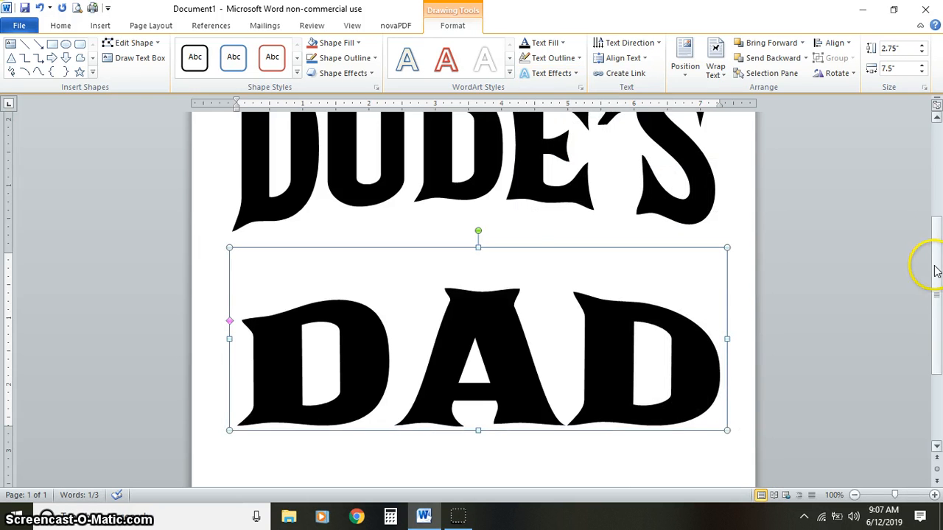
- Move the DAD WordArt up close beneath DUDE'S and nudge it until the gap between the words looks even
left_click_drag(933, 267, 935, 210)
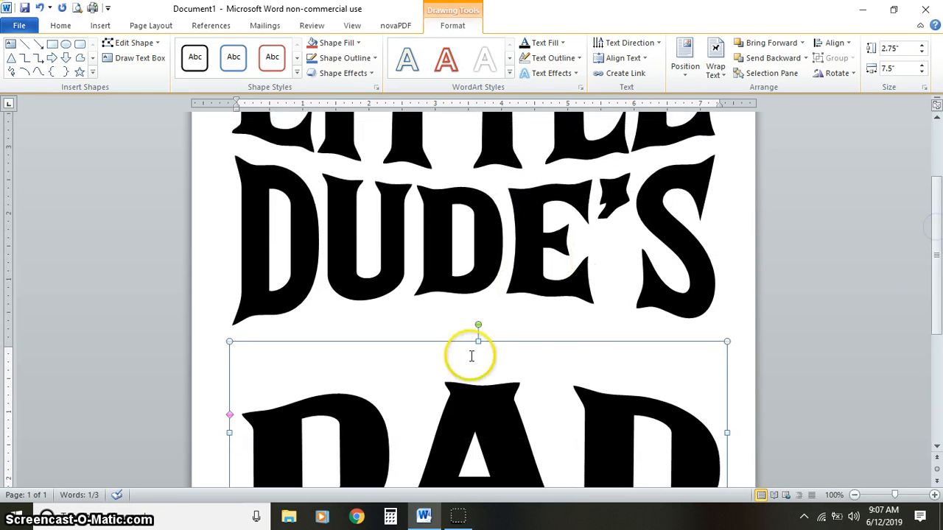
left_click_drag(527, 340, 527, 271)
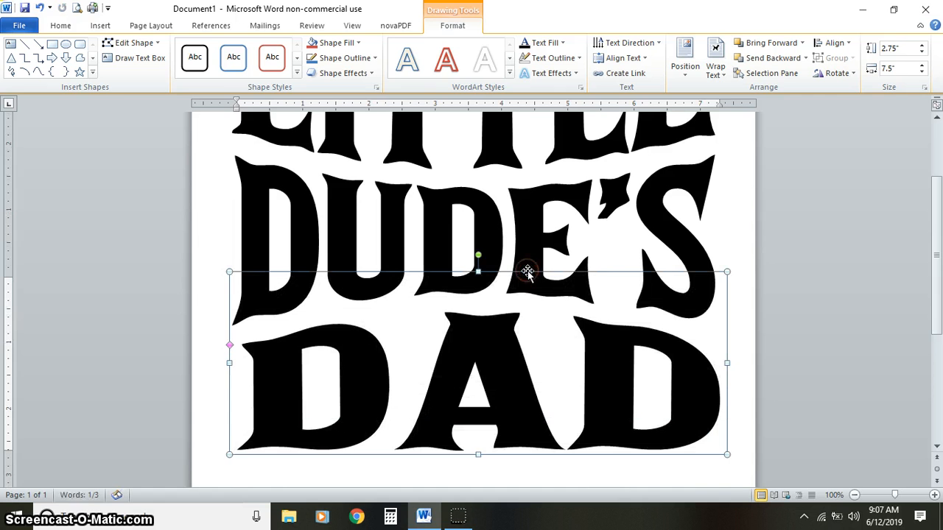
key("ctrl+Down")
key("ctrl+Down")
key("ctrl+Left")
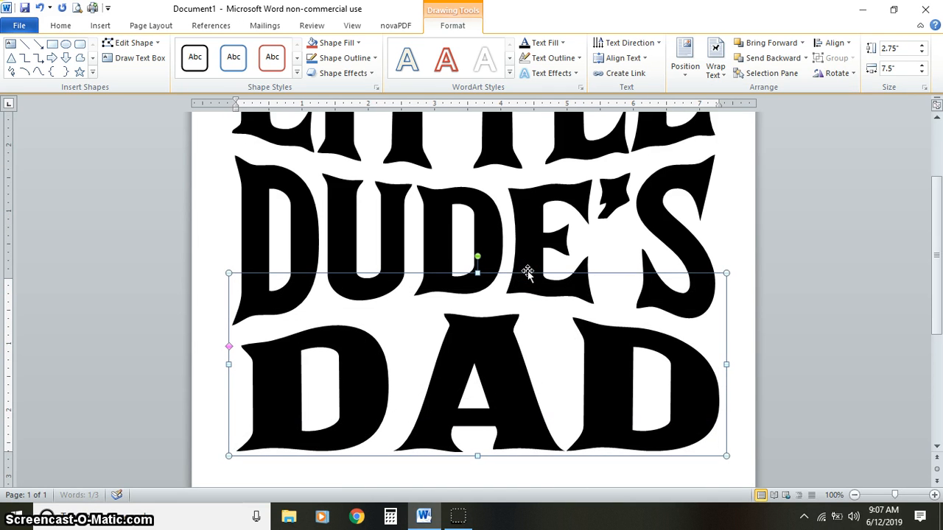
key("ctrl+Down")
key("ctrl+Down")
key("ctrl+Down")
key("ctrl+Up")
key("ctrl+Up")
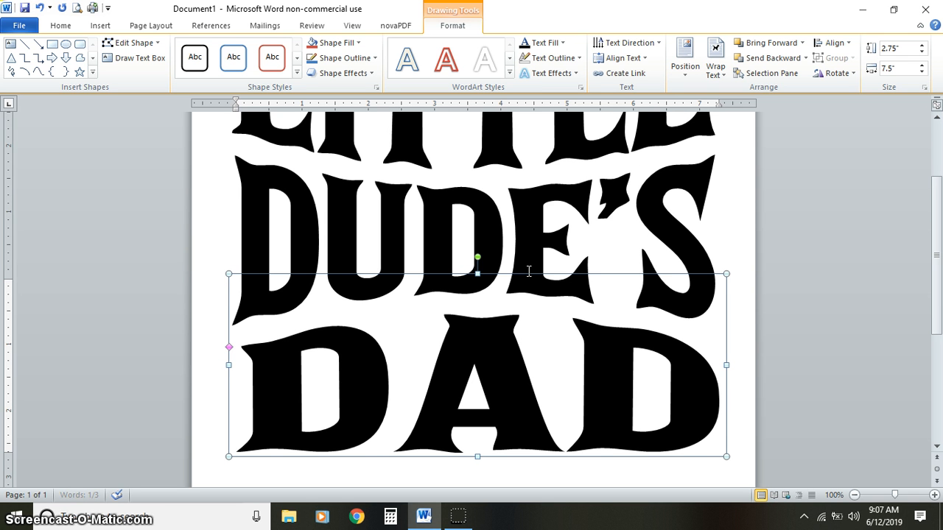
key("ctrl+Up")
key("ctrl+Up")
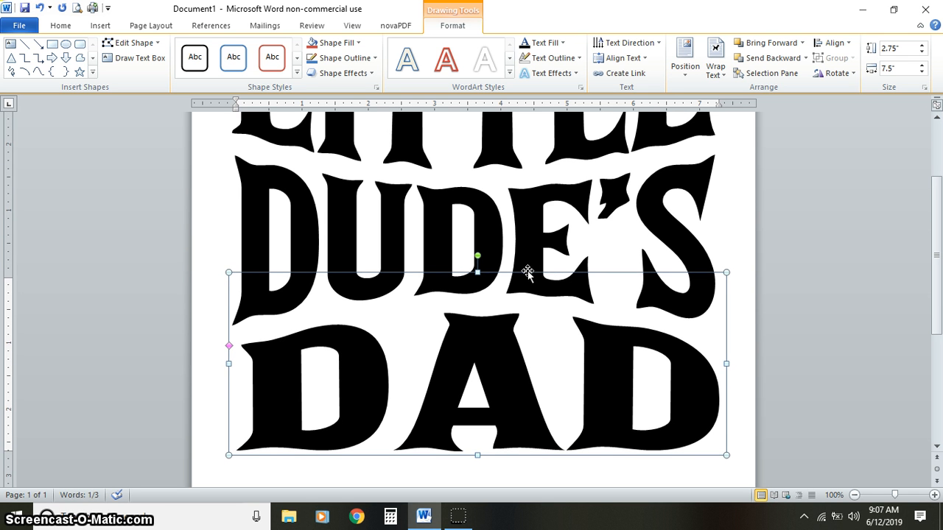
- Align the DAD WordArt to the horizontal center and deselect it
left_click(834, 43)
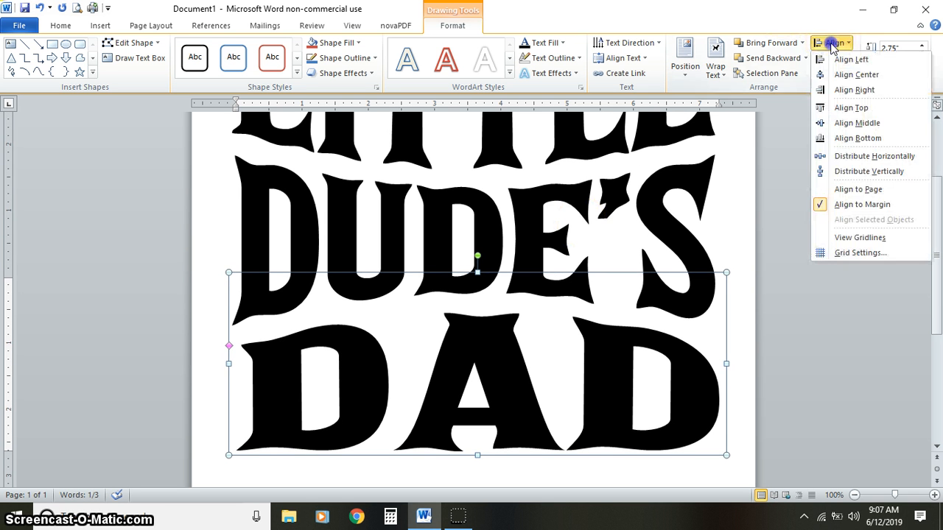
left_click(844, 76)
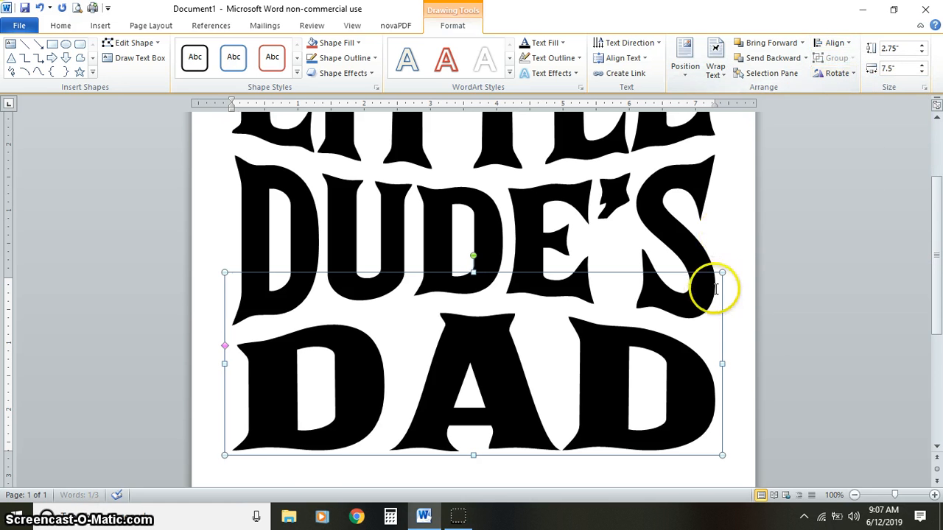
left_click(742, 302)
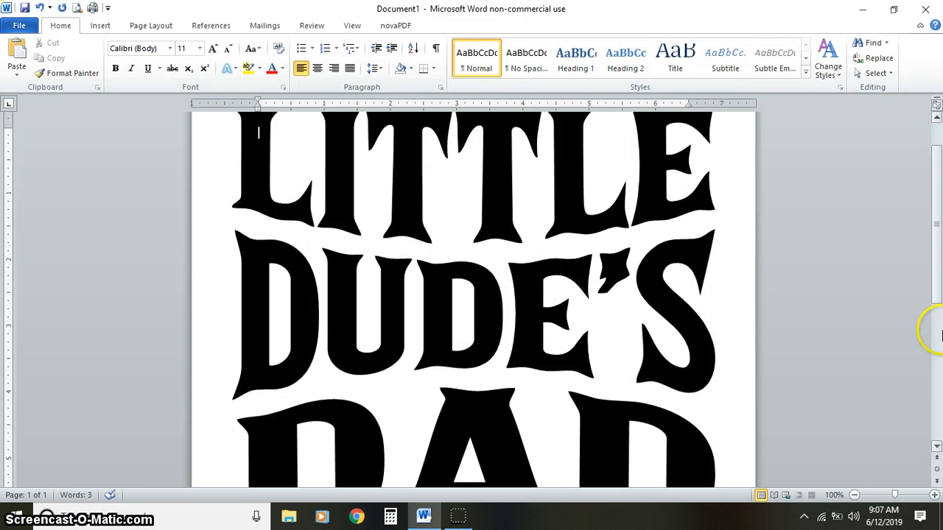
- Minimize the ribbon to make room for examining all three words of the design together
mouse_move(937, 290)
left_mouse_down()
mouse_move(937, 314)
mouse_move(936, 294)
left_mouse_up()
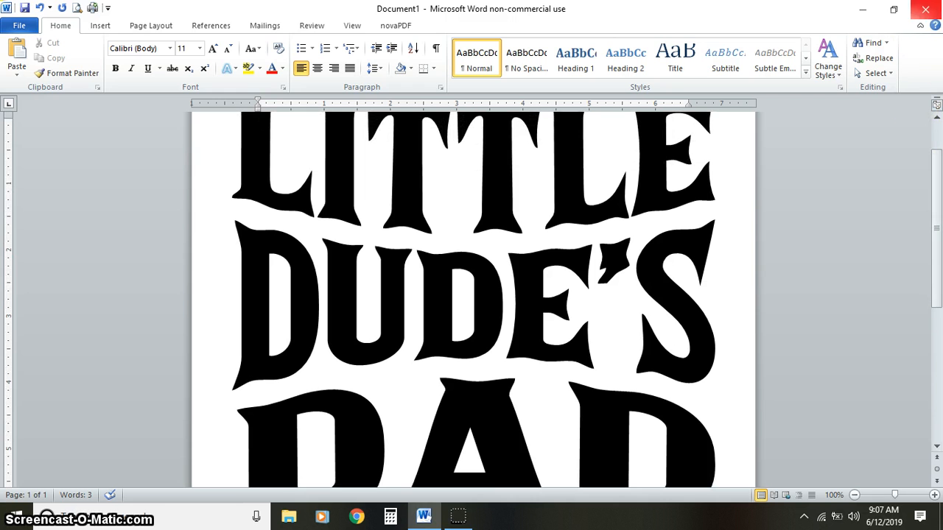
left_click(920, 26)
left_click(920, 26)
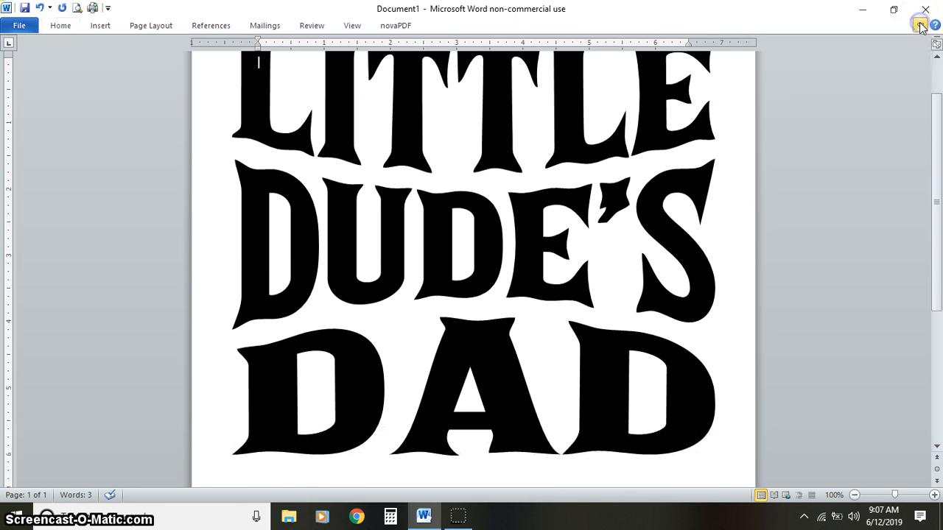
left_click_drag(934, 147, 939, 145)
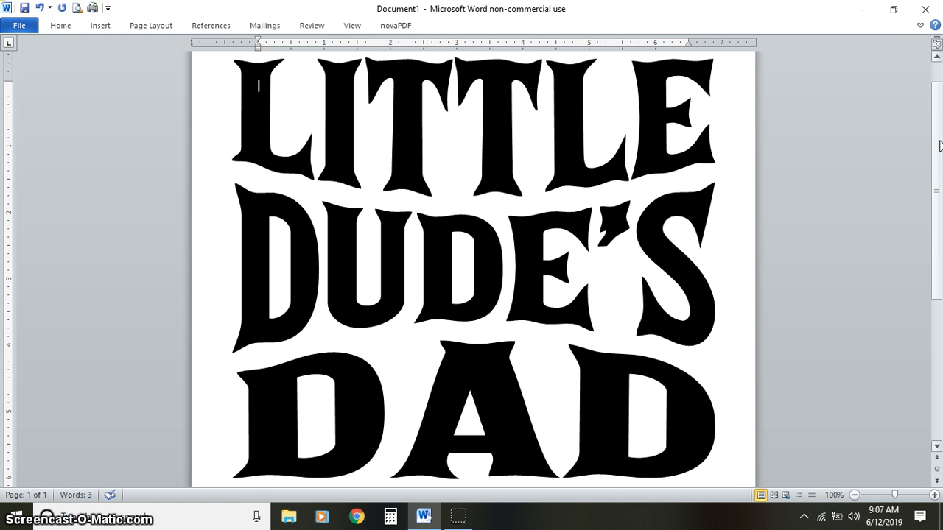
- Save the document to the Desktop as a Word Document named LITTLE-DUDES-DAD-DEMO
left_click(29, 29)
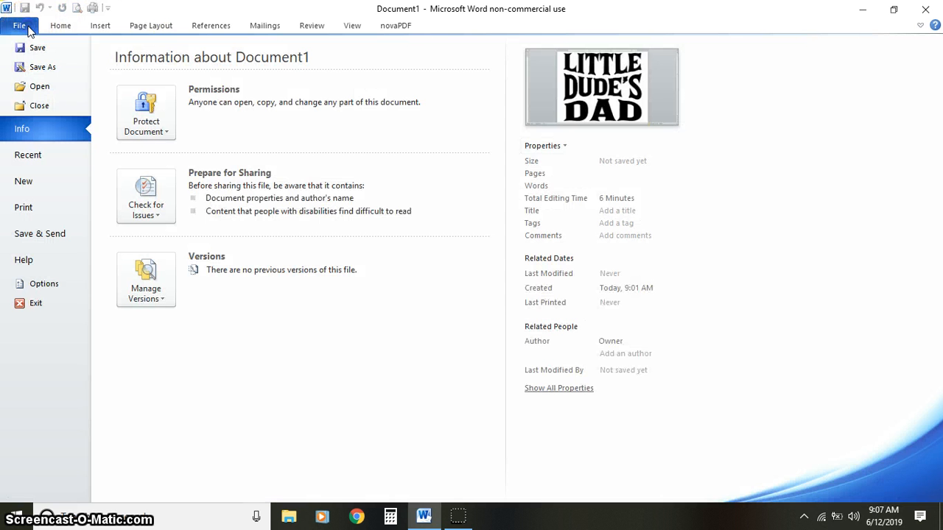
left_click(46, 70)
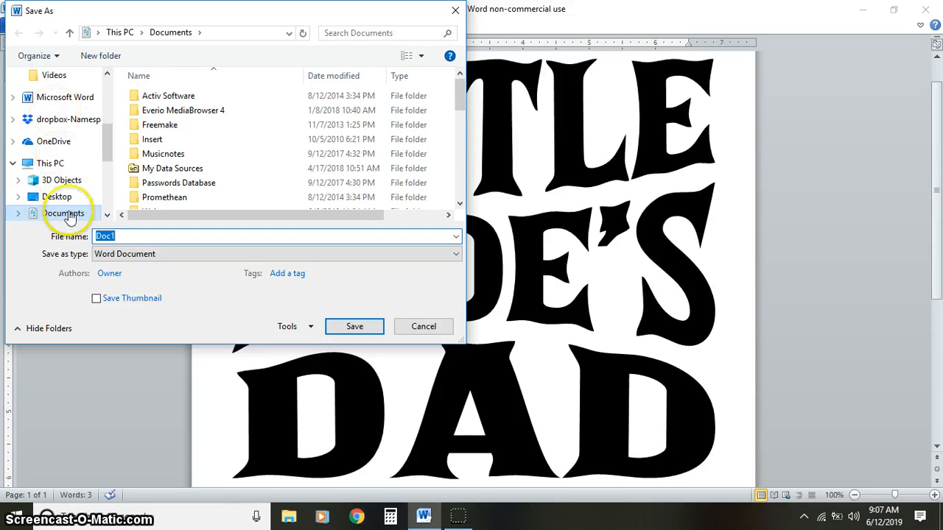
left_click(57, 197)
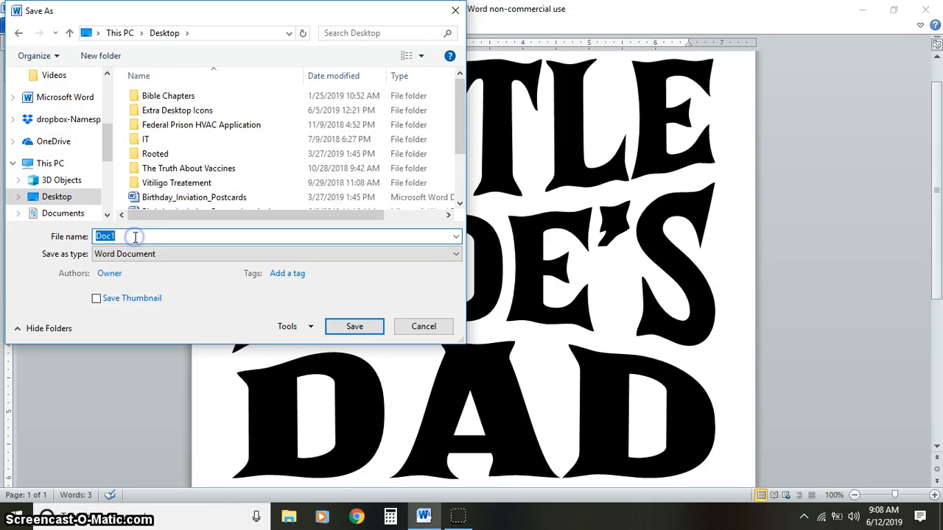
type("LITTLE")
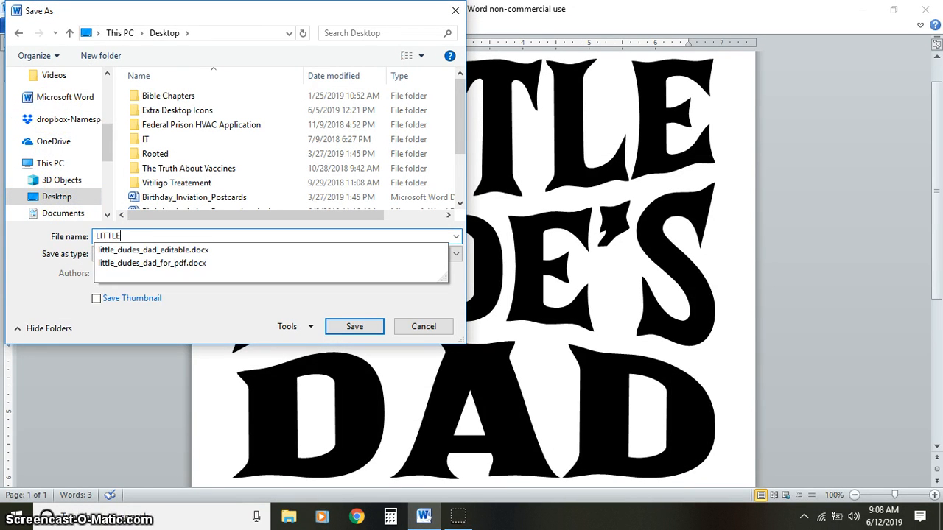
type("-DUDES-DAD")
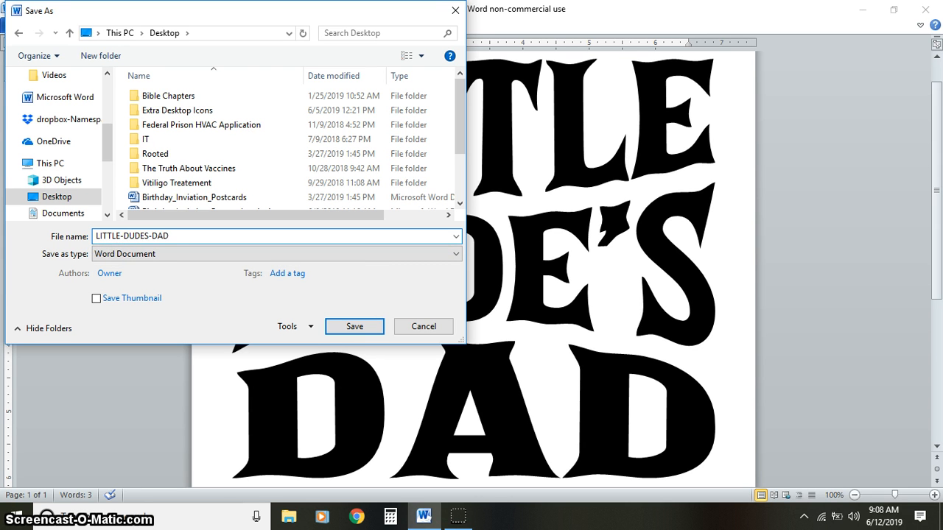
type("-DEMO")
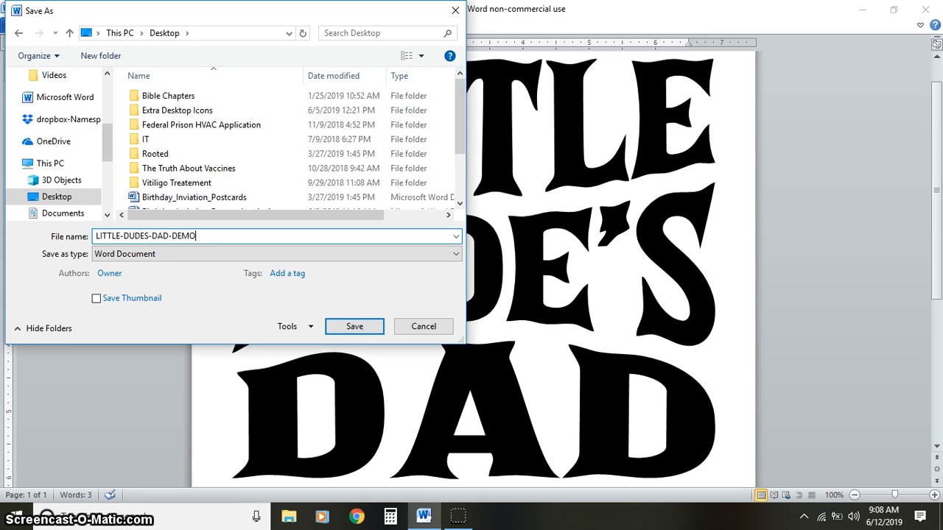
left_click(352, 329)
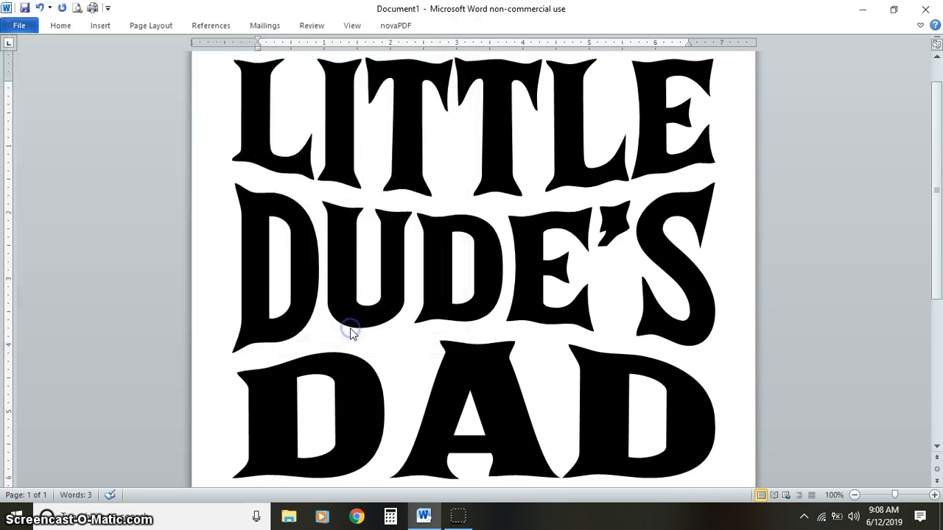
left_click(29, 31)
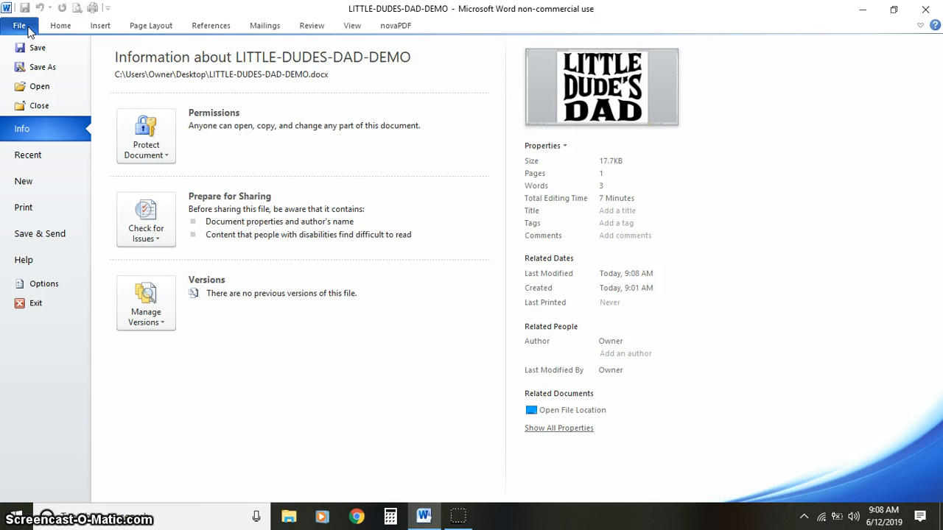
left_click(42, 68)
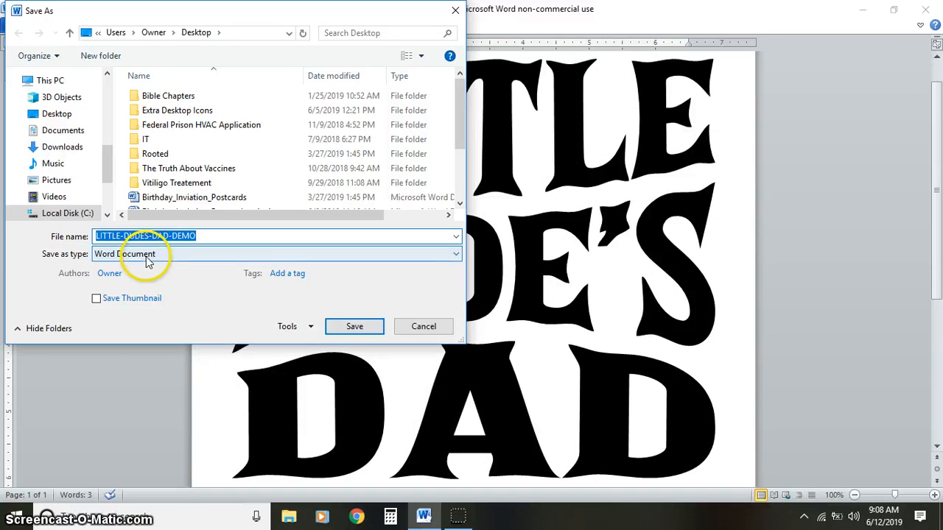
left_click(132, 254)
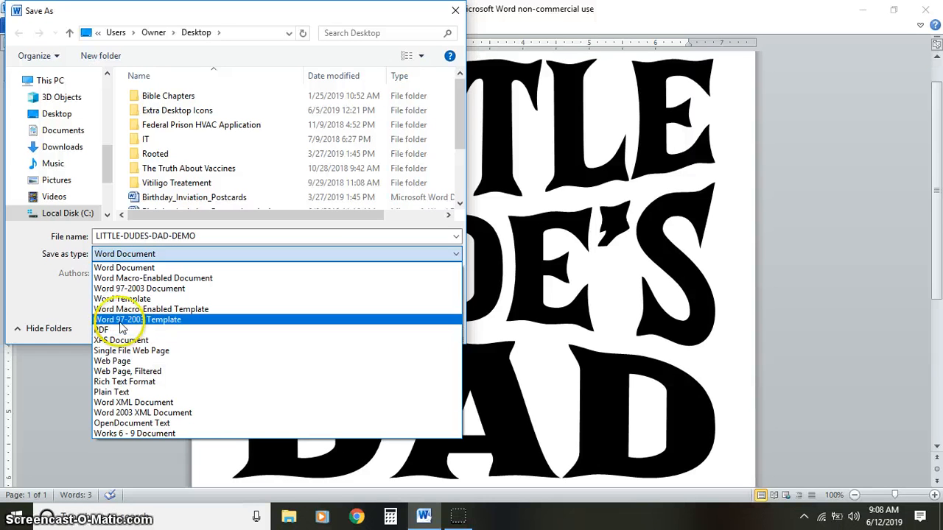
left_click(33, 296)
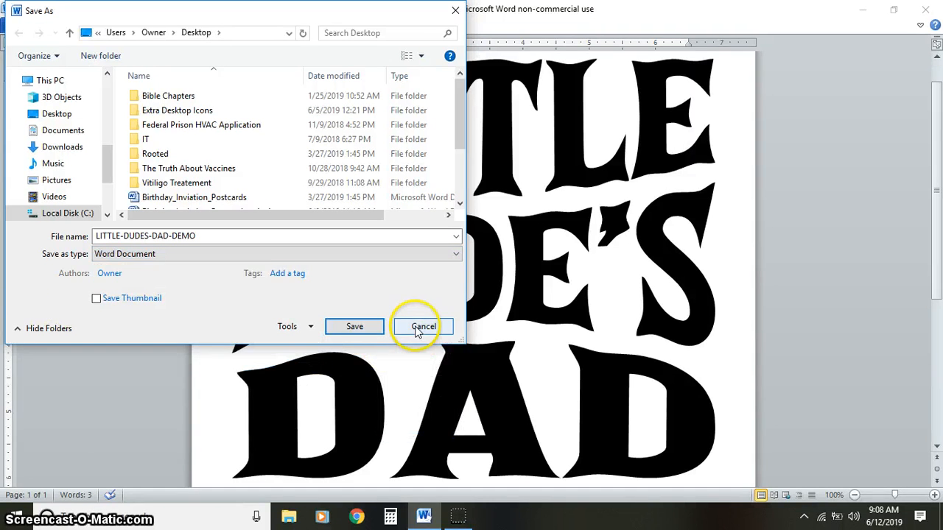
left_click(424, 327)
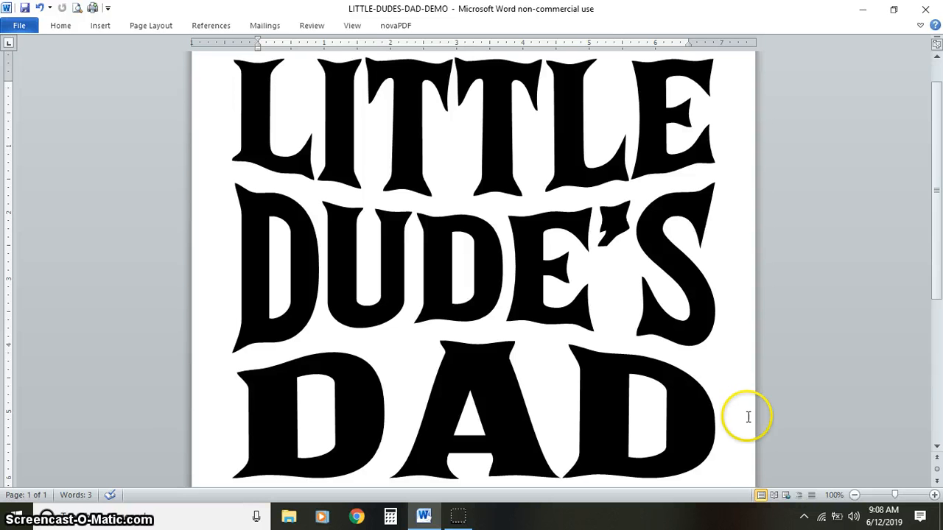
left_click(743, 473)
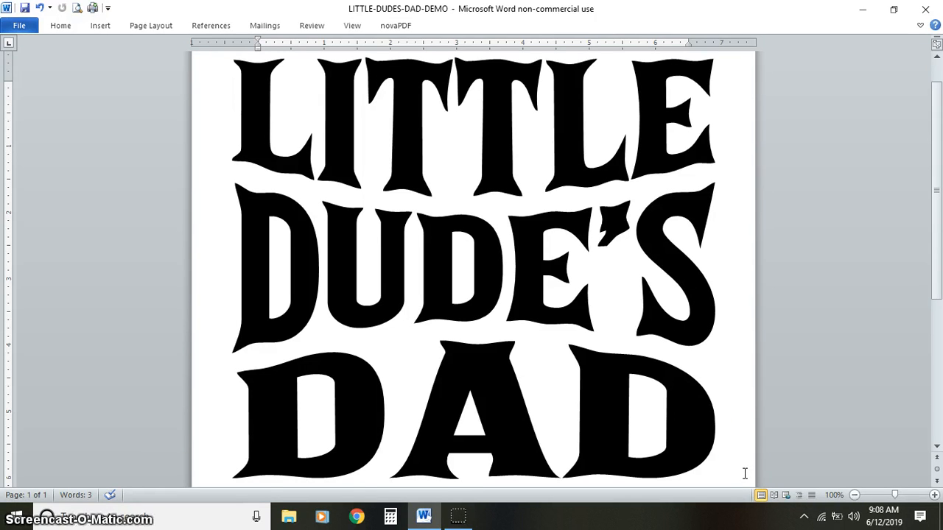
key("ctrl+Return")
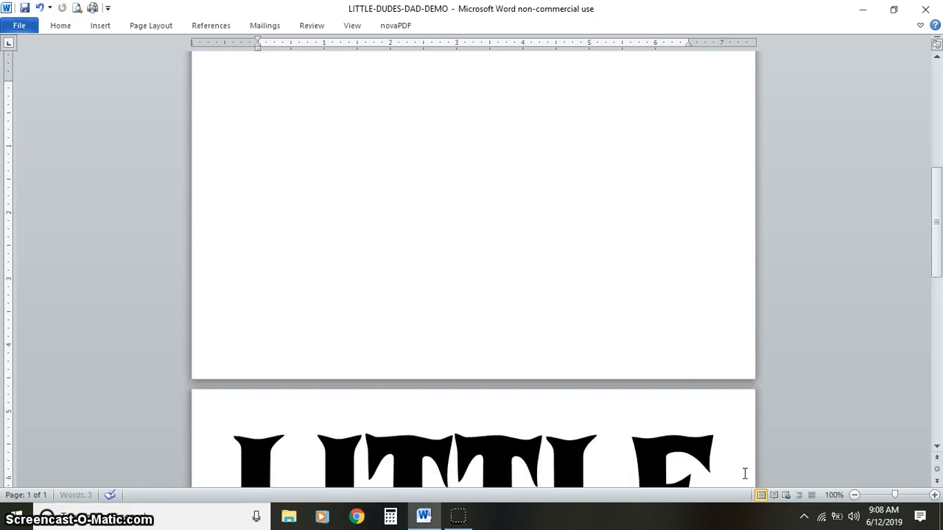
key("ctrl+p")
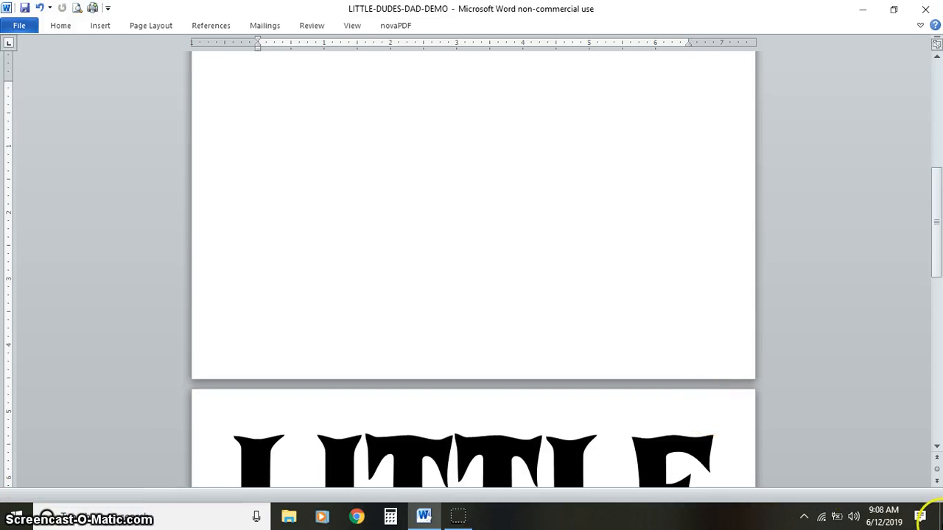
key("ctrl+z")
scroll(936, 250, "up", 2)
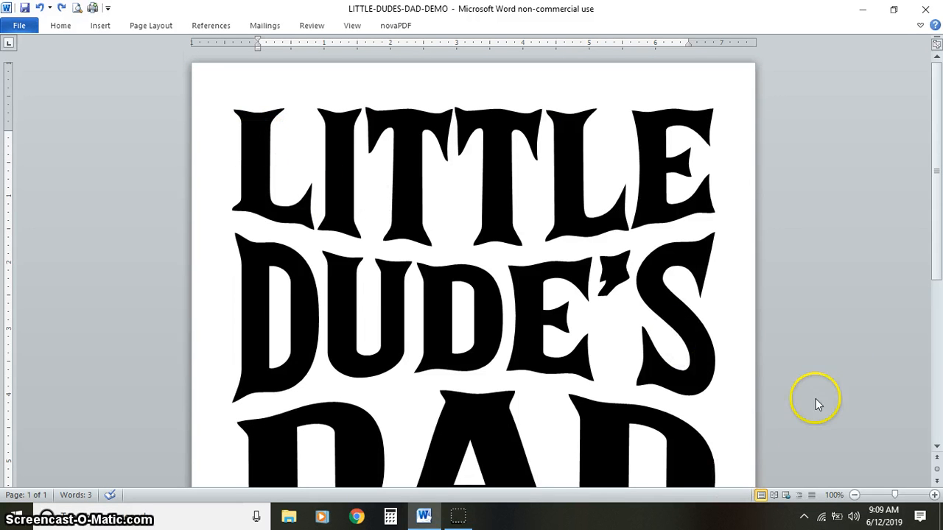
- Place a centered insertion point in the blank area of the page below DAD
left_click_drag(932, 142, 934, 273)
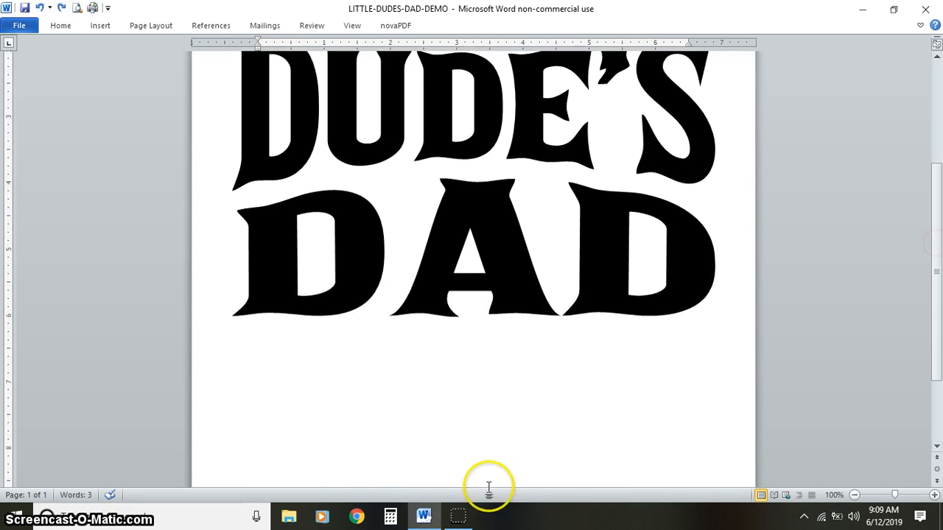
left_click(484, 452)
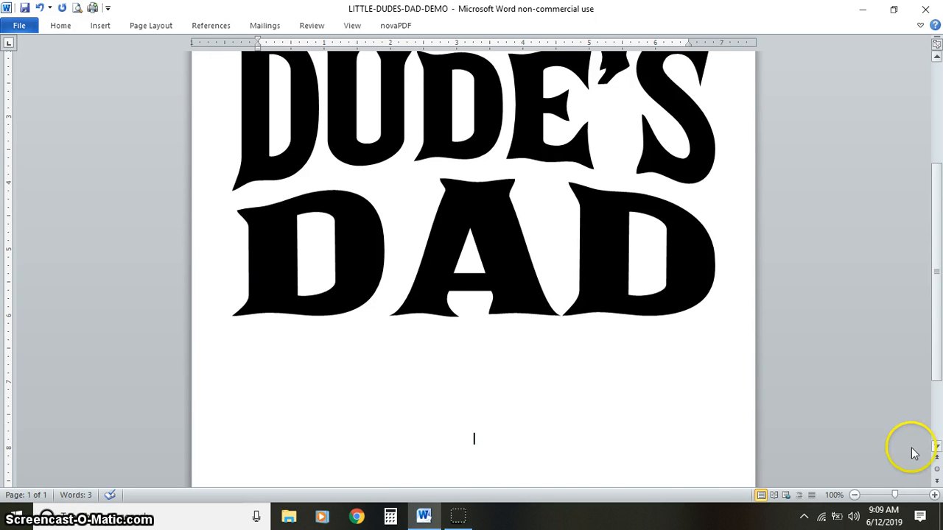
left_click_drag(937, 346, 937, 267)
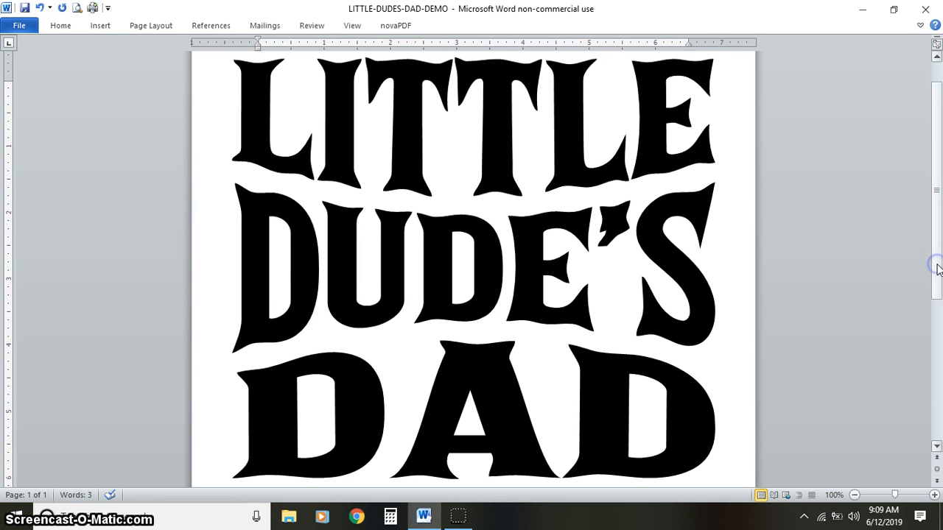
- Restore the full ribbon above the document
left_click(920, 26)
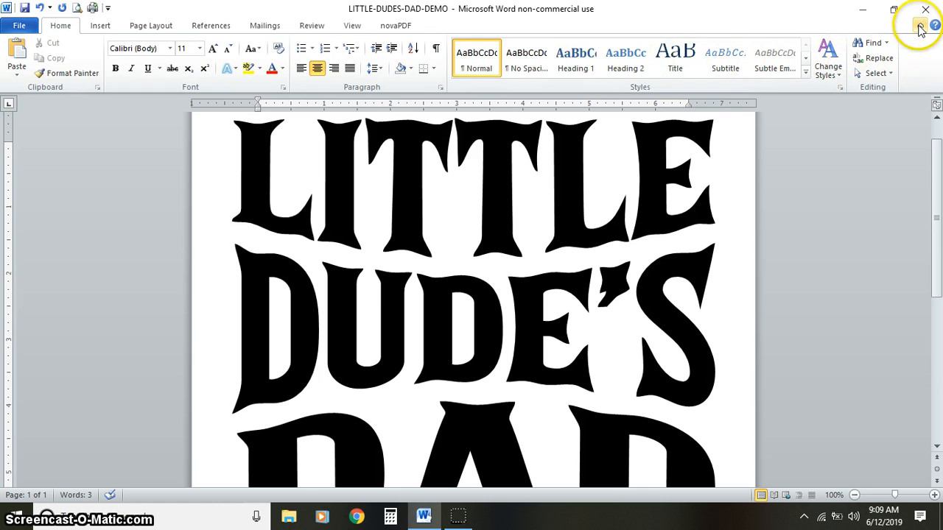
left_click(919, 26)
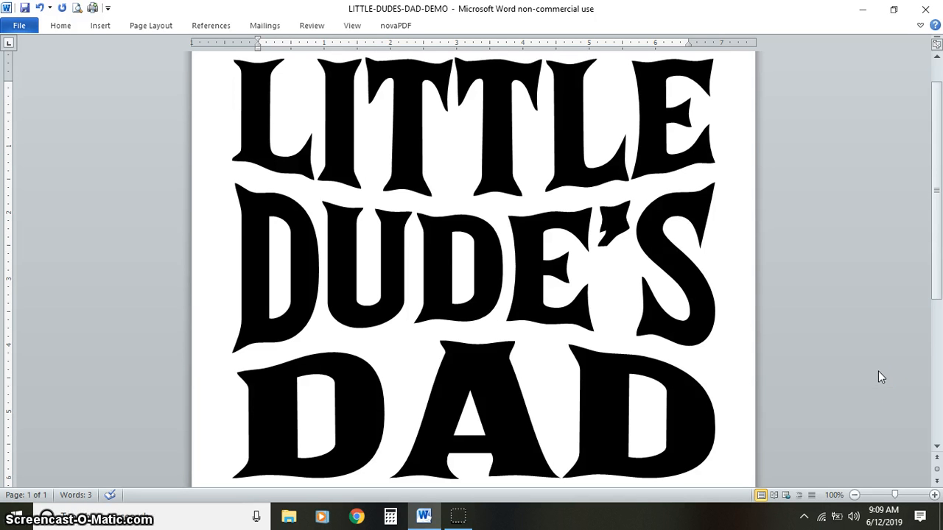
left_click(921, 26)
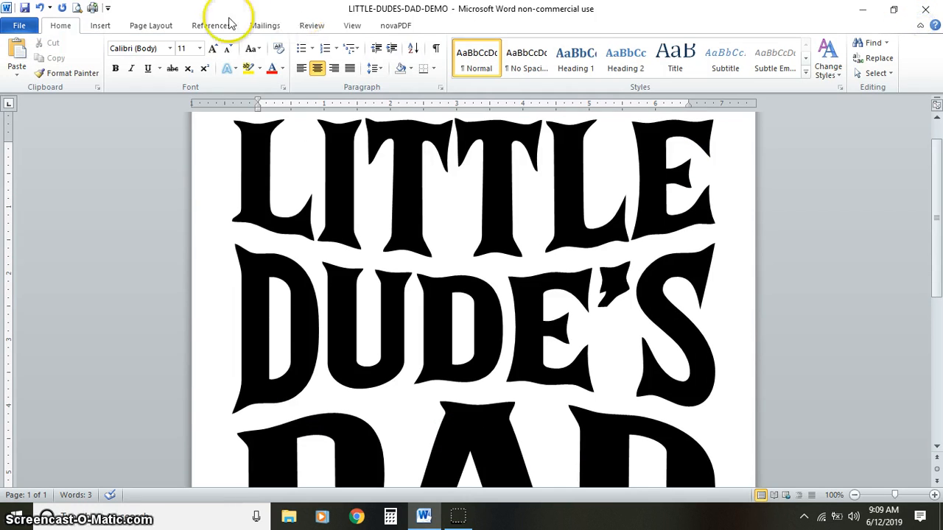
- Create a new blank document and paste the copied screenshot of the LITTLE DUDE'S DAD design into it
left_click(21, 28)
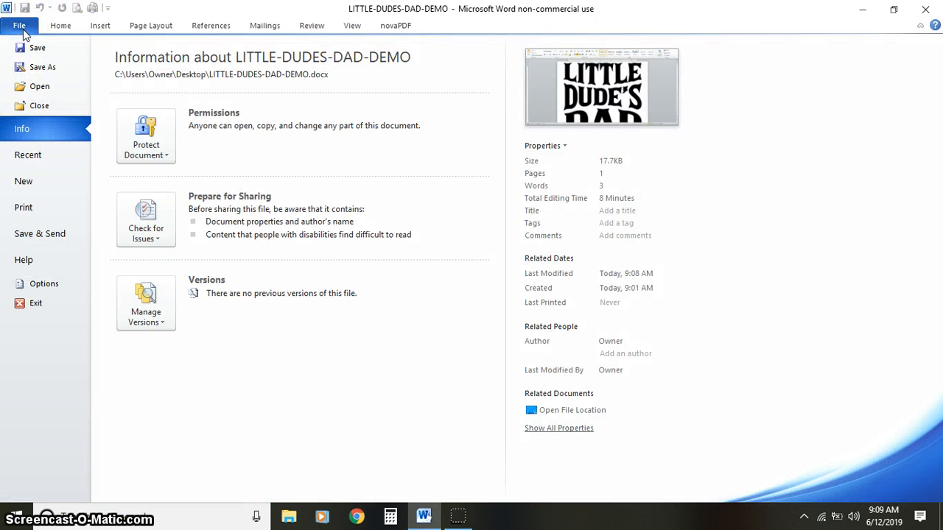
left_click(42, 217)
left_click(35, 192)
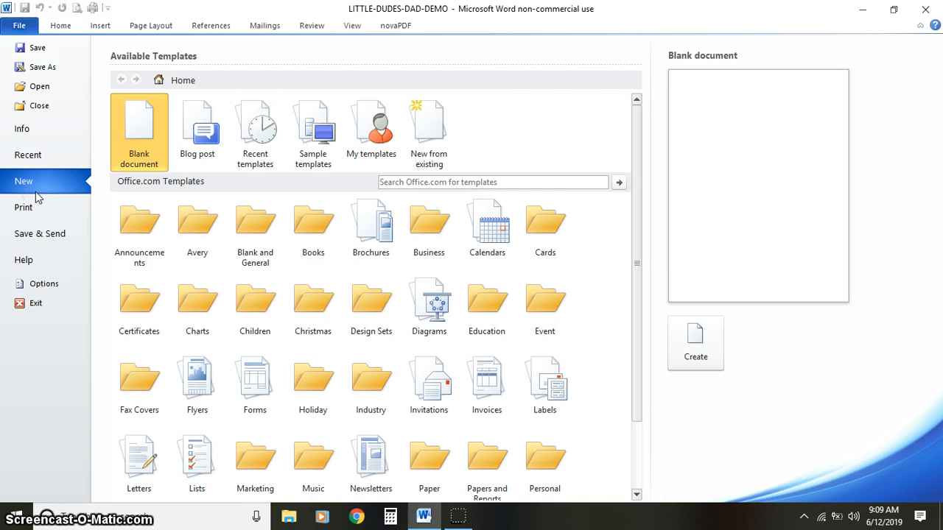
left_click(140, 152)
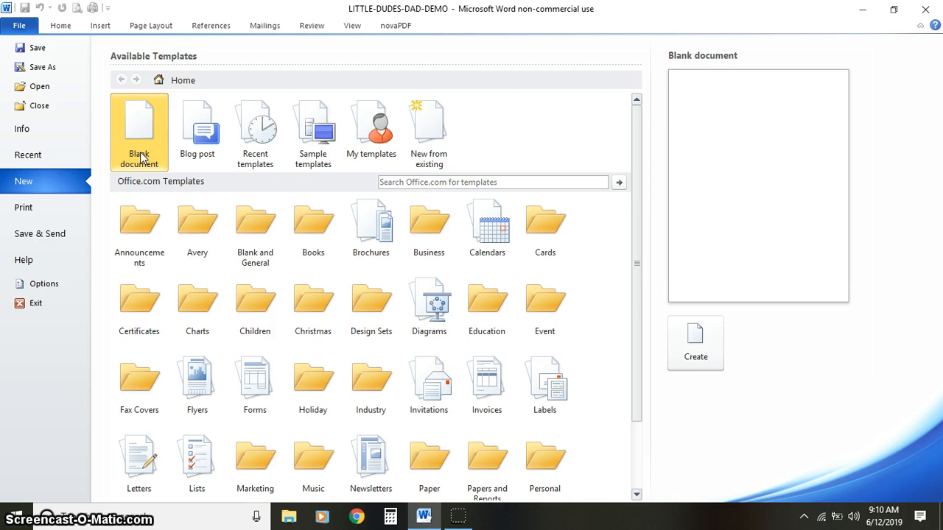
left_click(703, 346)
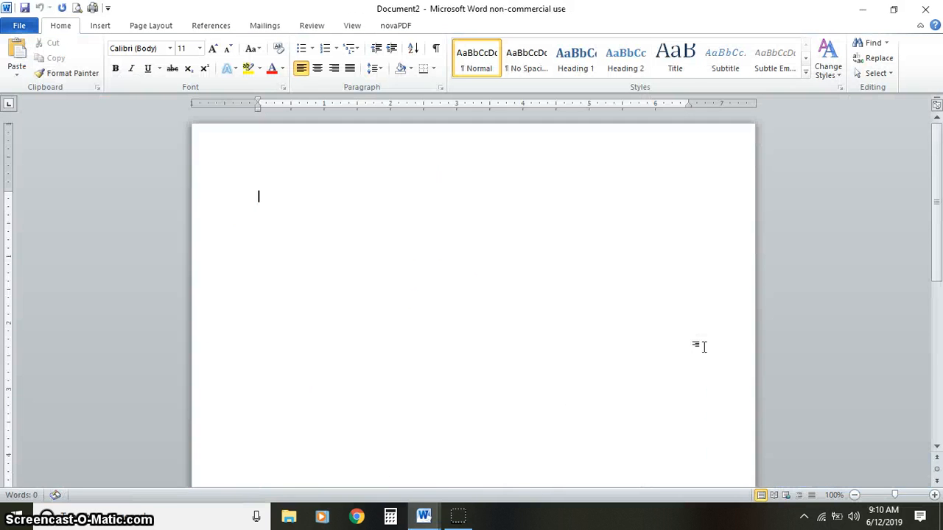
right_click(390, 204)
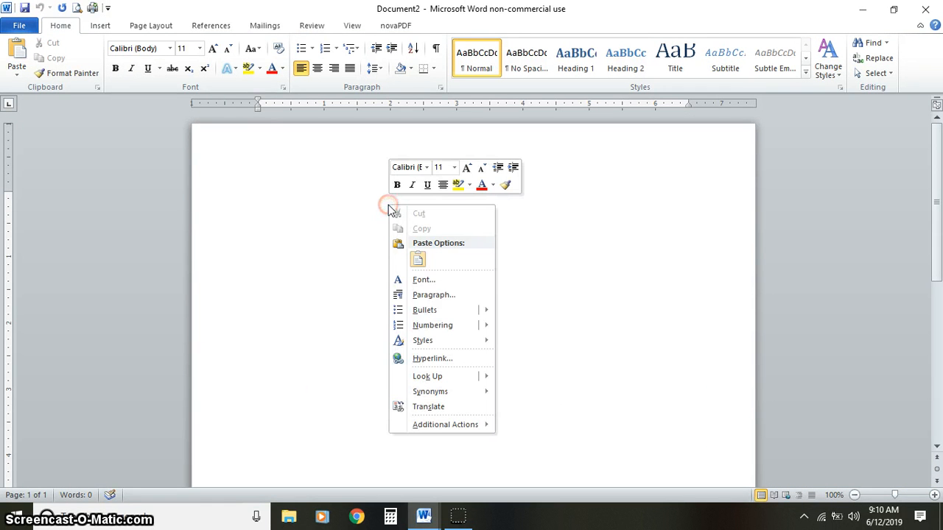
left_click(419, 259)
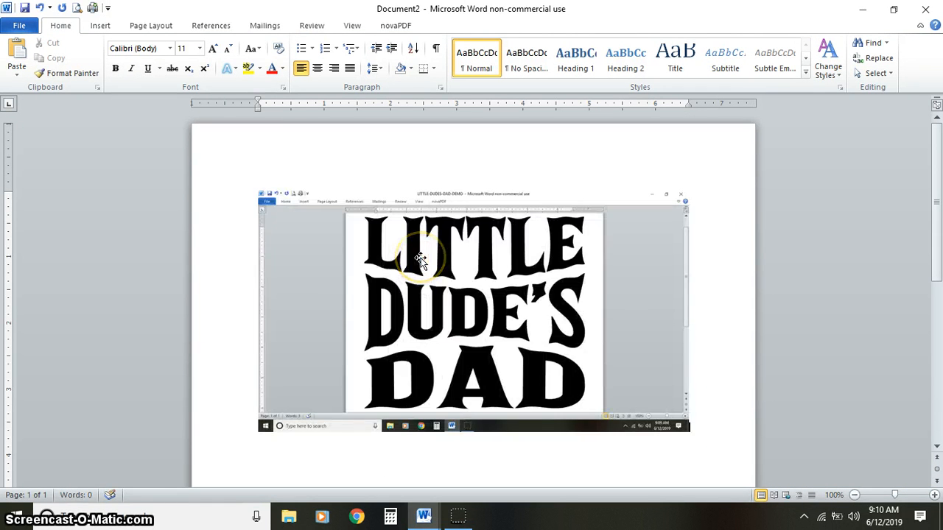
- Crop the pasted screenshot on all four sides to just the three words, about 3.43" wide by 2.97" high
left_click(419, 259)
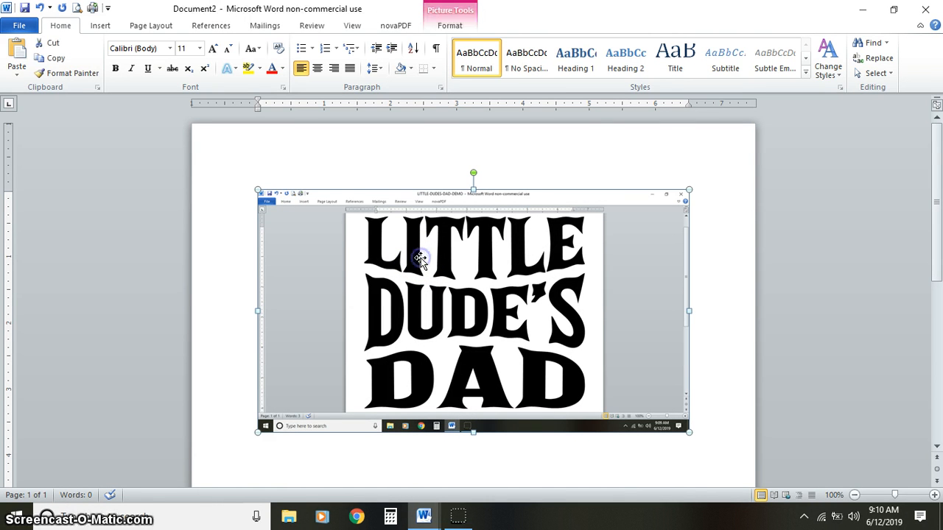
left_click(465, 27)
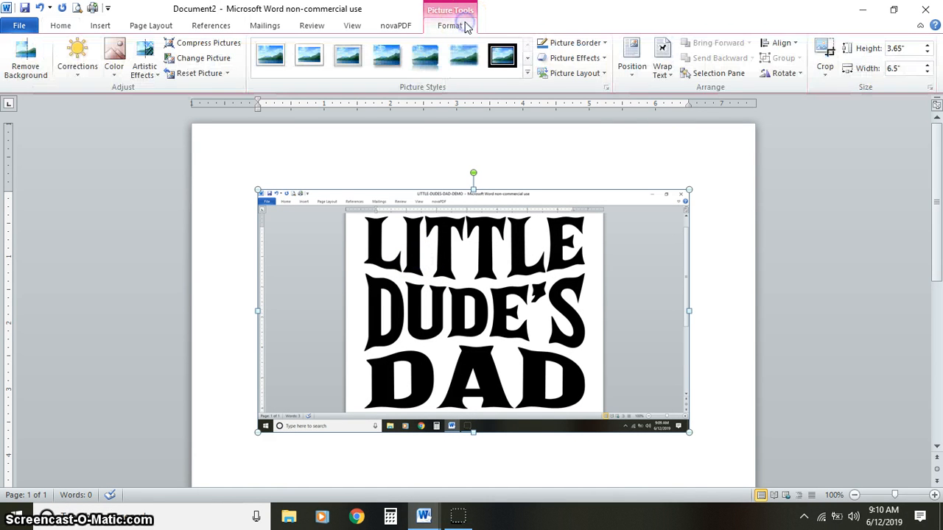
left_click(826, 49)
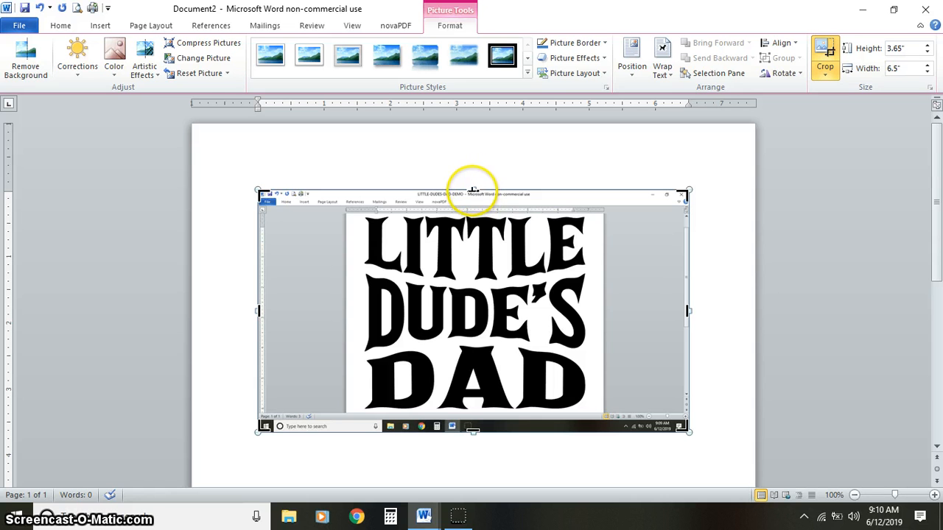
left_click_drag(473, 190, 473, 215)
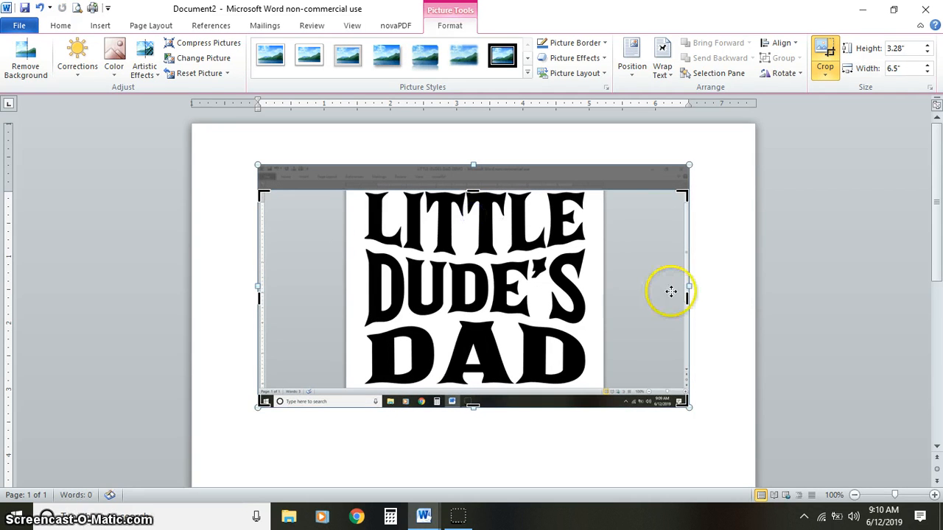
left_click_drag(684, 299, 589, 313)
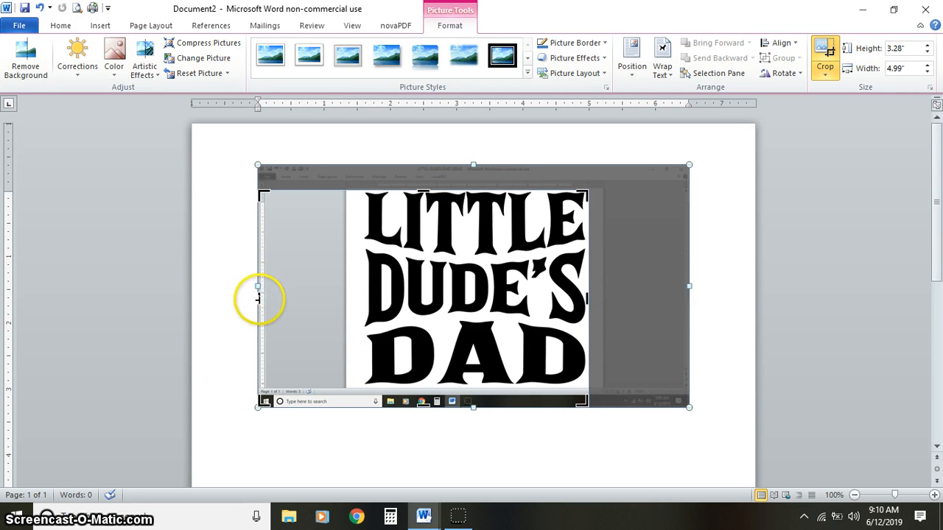
left_click_drag(258, 298, 361, 312)
mouse_move(368, 398)
left_mouse_down()
mouse_move(372, 405)
mouse_move(370, 386)
left_mouse_up()
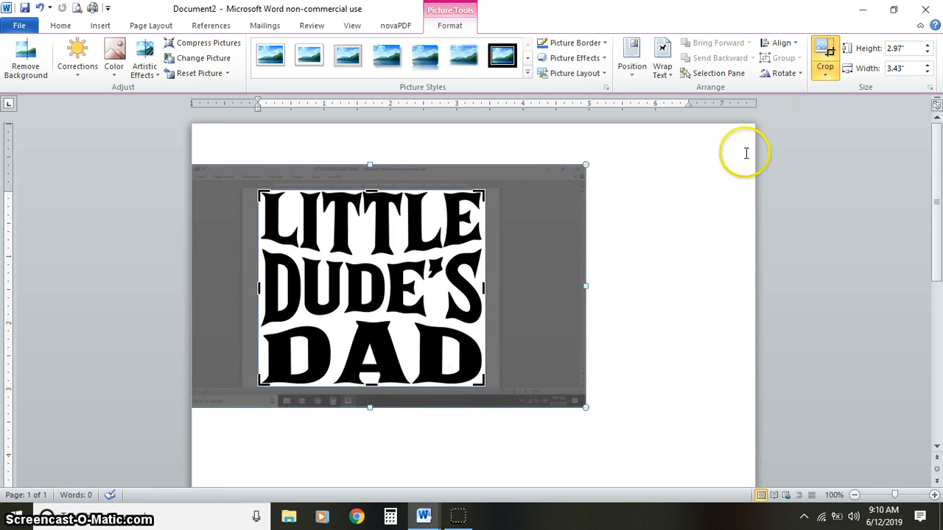
left_click(825, 49)
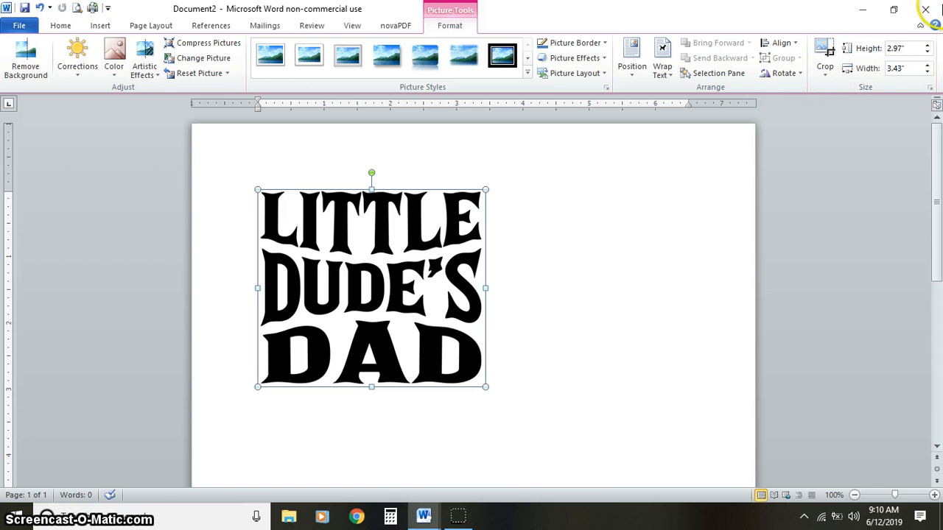
- Set the cropped picture's width to 7.5 inches
left_click(905, 71)
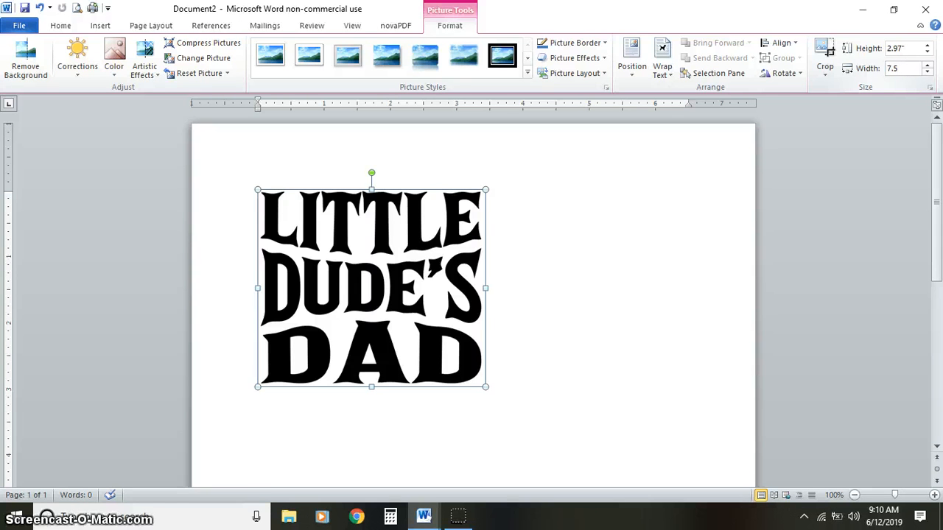
key("Return")
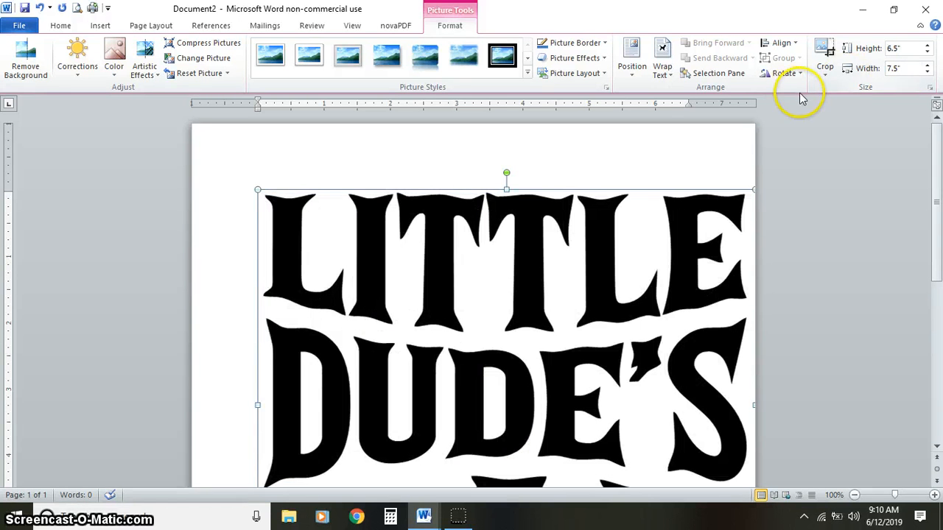
left_click(782, 43)
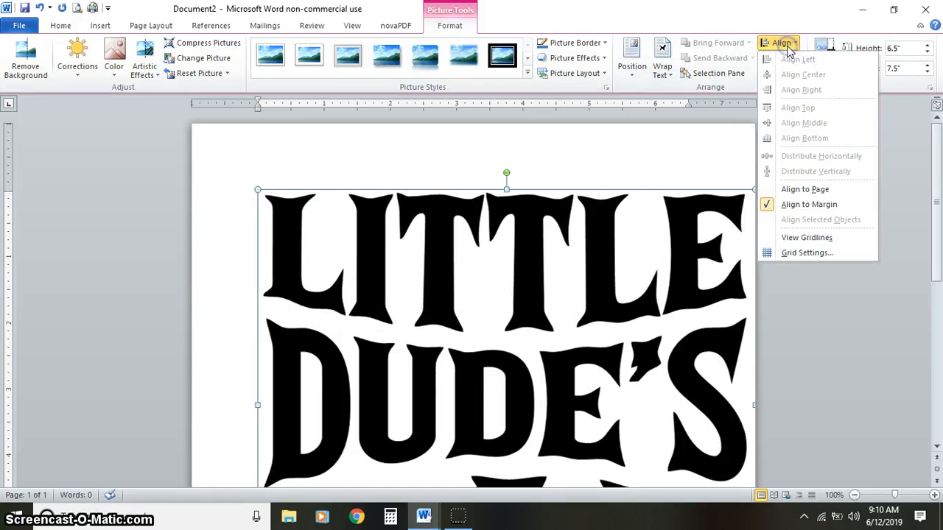
left_click(652, 181)
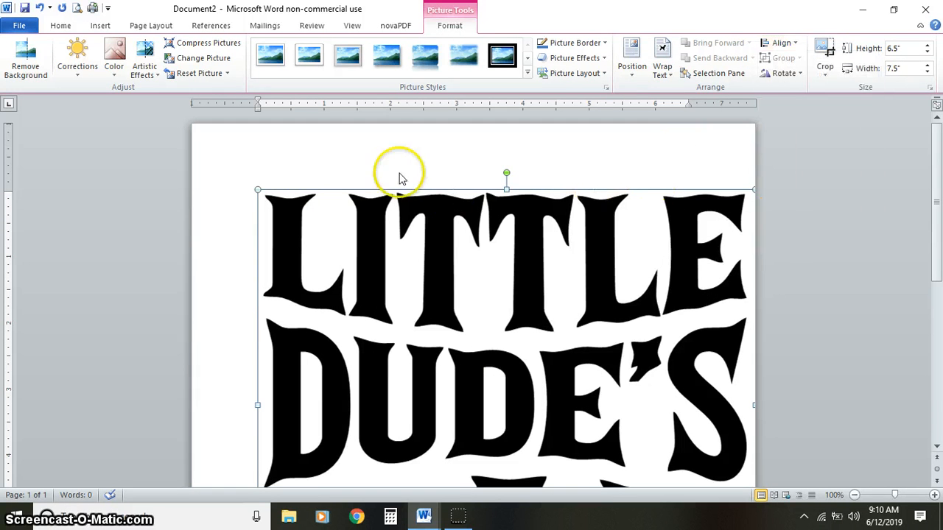
double_click(318, 156)
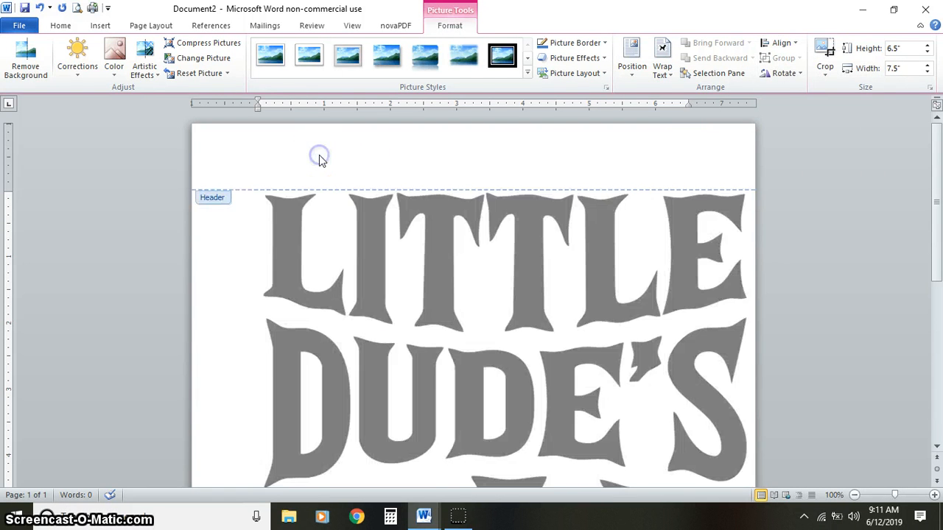
left_click(251, 260)
left_click(252, 261)
left_click(238, 258)
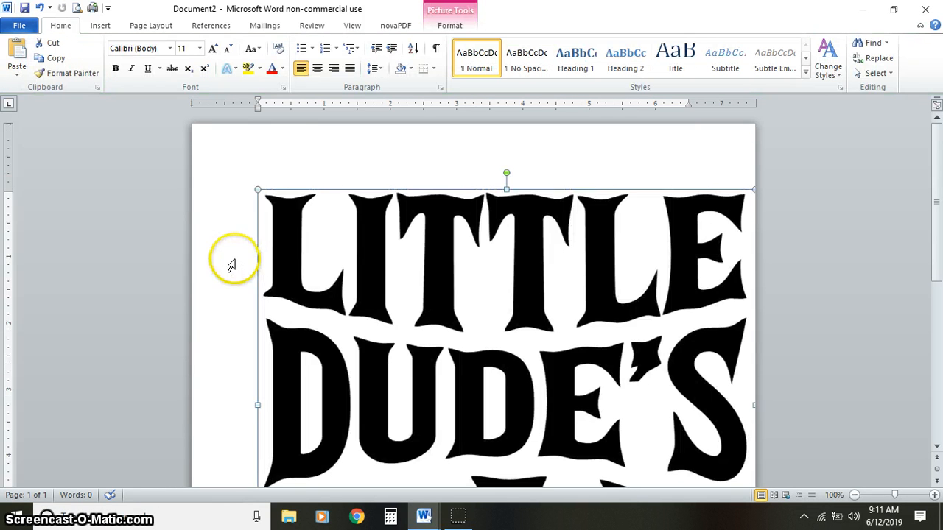
left_click(368, 306)
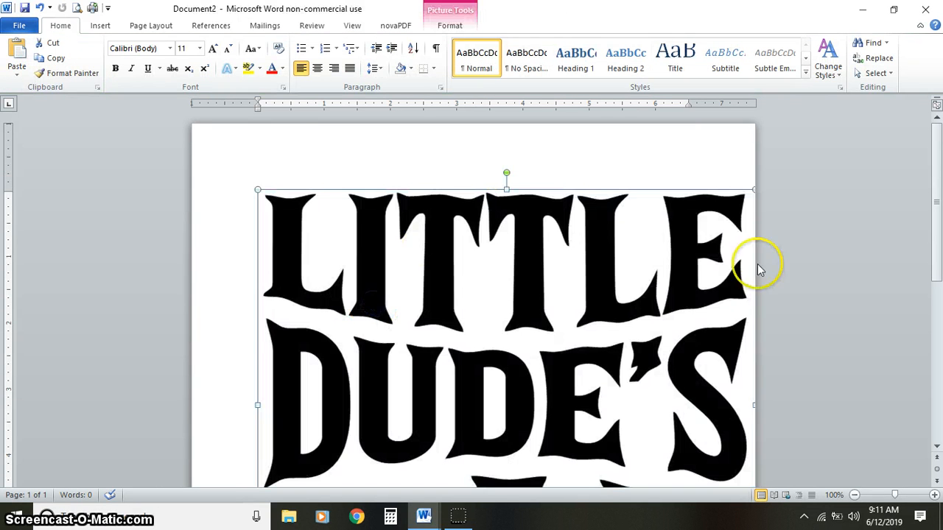
- Apply the Narrow margins preset to the document's page
left_click_drag(936, 200, 936, 311)
left_click(553, 377)
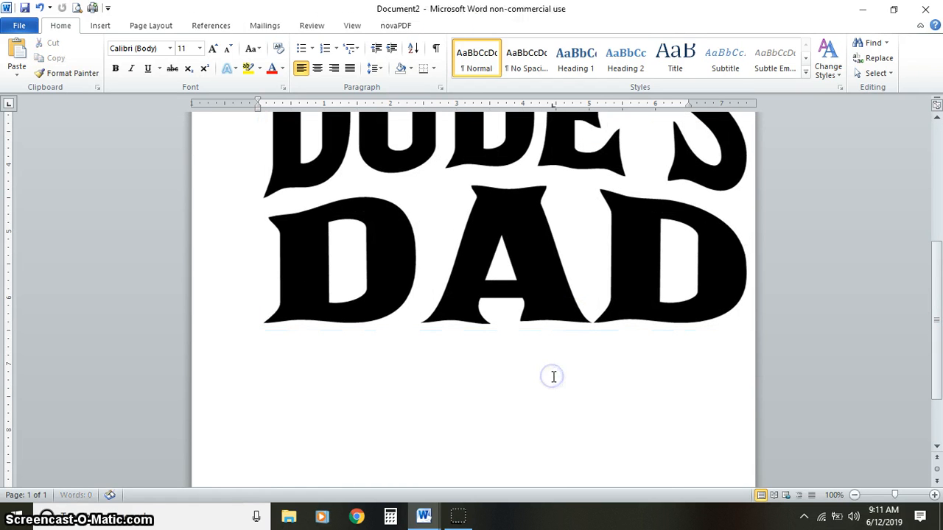
left_click(144, 28)
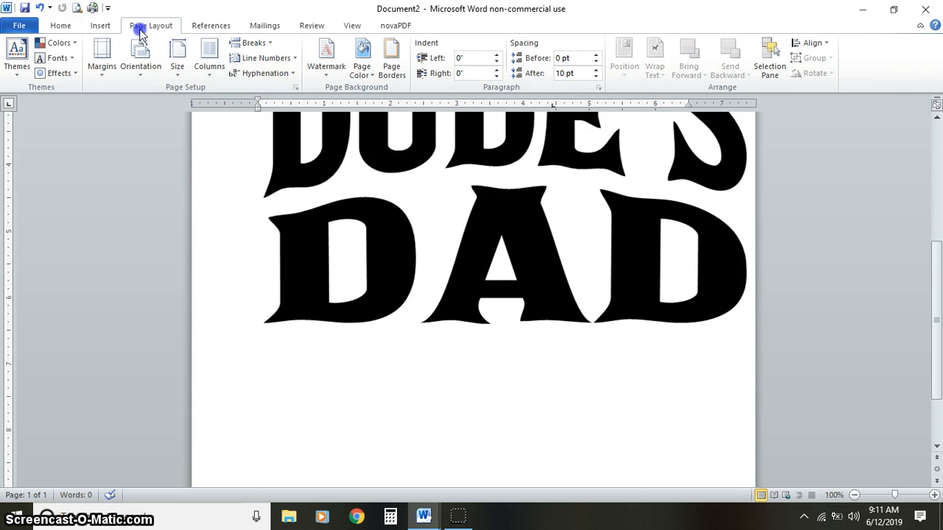
left_click(97, 76)
left_click(171, 192)
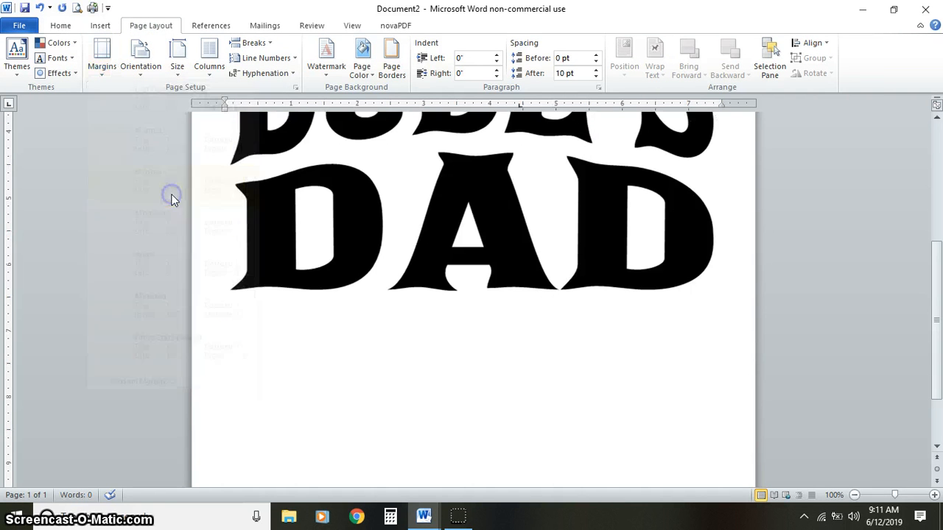
- Switch the design picture from in-line placement to a floating text-wrapping style
scroll(938, 169, "up", 6)
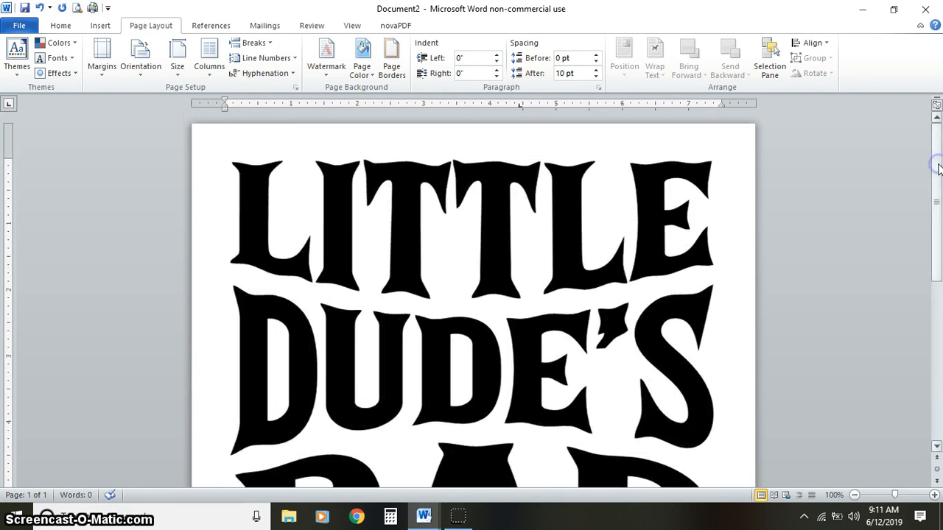
left_click(568, 237)
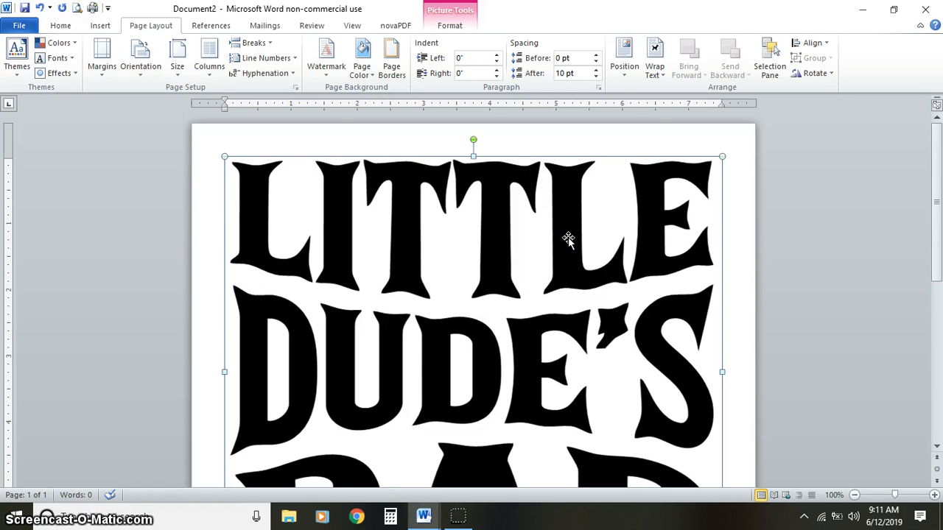
left_click(458, 24)
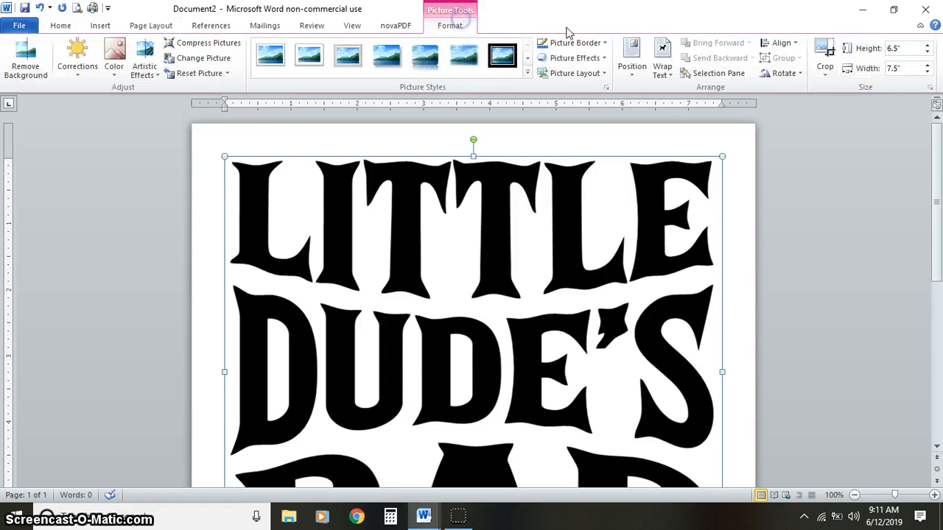
left_click(791, 44)
left_click(792, 46)
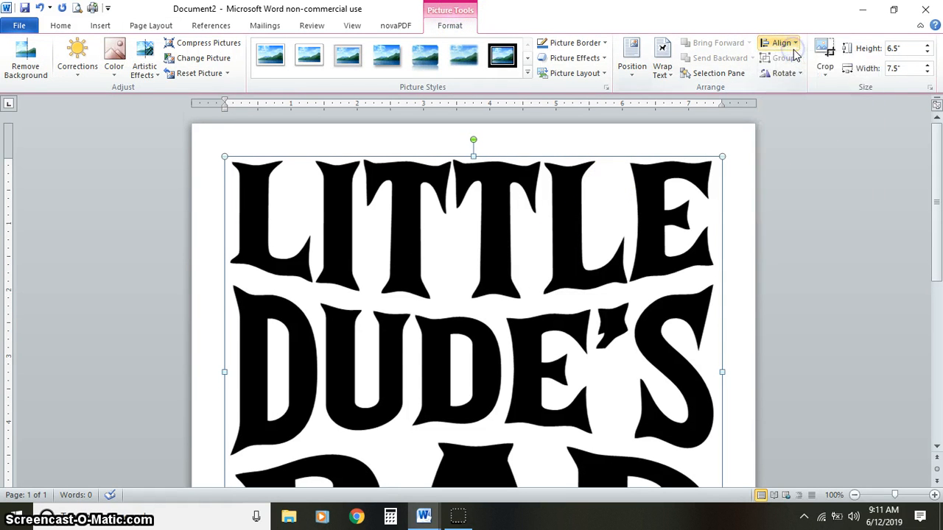
left_click(631, 67)
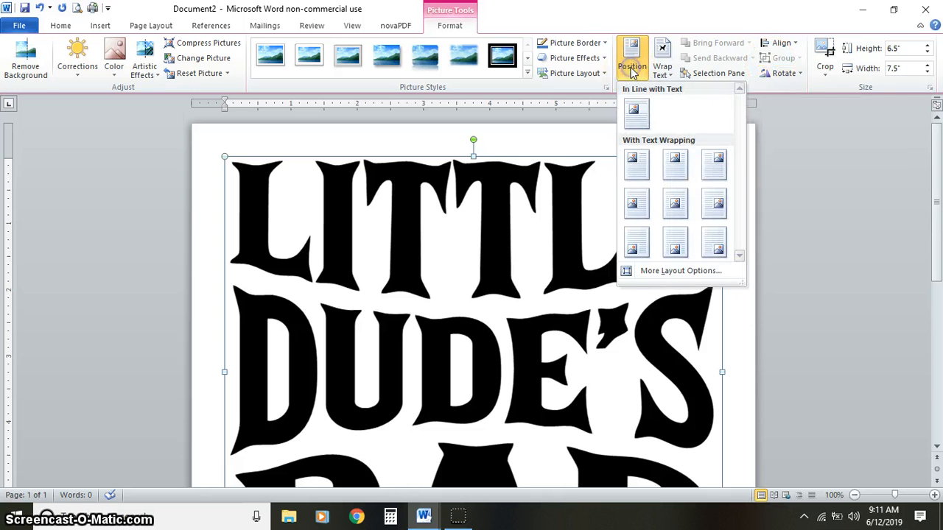
left_click(662, 70)
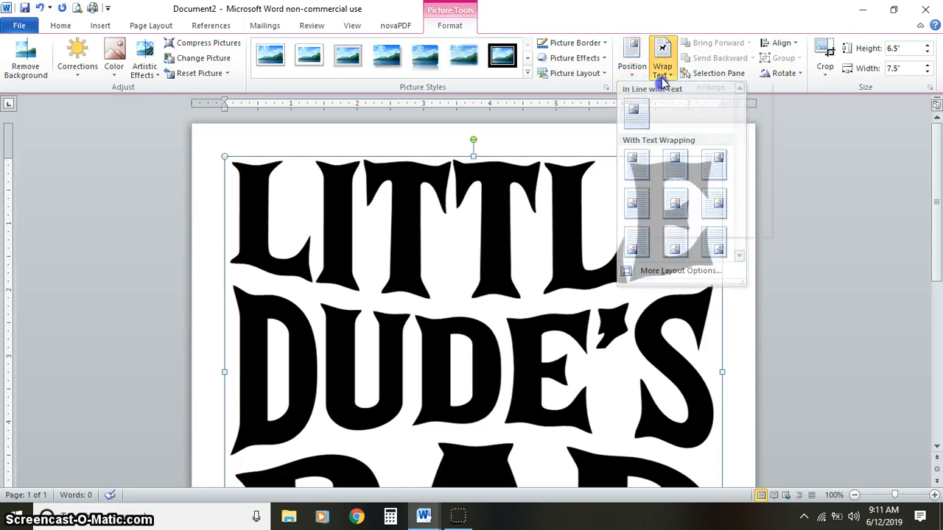
left_click(676, 128)
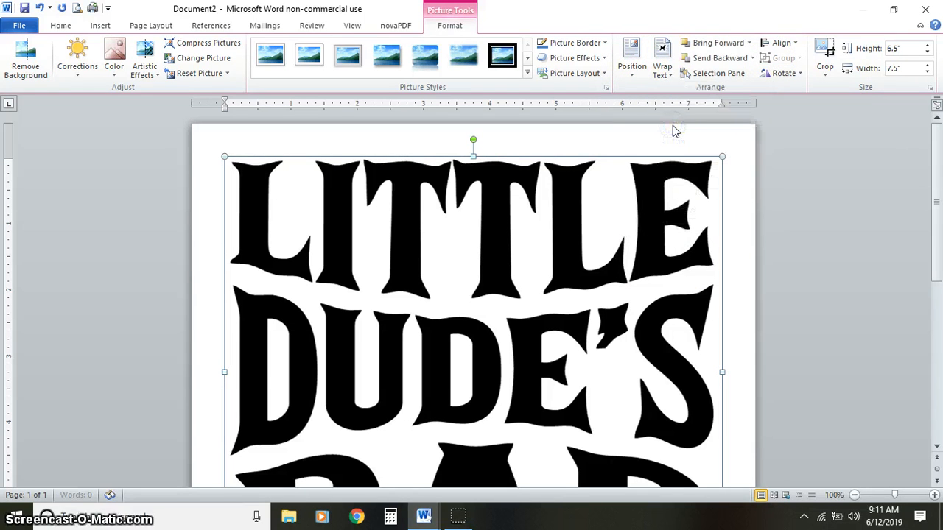
- Center the design picture horizontally between the page margins and deselect it
left_click(783, 46)
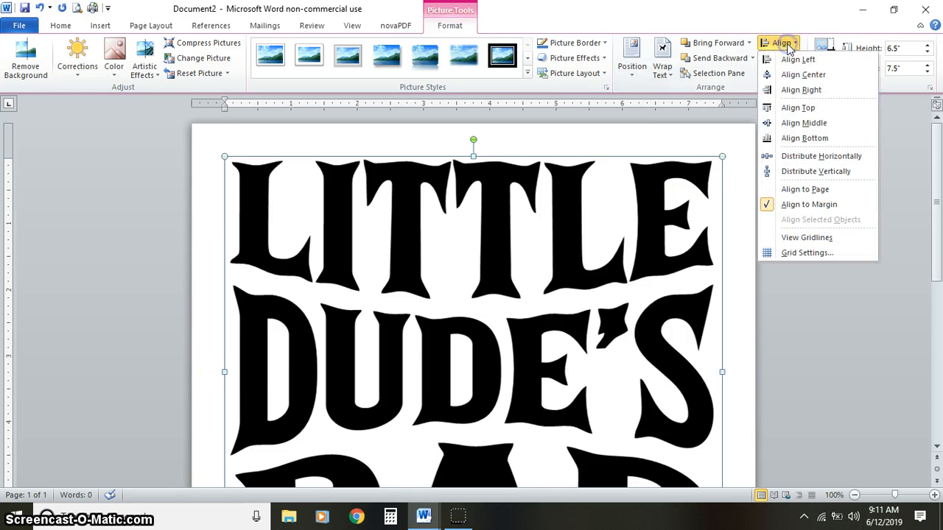
left_click(795, 75)
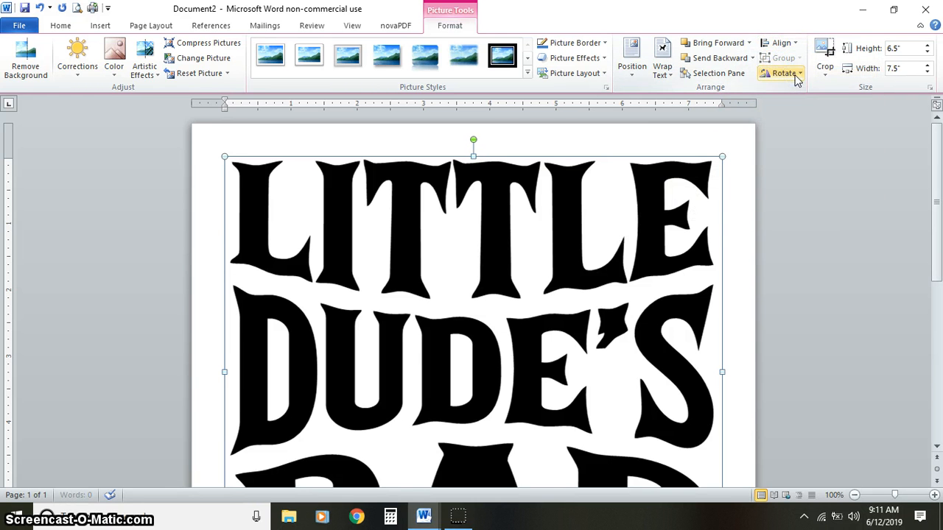
left_click(726, 204)
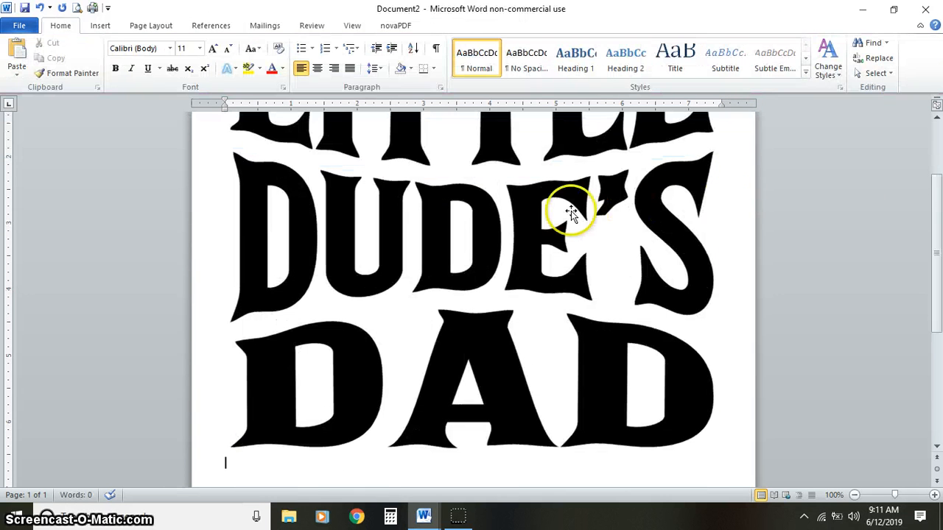
left_click(487, 224)
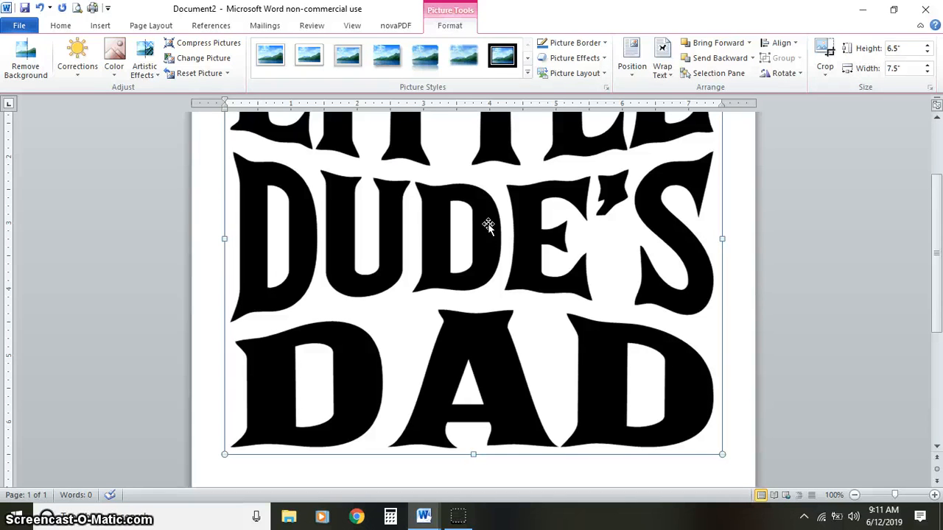
left_click(747, 371)
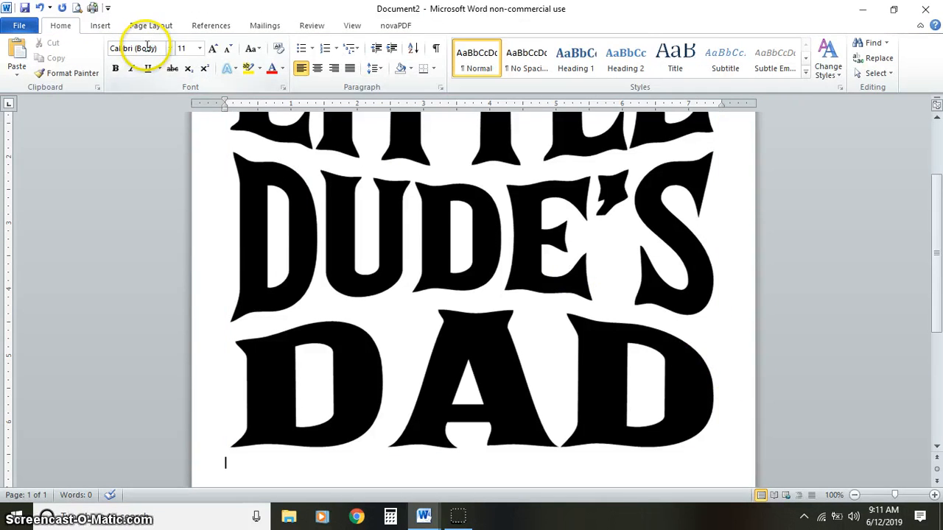
- Save the document to the Desktop as a PDF named LITTLE-DUDES-DAD-DEMO
left_click(19, 26)
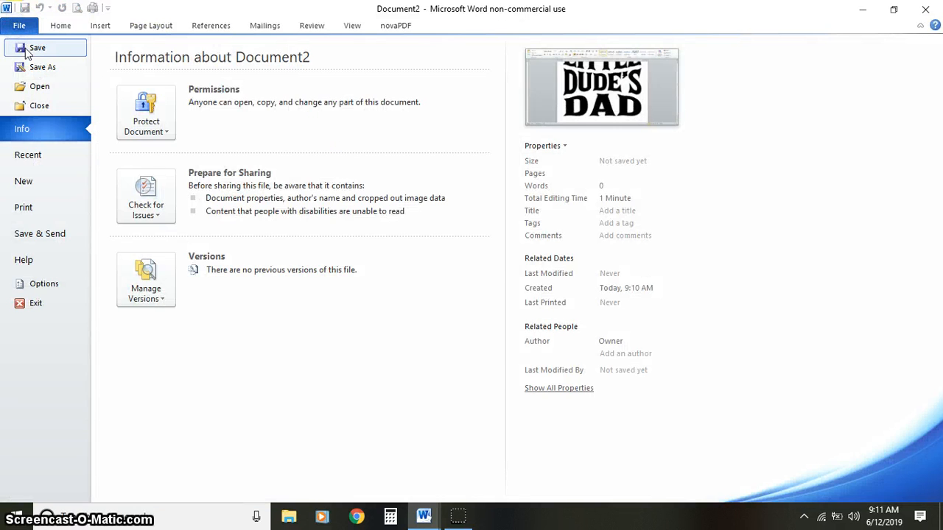
left_click(42, 74)
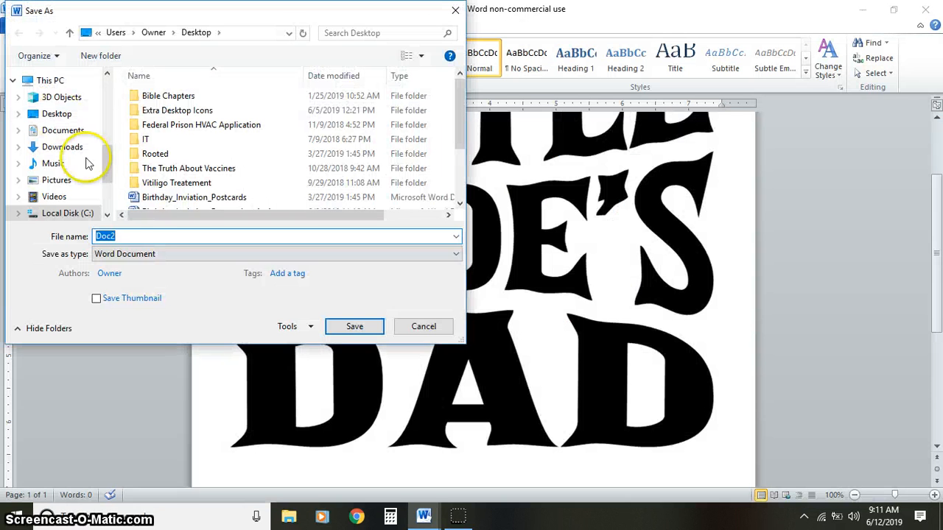
left_click(146, 257)
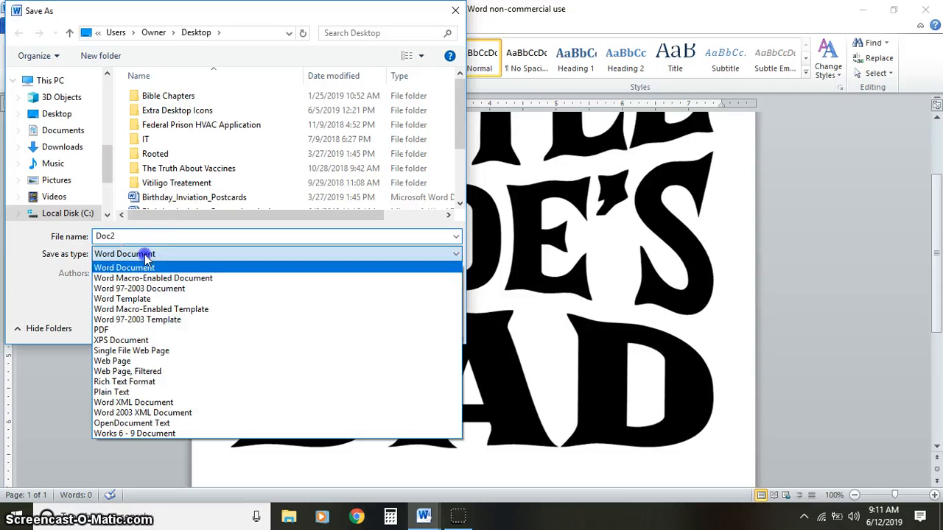
left_click(156, 331)
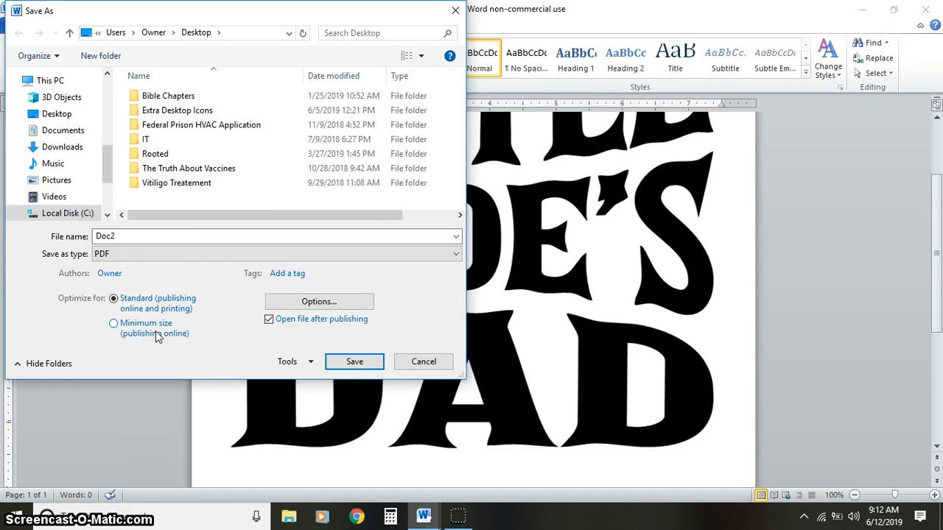
double_click(155, 236)
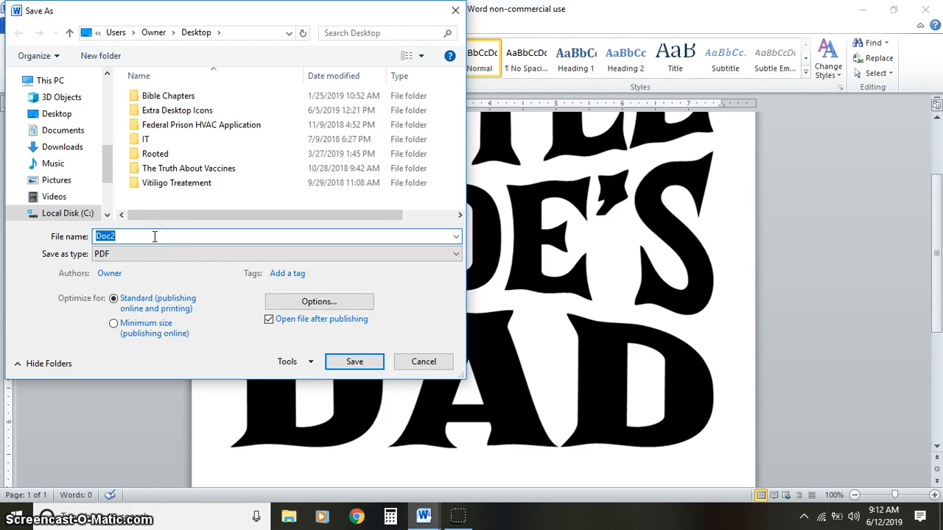
type("LIT")
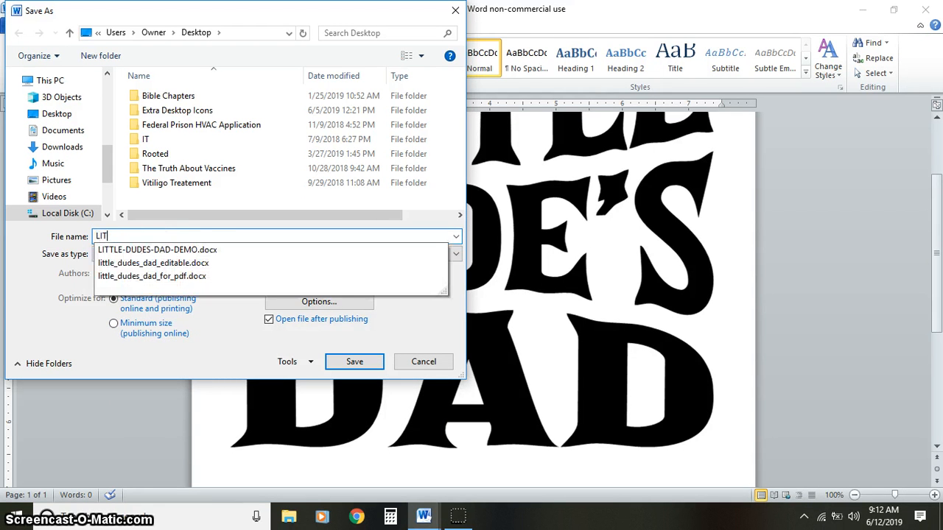
key("Down")
key("BackSpace")
key("BackSpace")
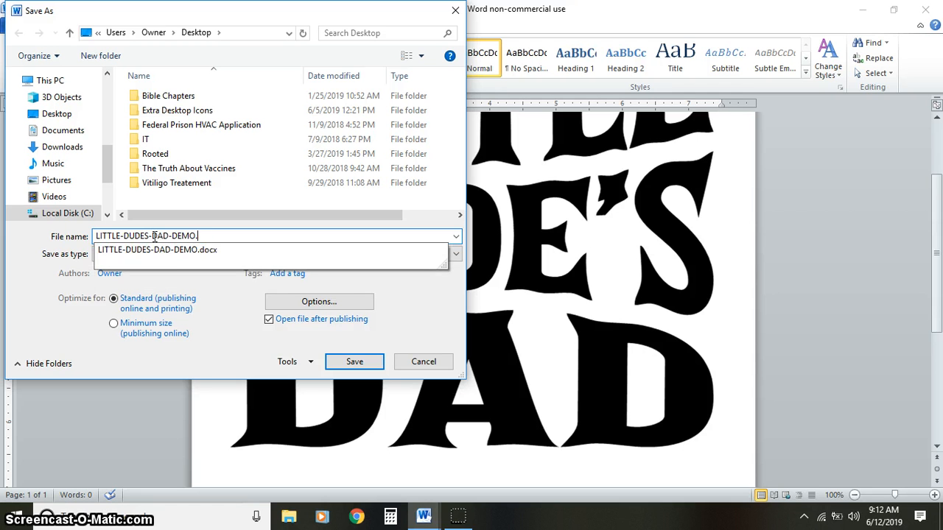
key("Tab")
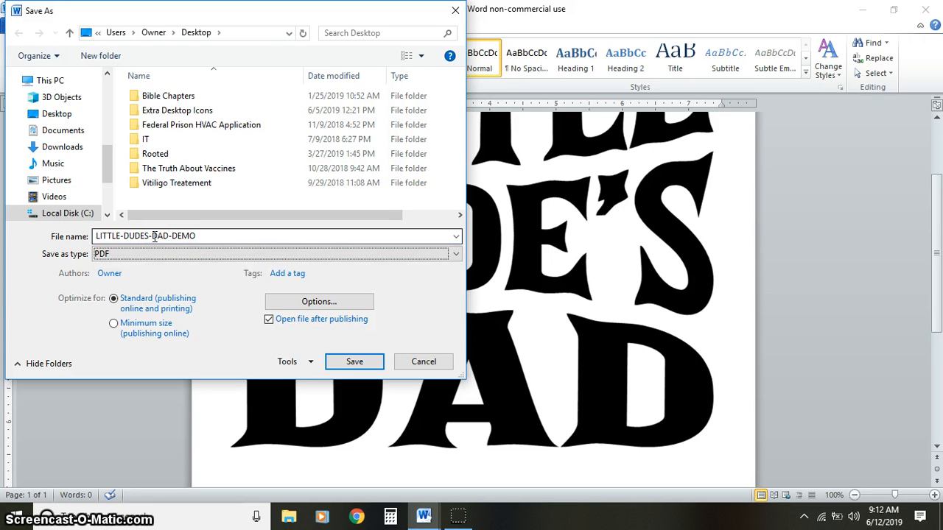
left_click(355, 363)
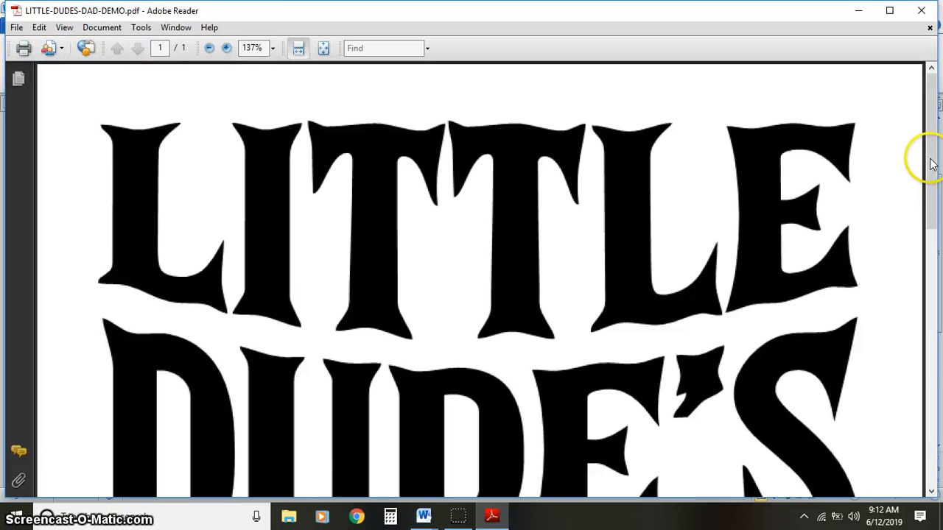
- Look over the exported PDF in Adobe Reader and close it
left_click_drag(932, 164, 932, 111)
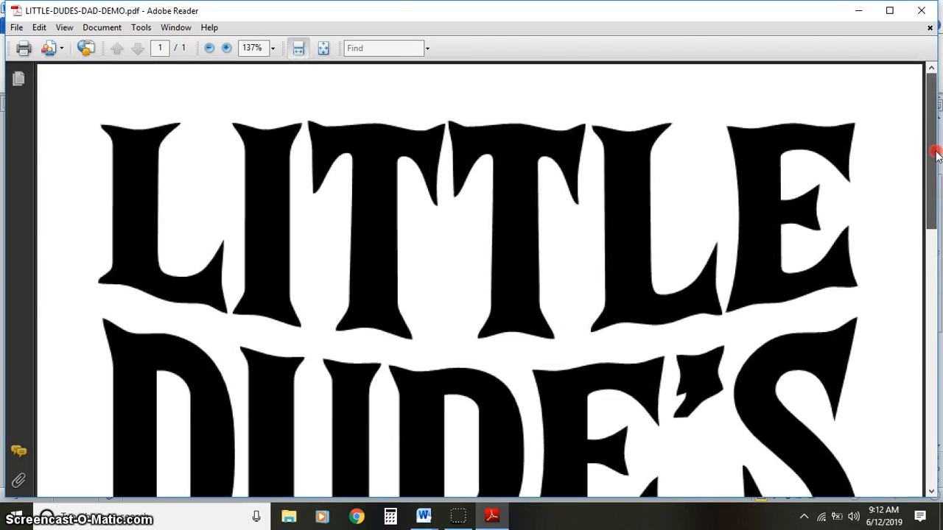
right_click(933, 133)
left_click(920, 10)
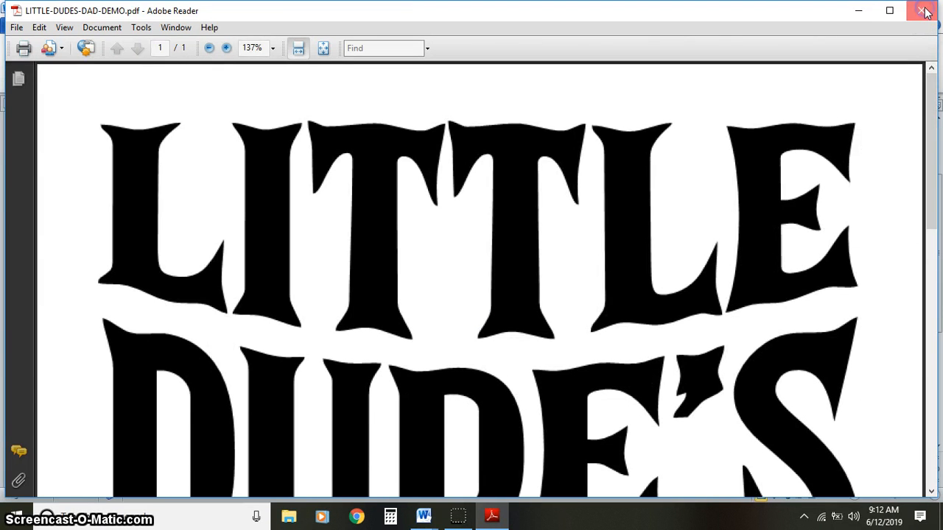
left_click(920, 10)
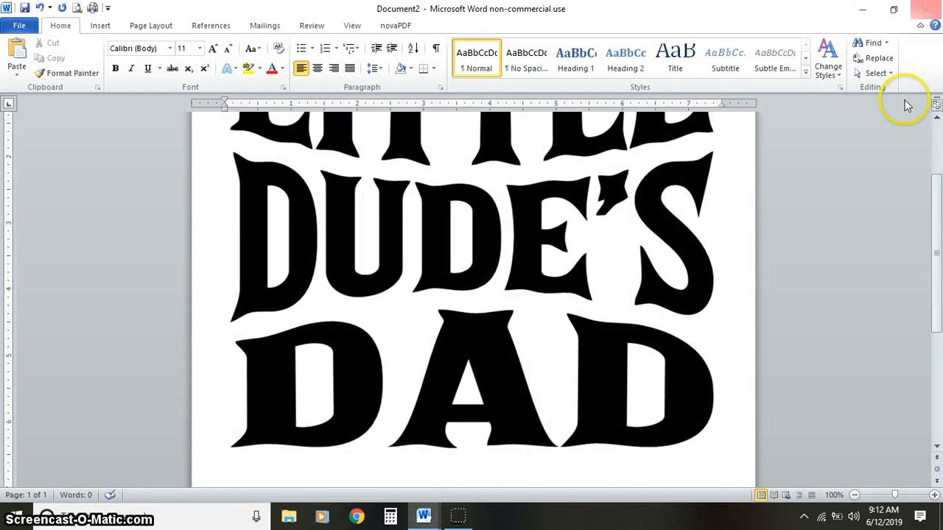
- Close the picture document without saving it, and close the LITTLE-DUDES-DAD-DEMO document as well
left_click(925, 10)
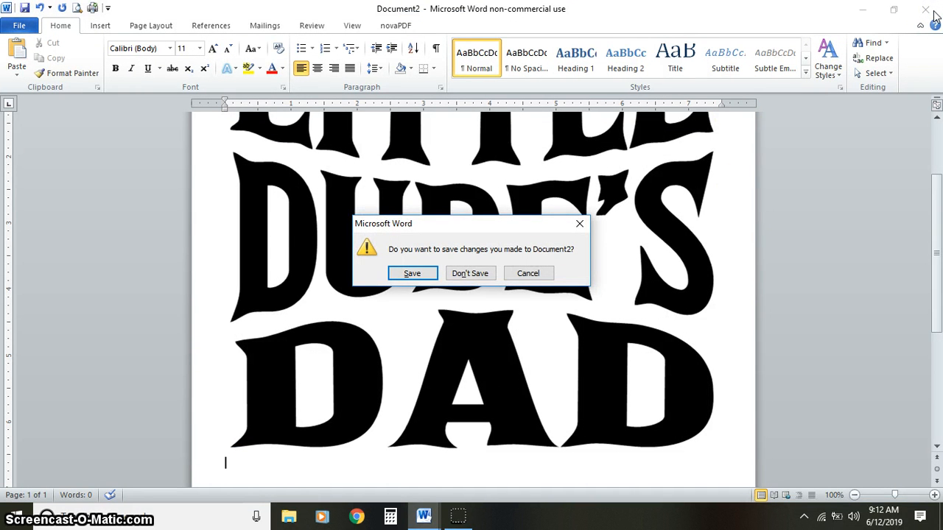
key("Tab")
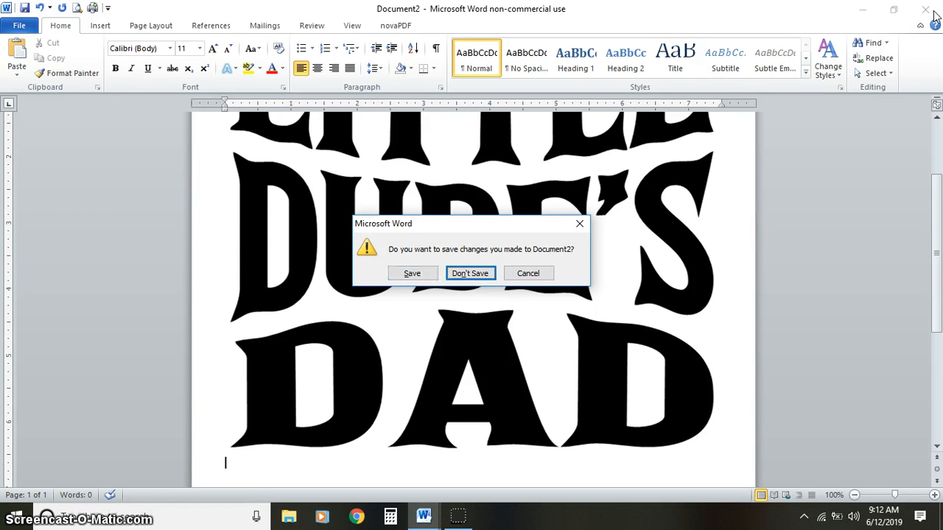
left_click(459, 272)
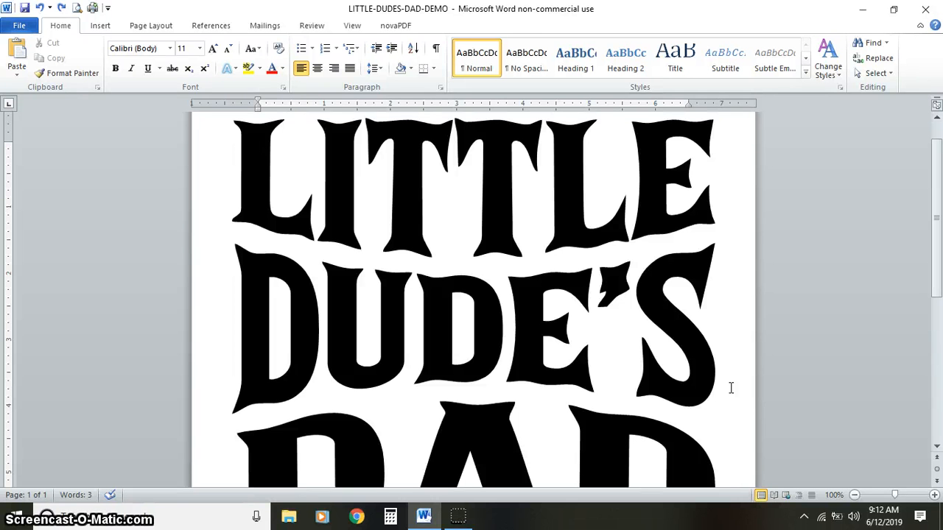
left_click(928, 15)
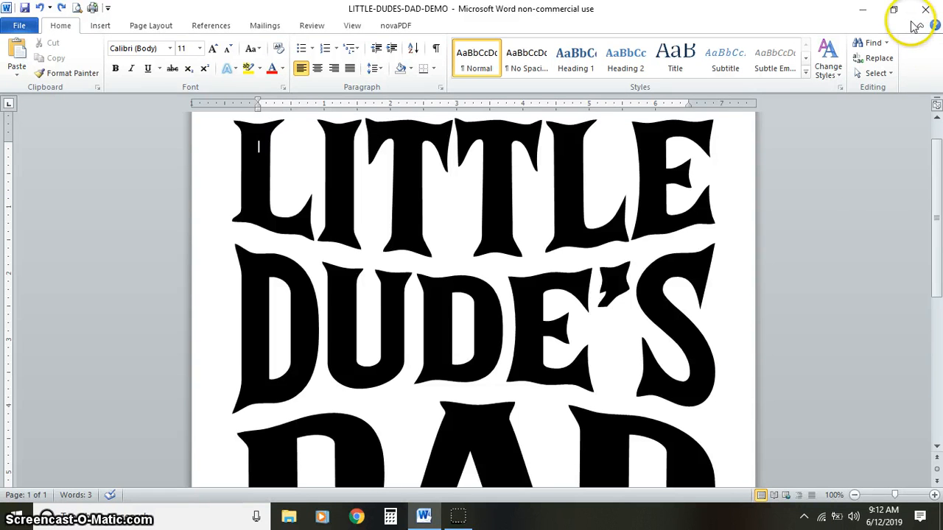
left_click(928, 13)
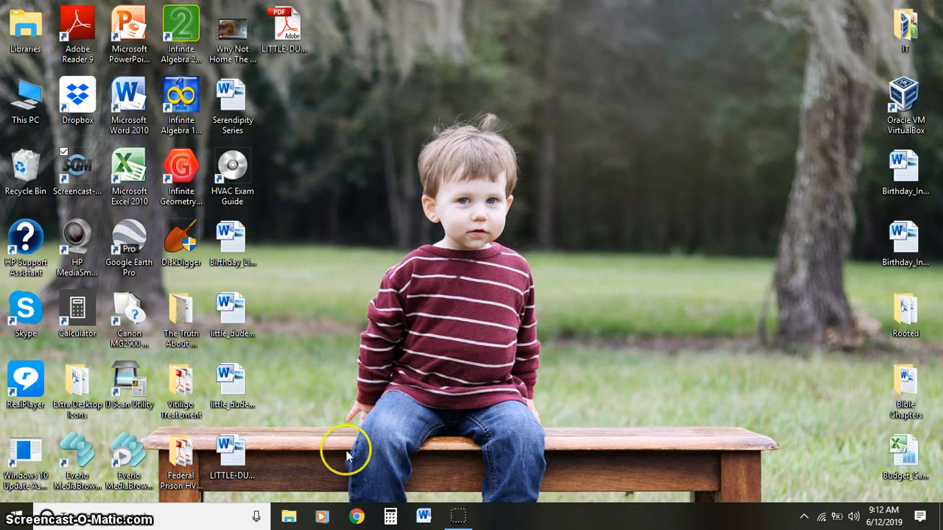
- Duplicate the LITTLE-DUDES-DAD-DEMO Word document on the desktop
left_click(232, 459)
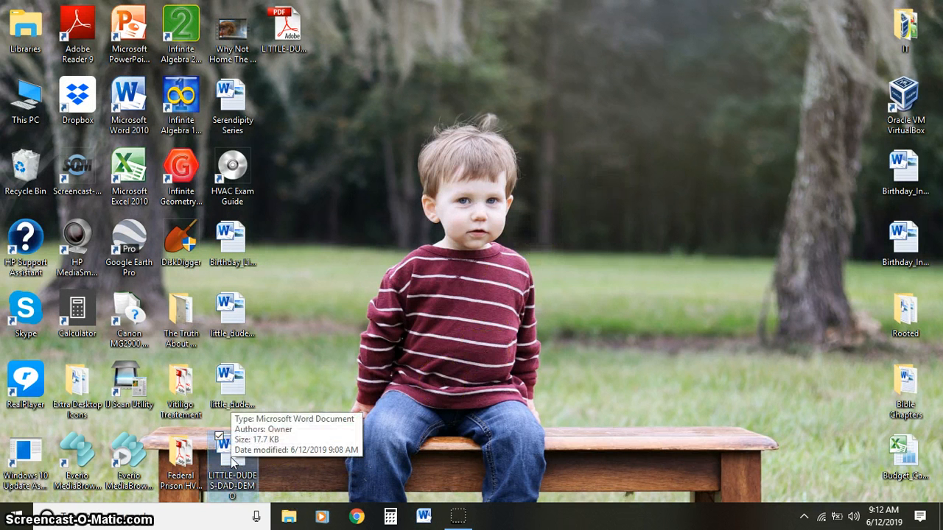
right_click(232, 458)
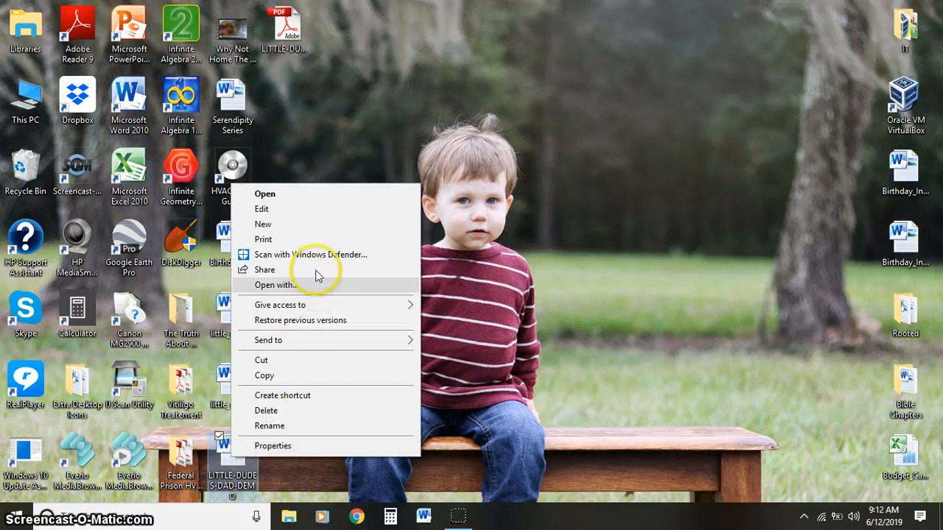
left_click(304, 375)
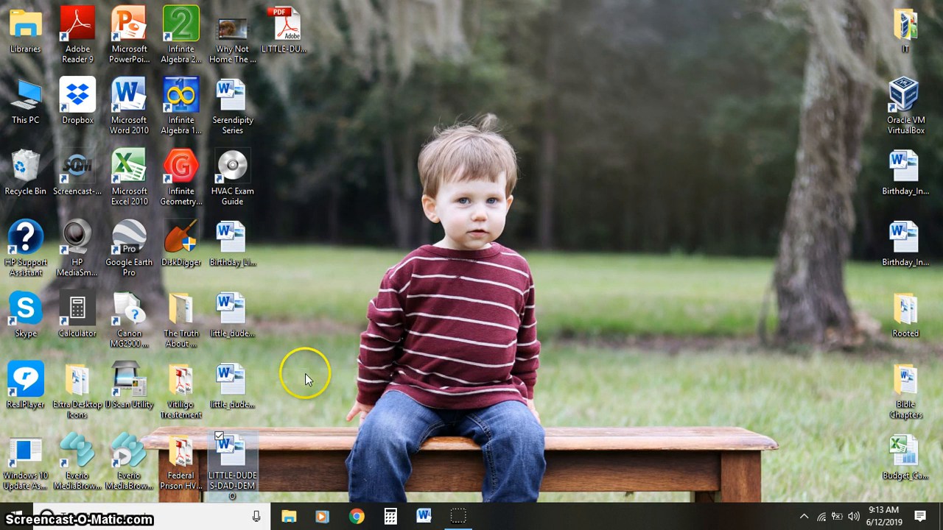
right_click(389, 116)
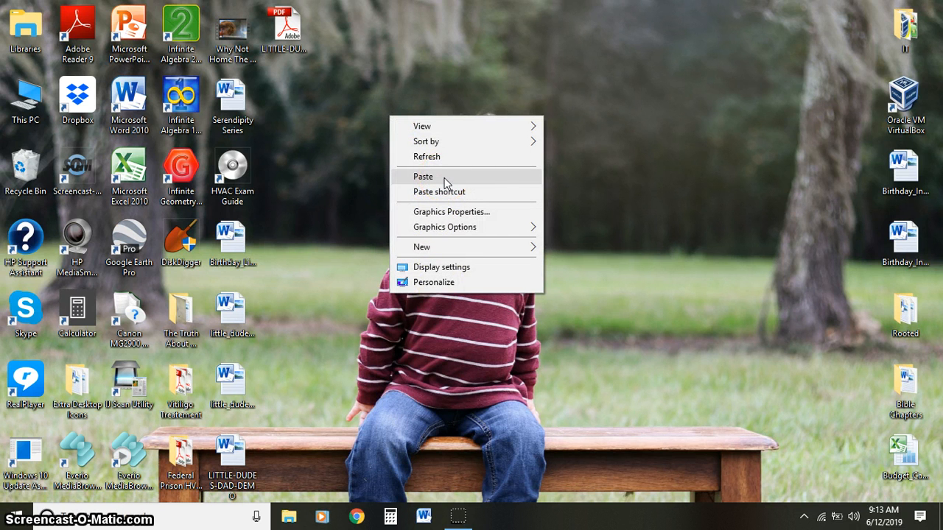
left_click(423, 177)
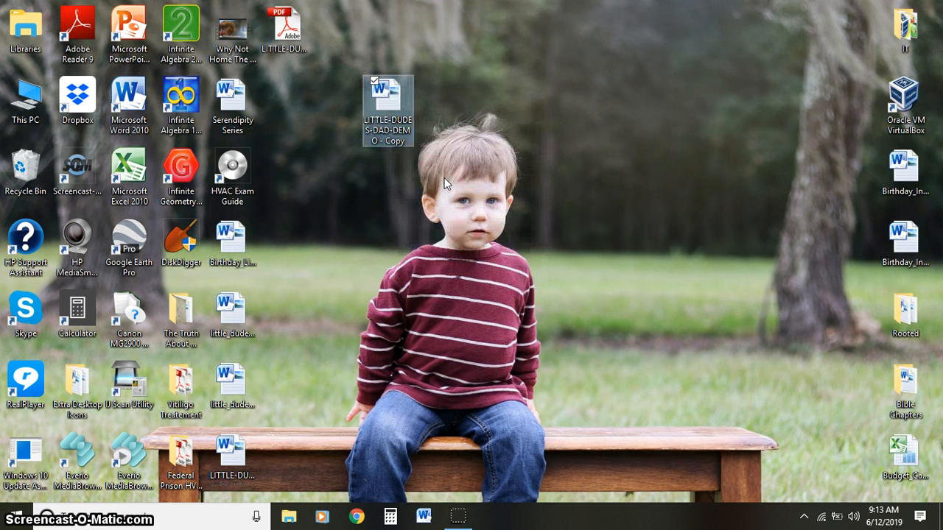
- Rename the duplicated Word document as DADS-LITTLE-DUDE-DEMO
left_click(396, 139)
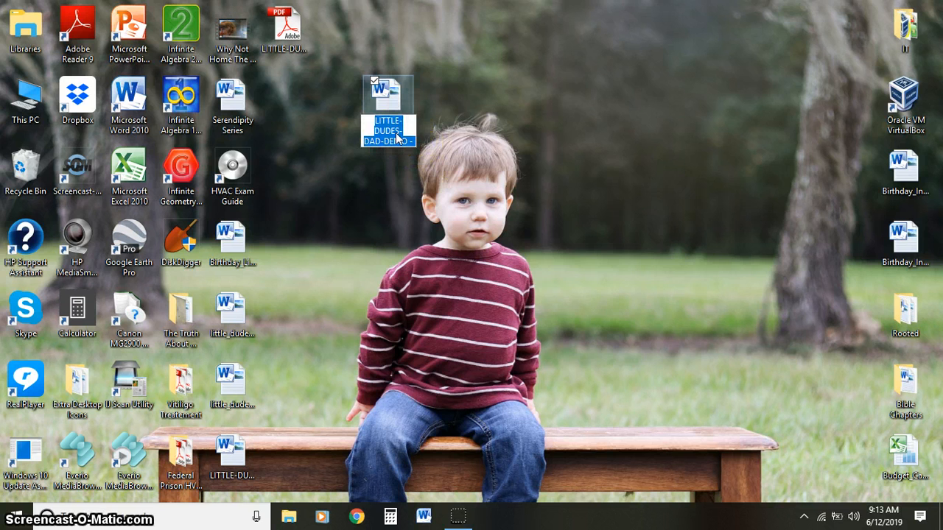
type("DADS")
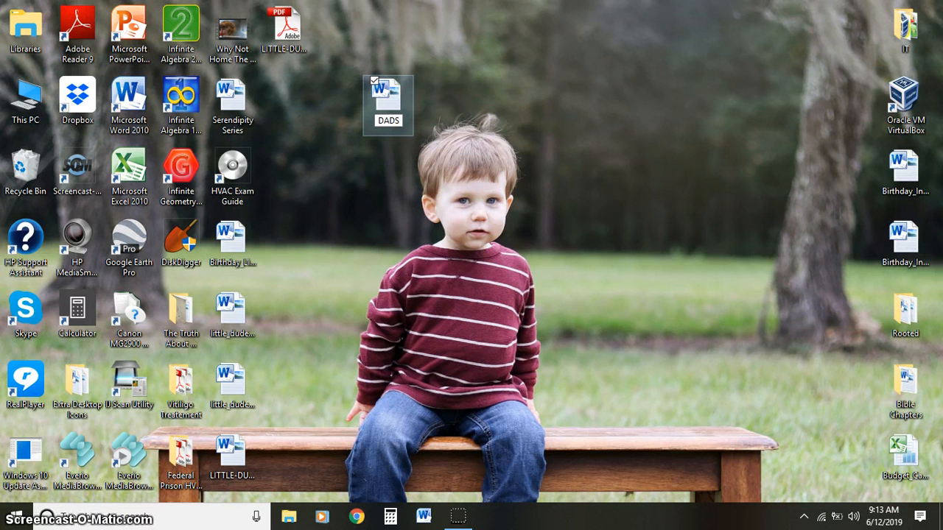
type("-LITTLE-")
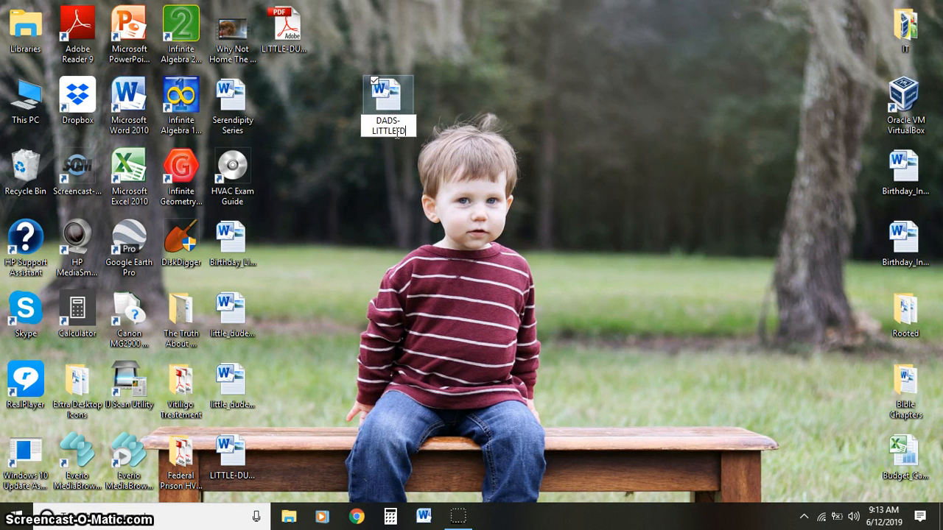
type("DUDE-DEMO")
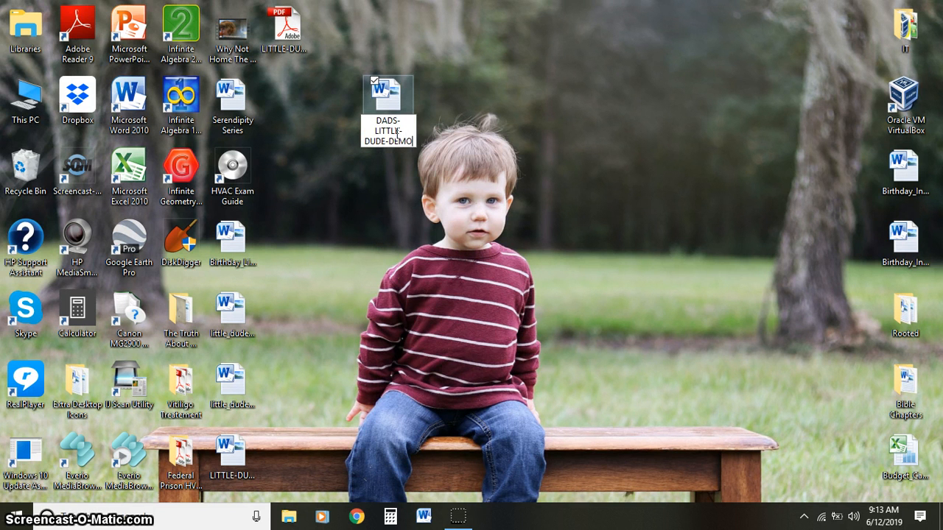
key("Return")
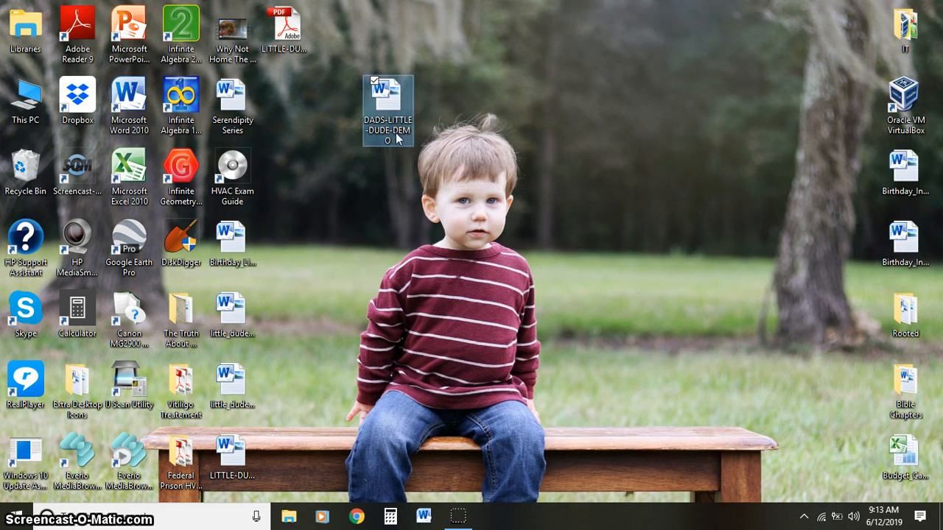
- Open the DADS-LITTLE-DUDE-DEMO document in Word and replace the LITTLE text in the first WordArt line with DAD'S
double_click(396, 134)
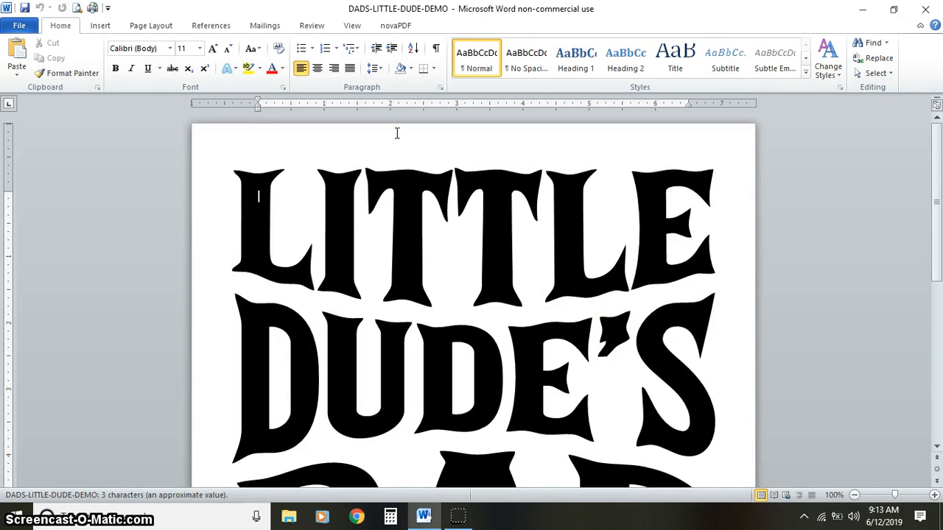
left_click(431, 219)
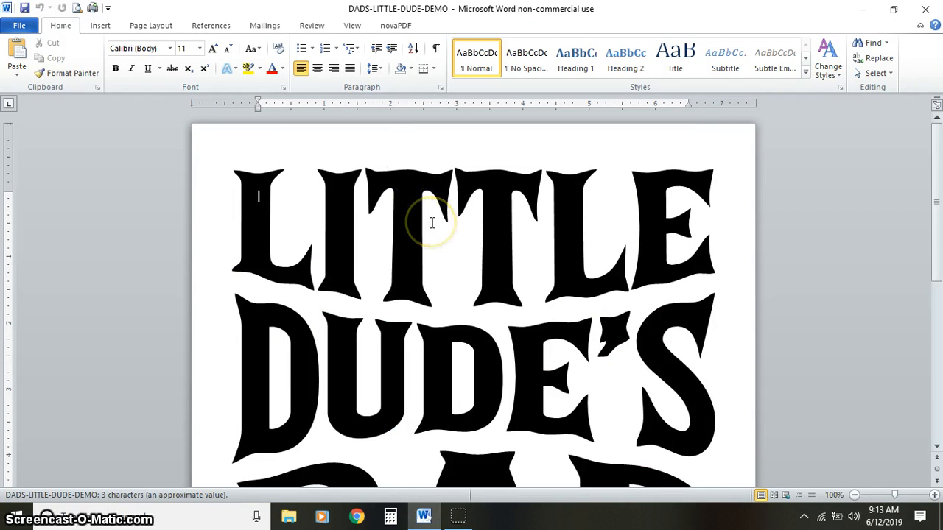
left_click(431, 222)
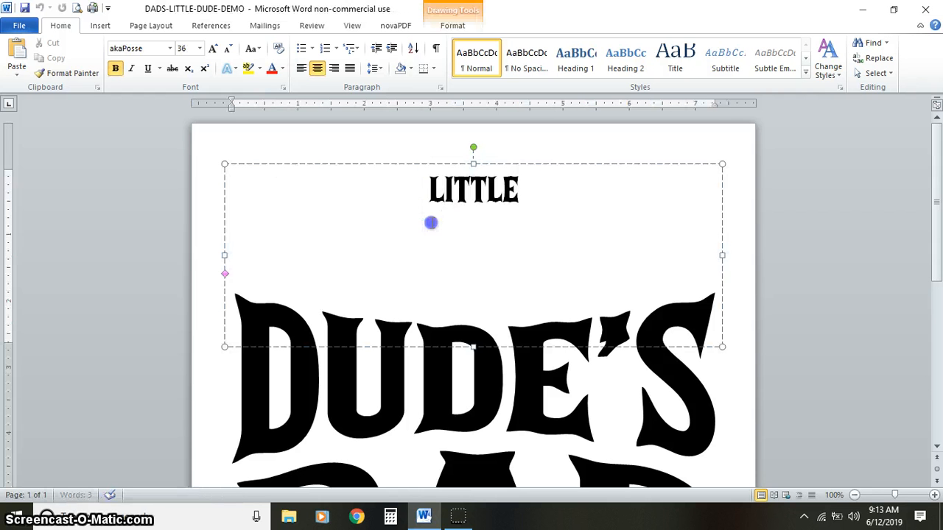
key("ctrl+a")
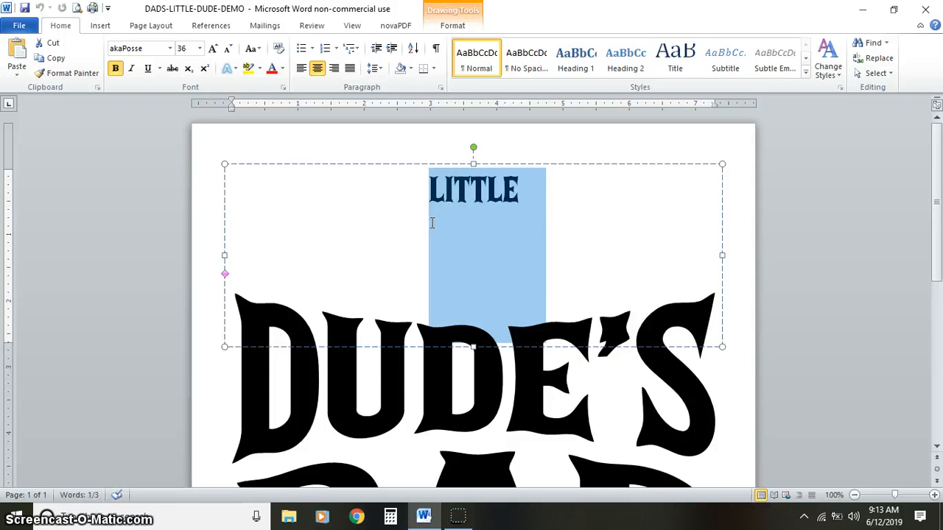
type("DAD")
type("'S")
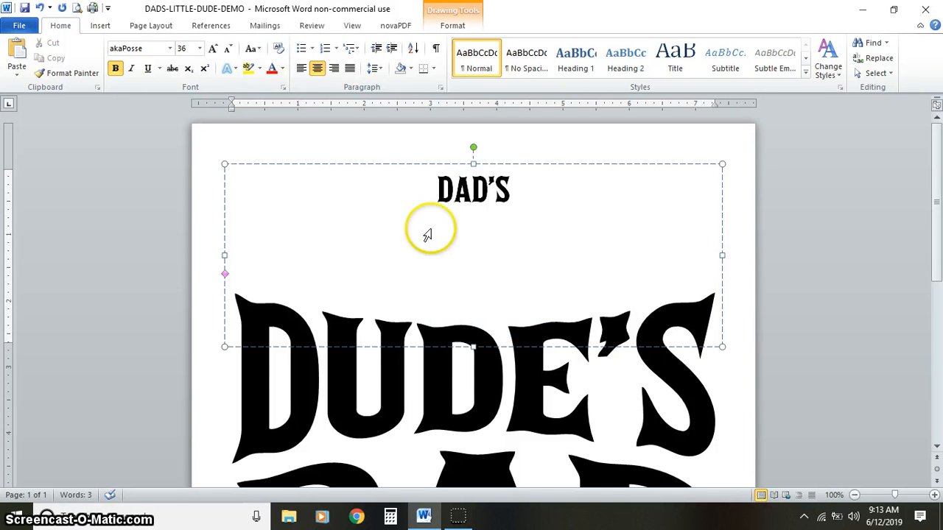
- Replace the DUDE'S text in the middle WordArt line with LITTLE
left_click(472, 374)
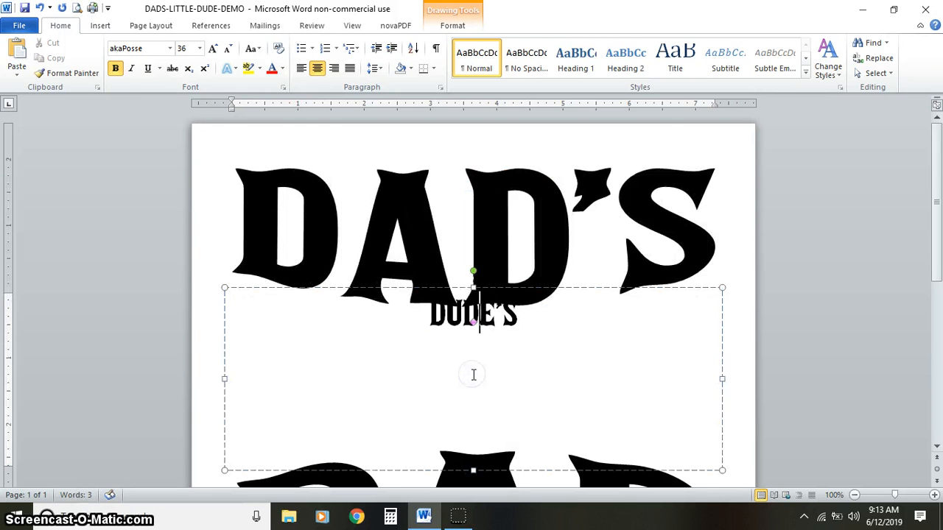
key("ctrl+a")
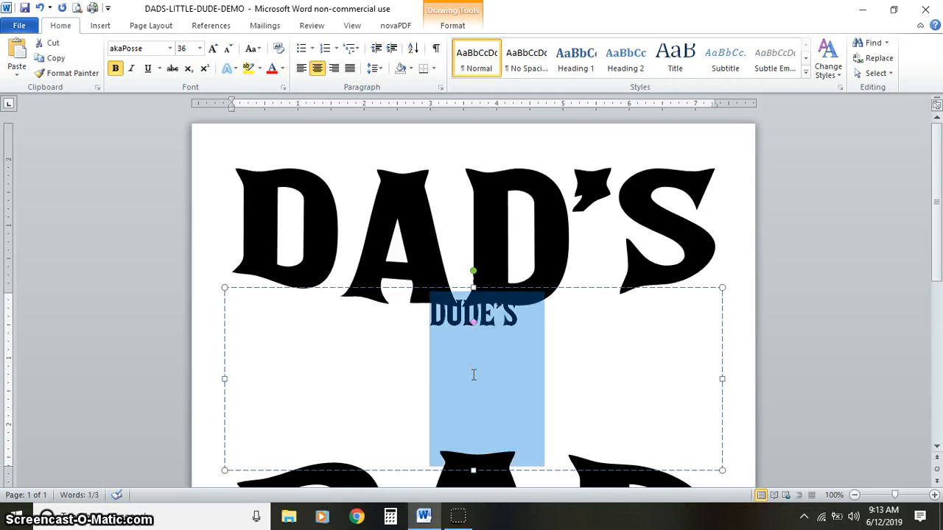
type("LITTLE")
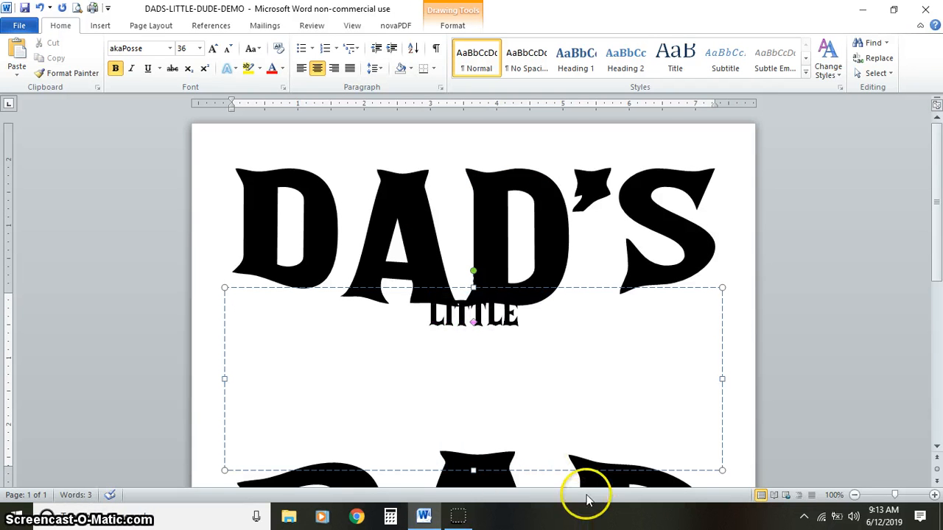
- Replace the DAD text in the third WordArt line with DUDE
left_click(600, 483)
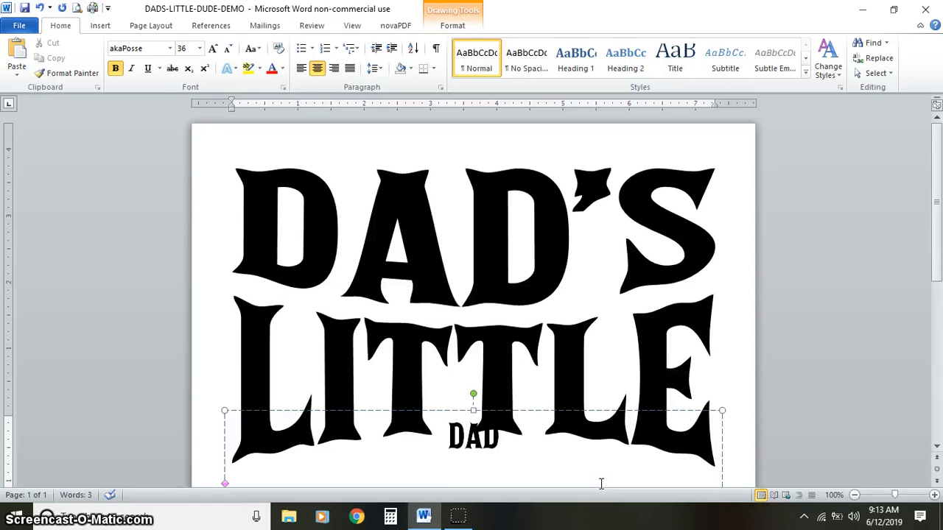
key("ctrl+a")
type("DUDE")
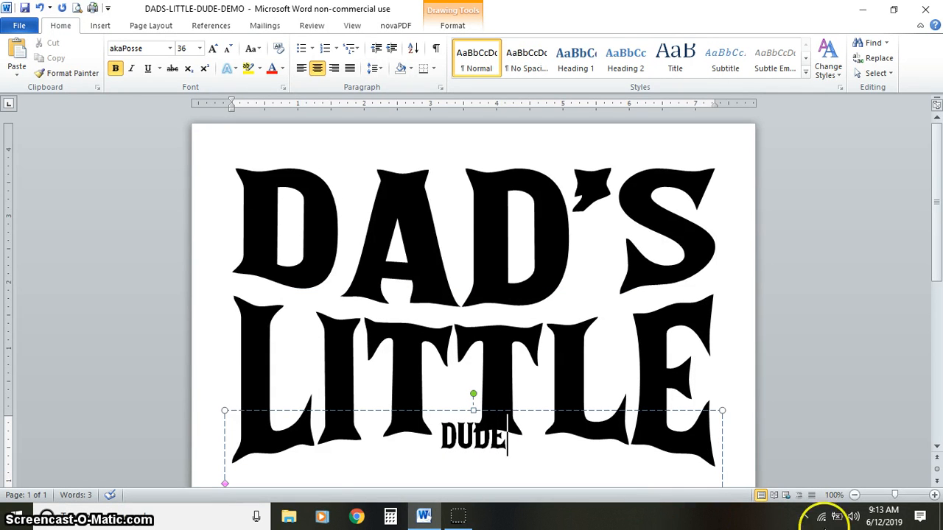
left_click(736, 447)
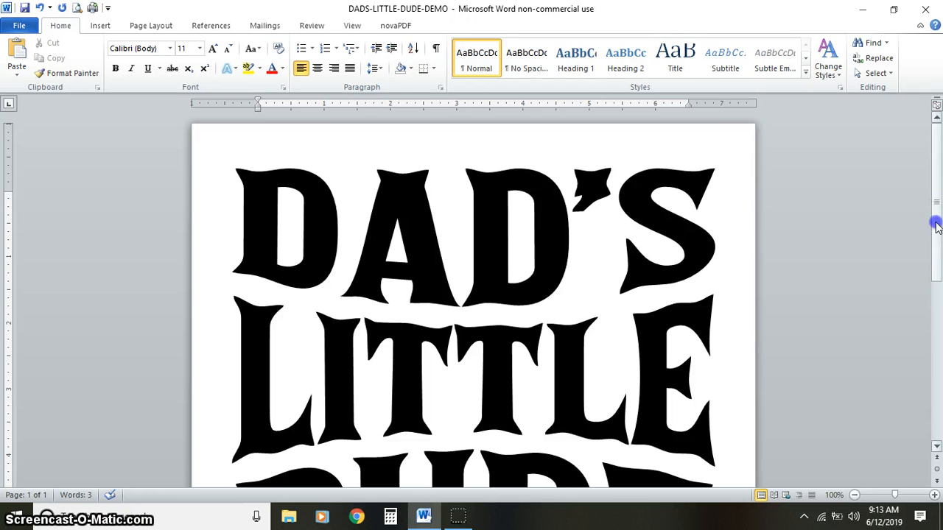
- Paste a full-screen capture of the three-line DAD'S LITTLE DUDE design, taken with the ribbon minimized, into a new blank document
mouse_move(936, 254)
left_mouse_down()
mouse_move(937, 297)
mouse_move(937, 231)
mouse_move(937, 246)
left_mouse_up()
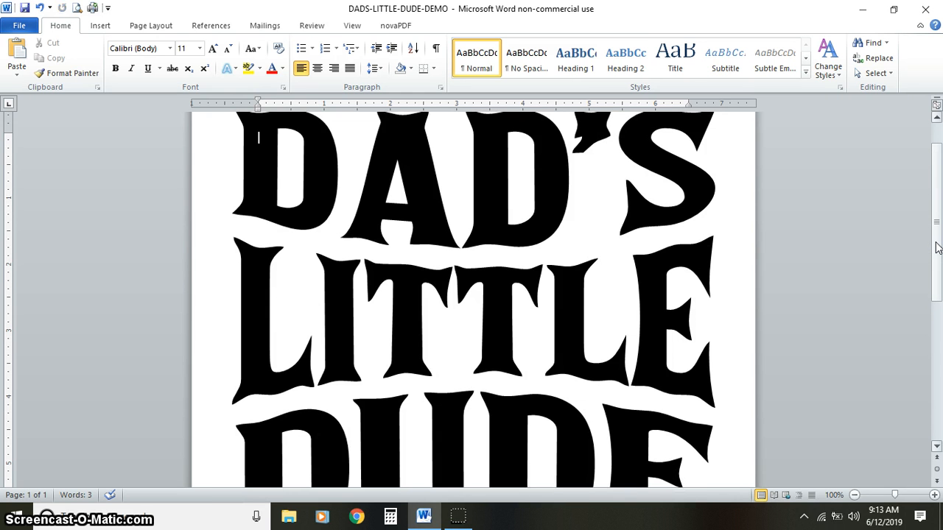
left_click(935, 430)
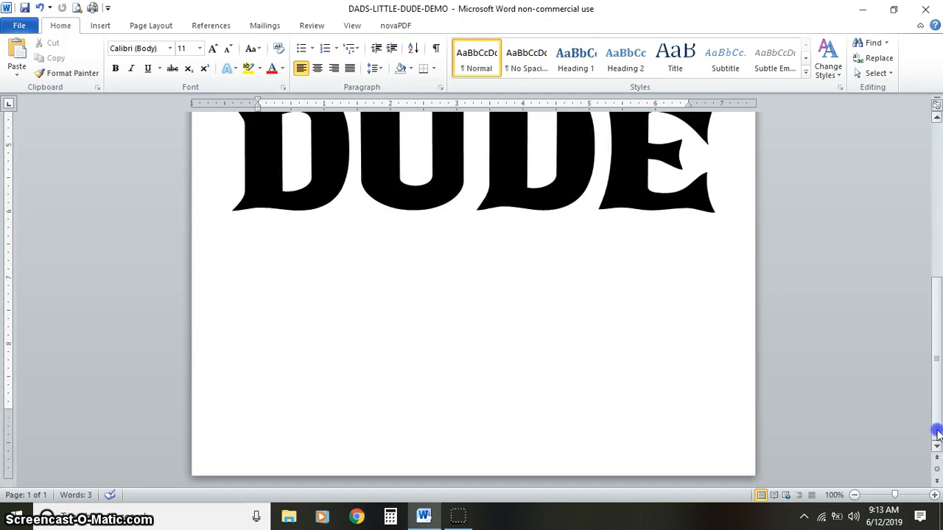
double_click(519, 373)
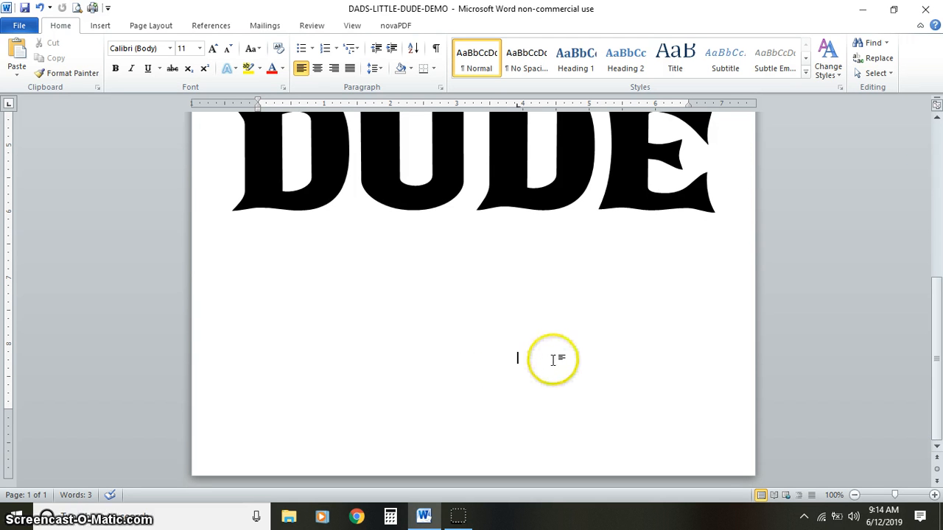
left_click(936, 158)
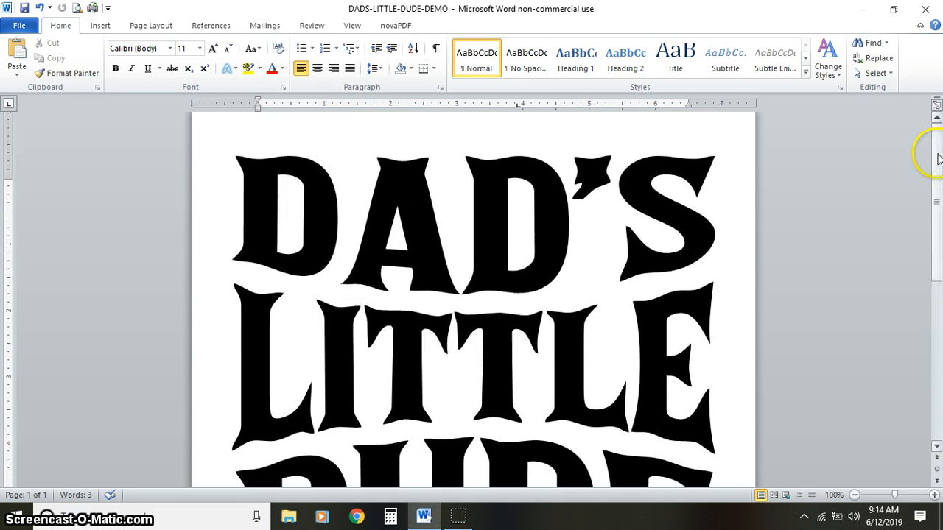
left_click(920, 26)
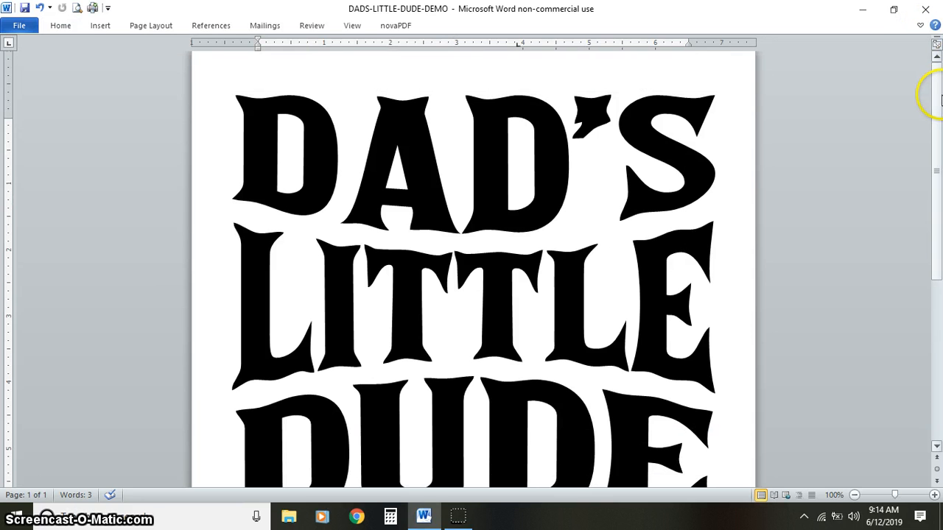
left_click_drag(937, 95, 937, 109)
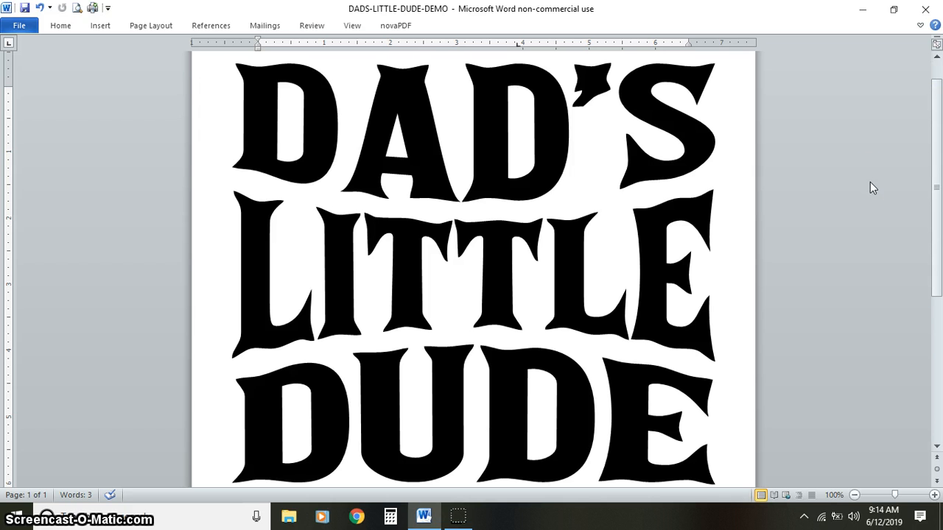
key("ctrl+n")
key("ctrl+v")
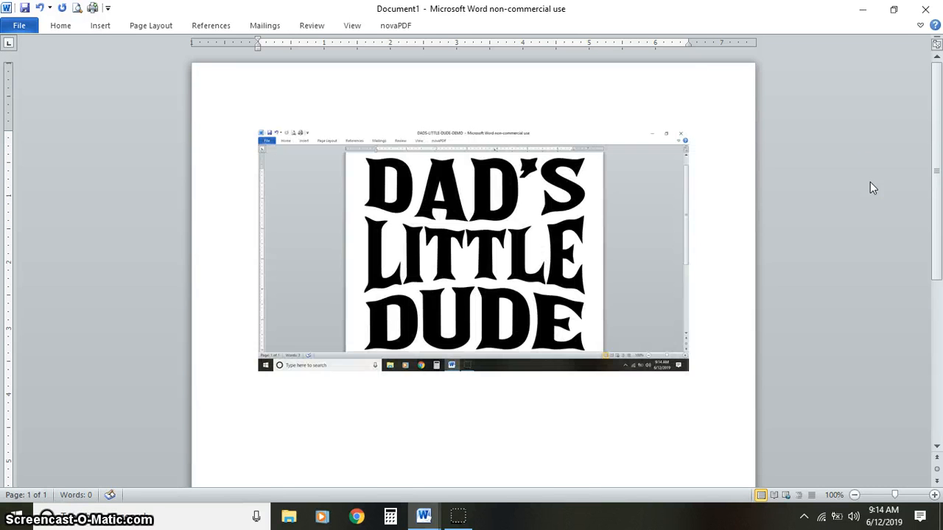
- Crop the pasted screenshot tightly around the DAD'S LITTLE DUDE lettering, to about 3.41" wide and 2.96" high
left_click(698, 218)
left_click(536, 234)
left_click(460, 25)
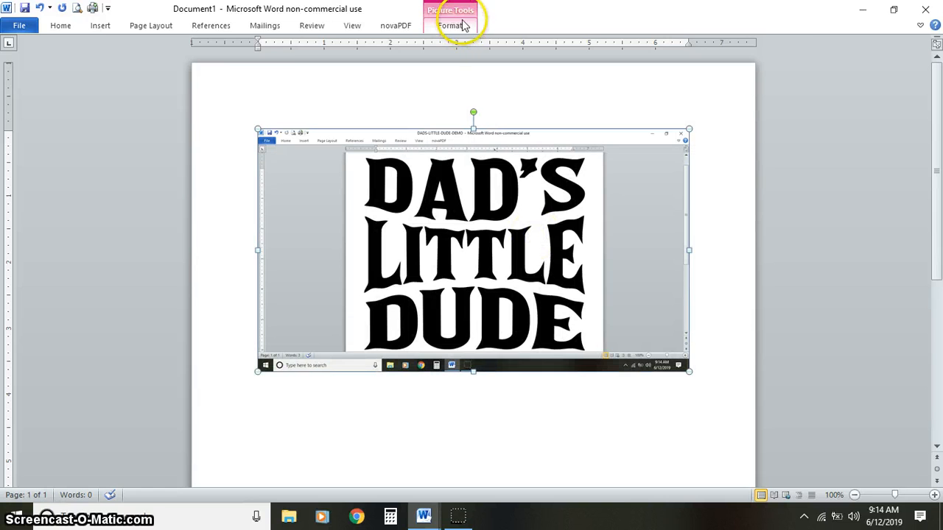
left_click(461, 25)
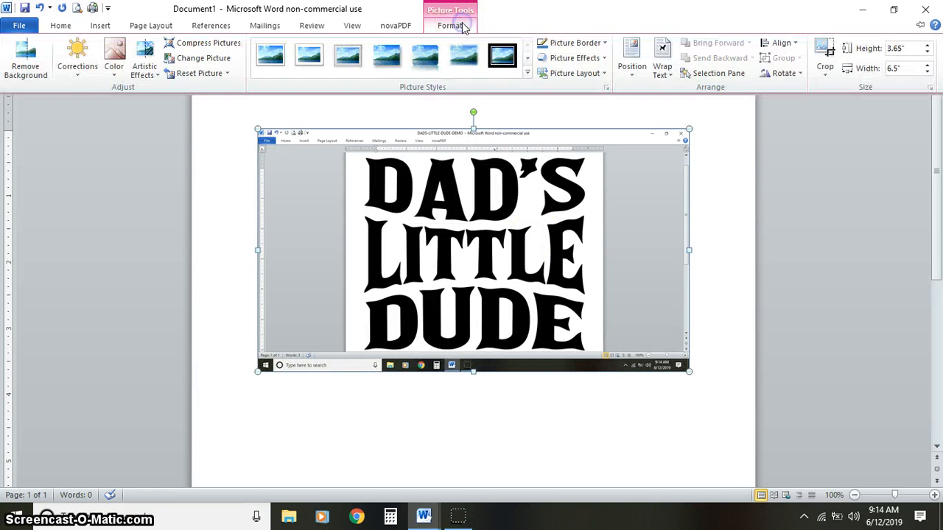
left_click(830, 48)
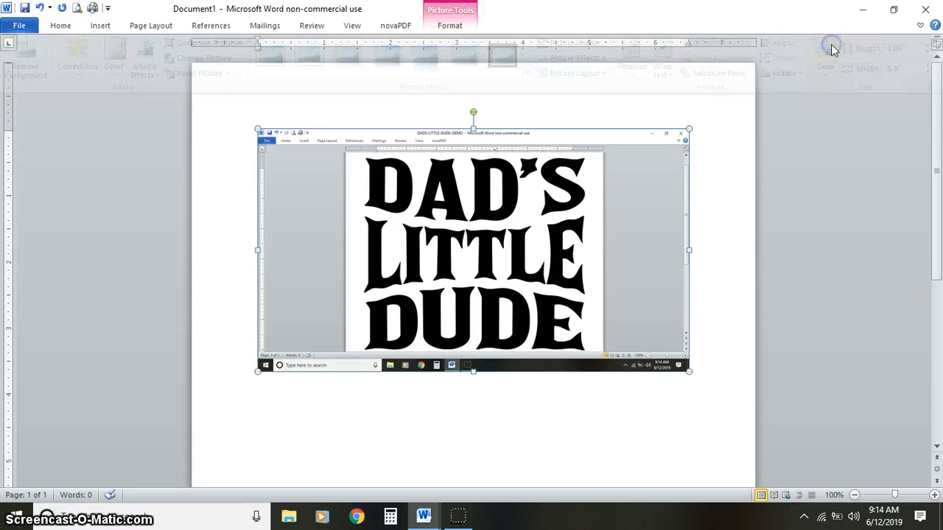
left_click(921, 26)
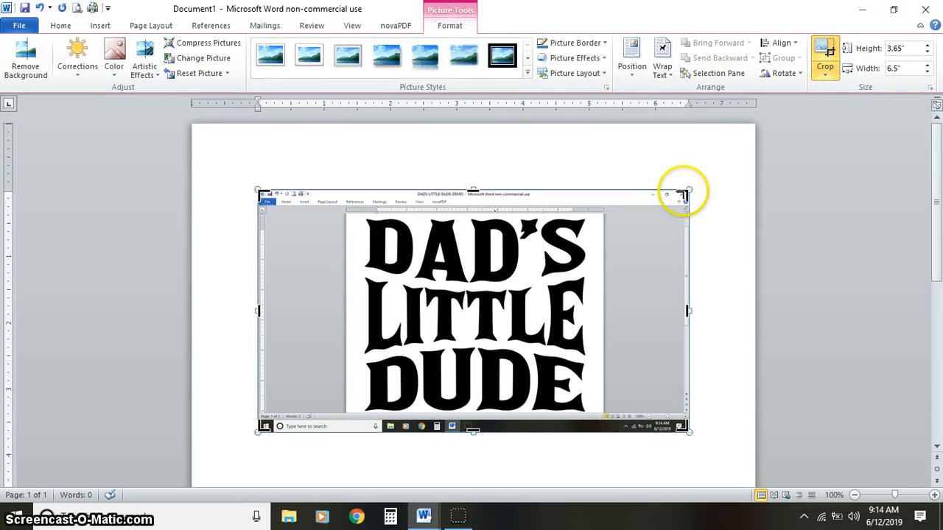
left_click_drag(685, 194, 588, 215)
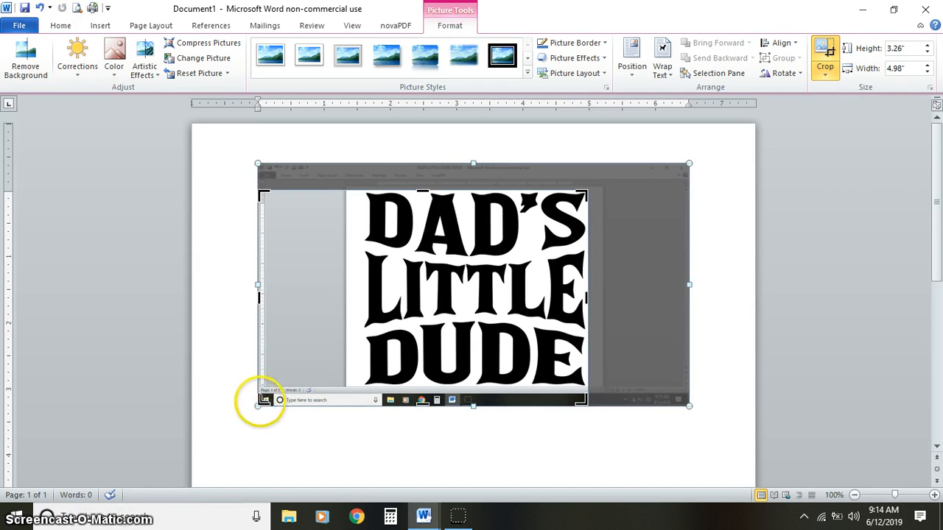
left_click_drag(262, 401, 362, 386)
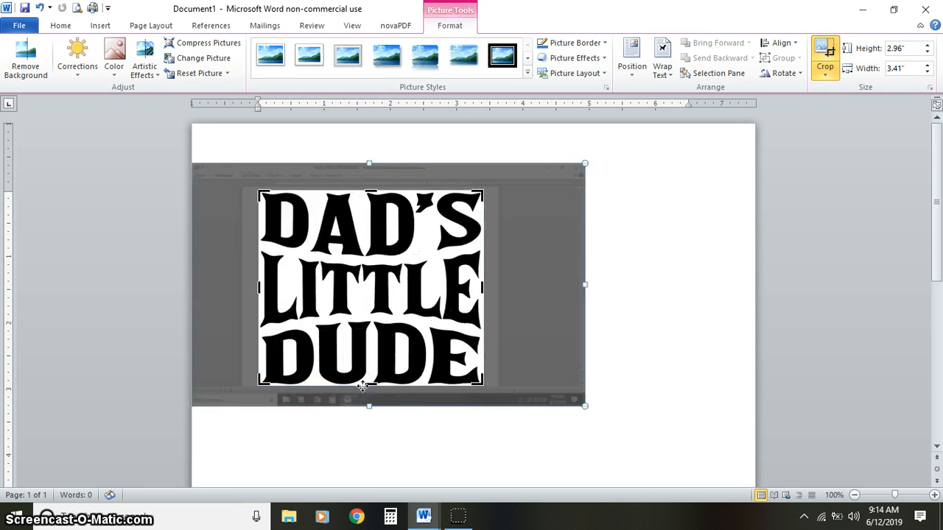
left_click(833, 47)
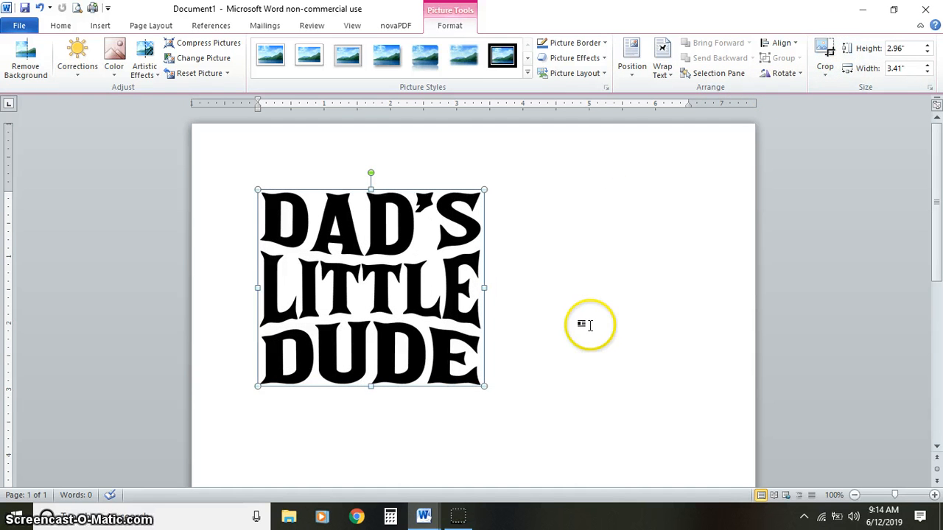
- Apply the Narrow margin preset, 0.5" on all sides, to the new document
left_click(145, 28)
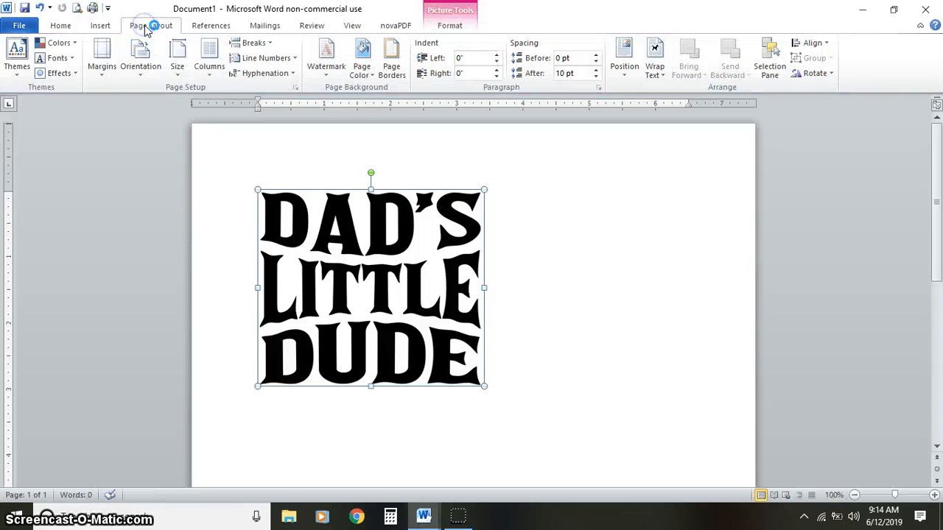
left_click(104, 67)
left_click(143, 188)
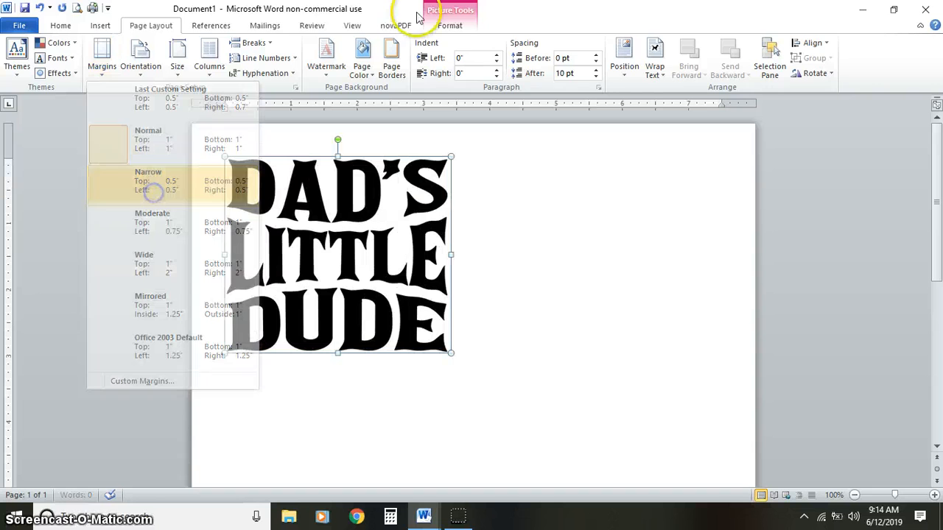
- Set the cropped picture's width to 7.5" and check the enlarged design on the page
left_click(458, 25)
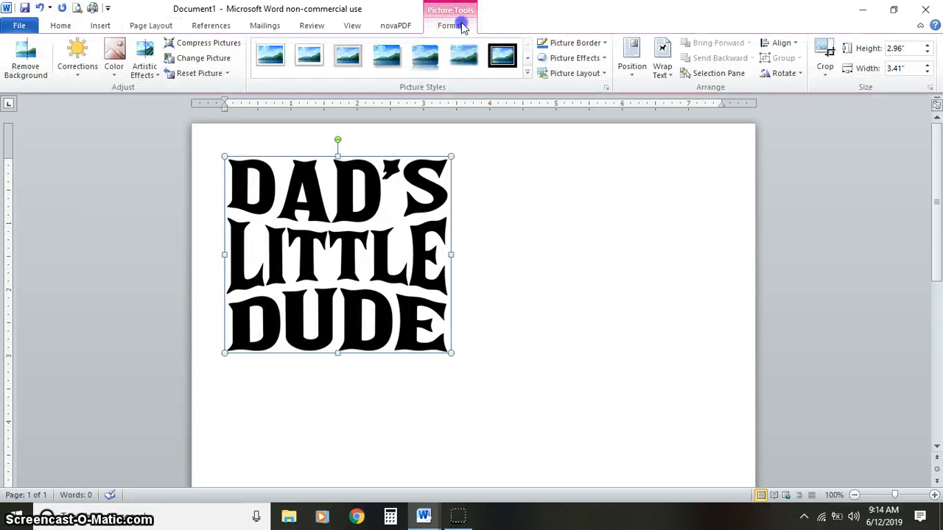
left_click(825, 53)
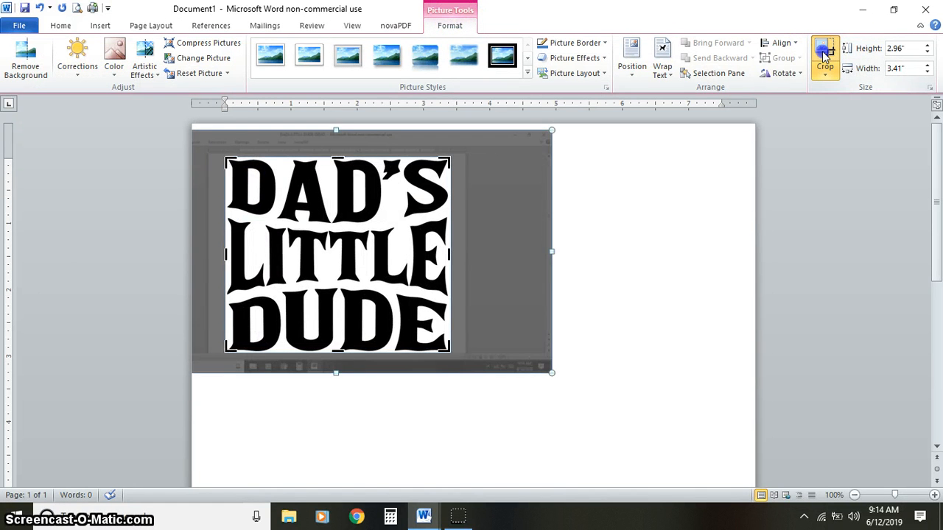
left_click(825, 53)
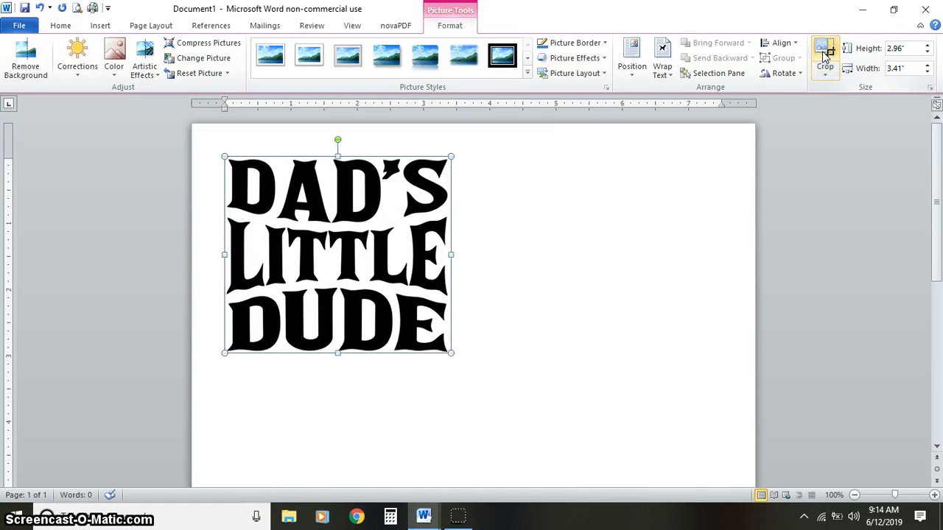
left_click(911, 69)
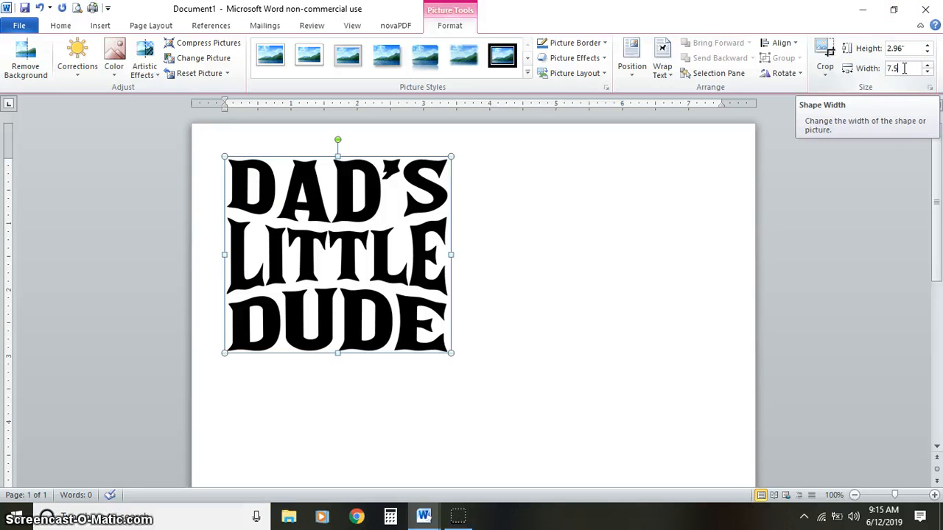
key("Return")
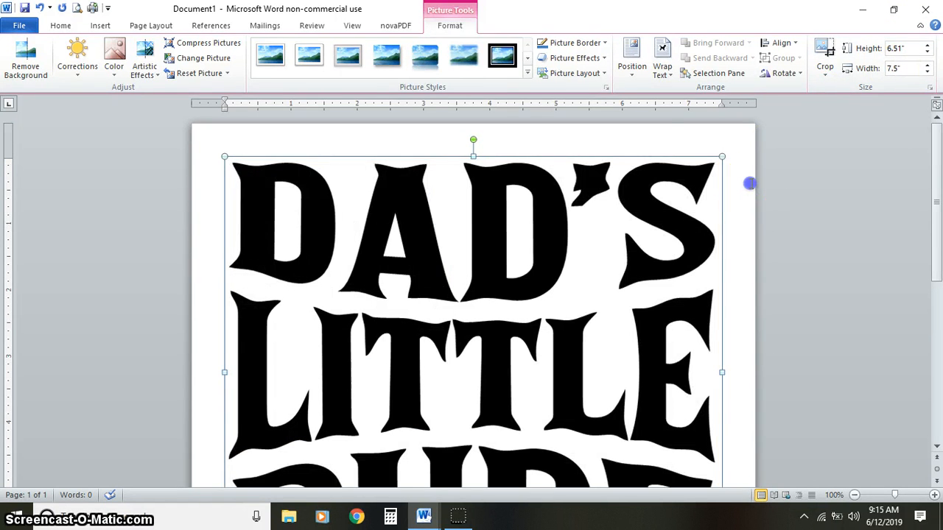
scroll(749, 184, "down", 3)
left_click(749, 184)
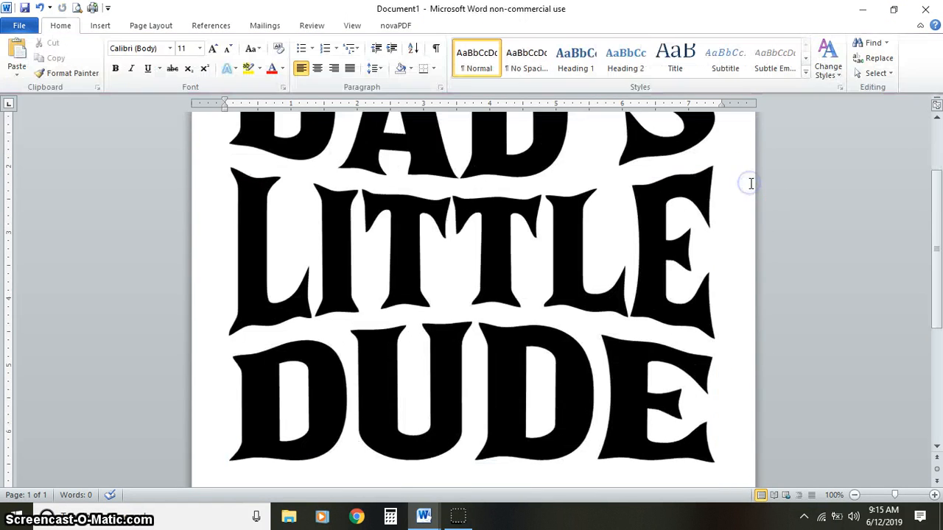
left_click(937, 156)
left_click(525, 114)
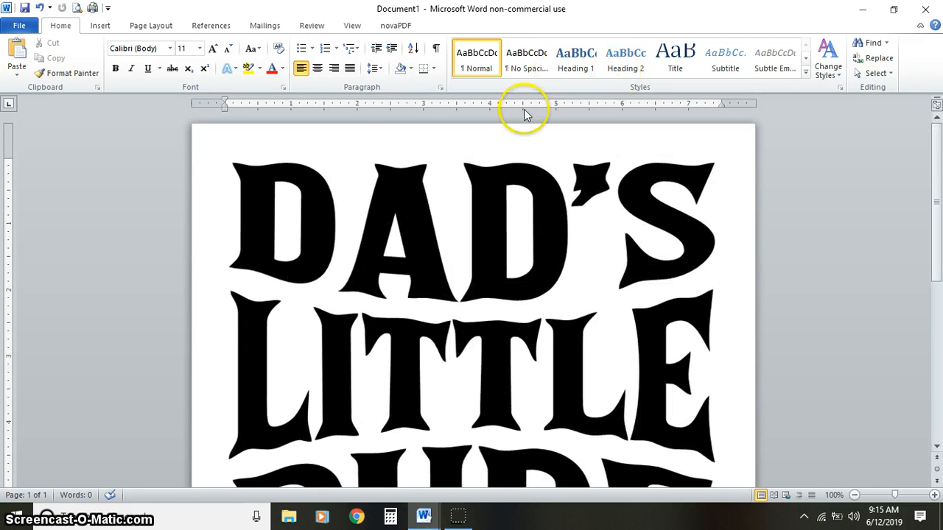
- Start saving the new document under a new file with PDF as the file type
left_click(22, 25)
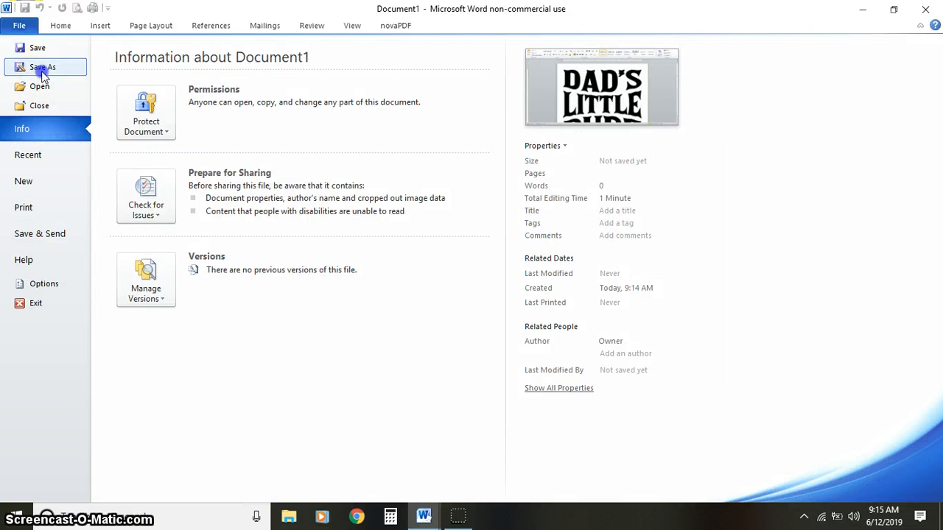
key("Escape")
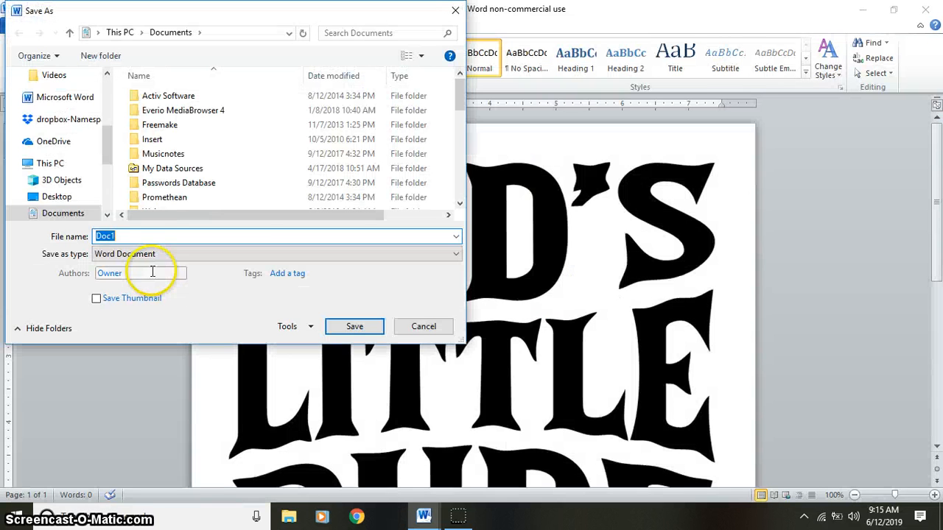
left_click(145, 254)
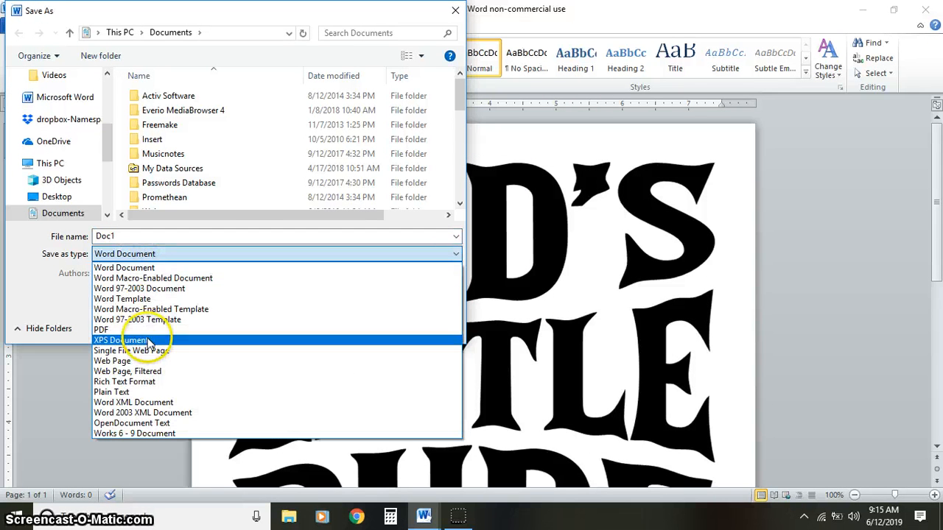
left_click(147, 333)
double_click(155, 236)
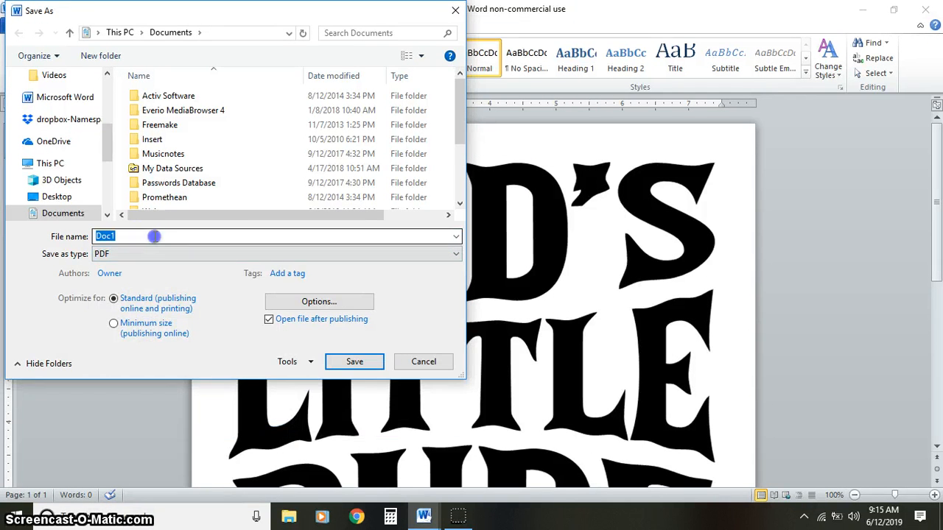
type("DAD")
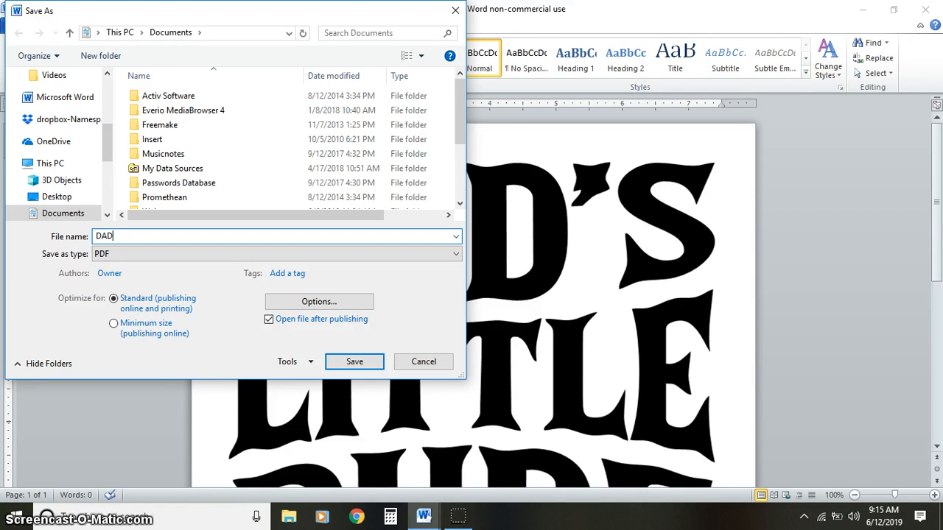
key("BackSpace")
key("BackSpace")
key("BackSpace")
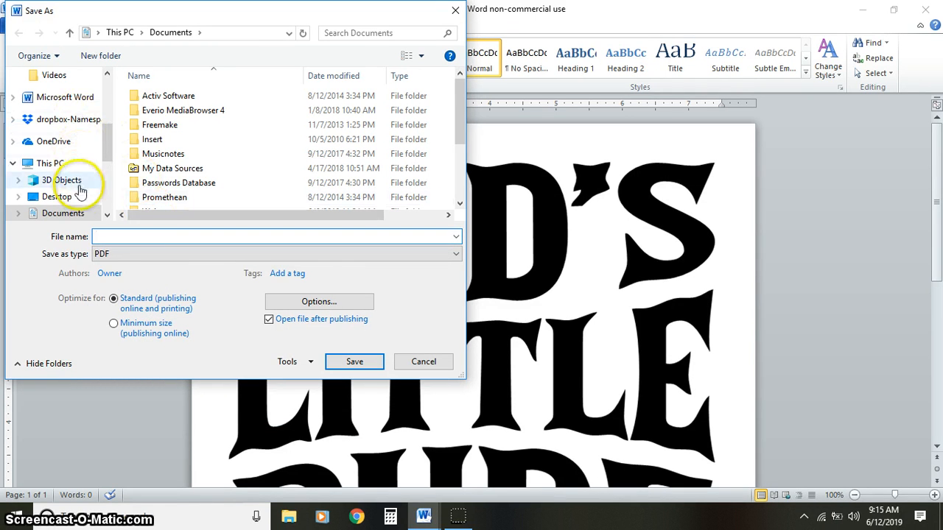
- Save the document as a PDF named DADS-LITTLE-DUDE-DEMO on the Desktop
left_click(56, 197)
left_click(110, 237)
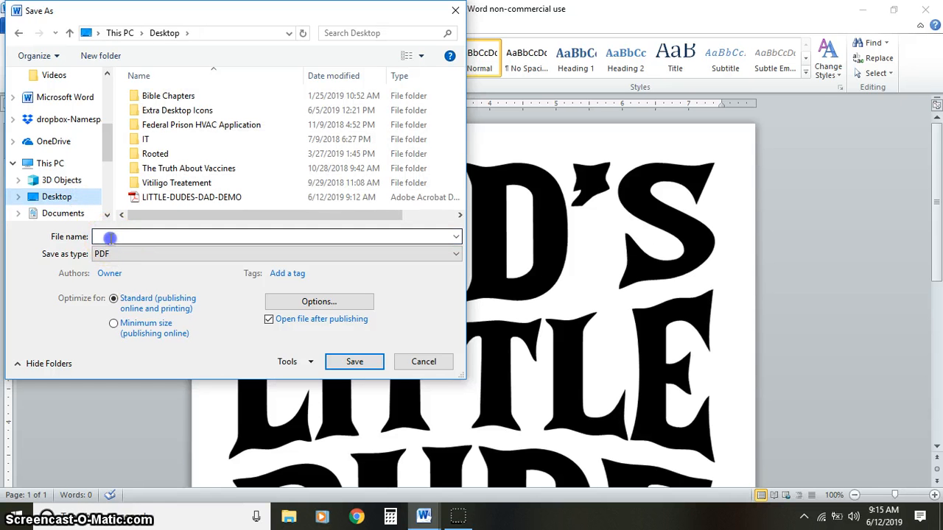
type("DA")
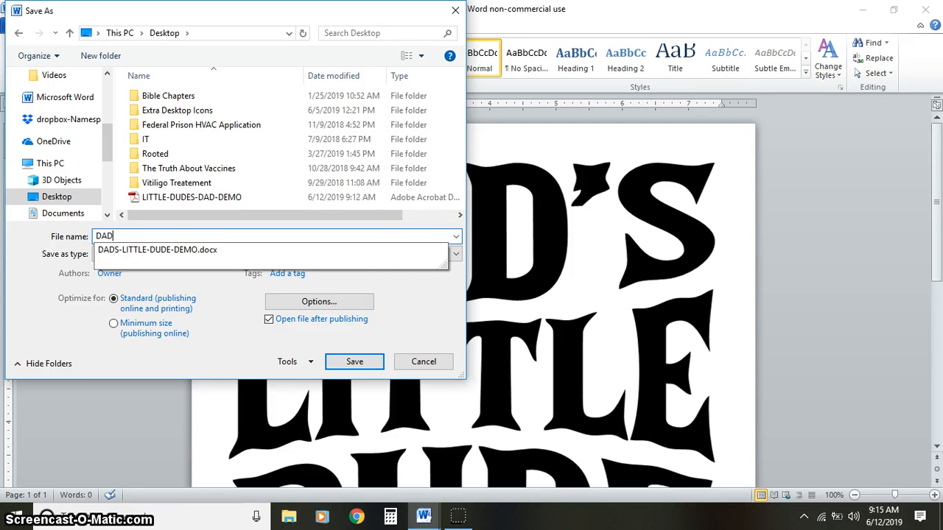
type("D")
key("Down")
key("BackSpace")
key("BackSpace")
key("BackSpace")
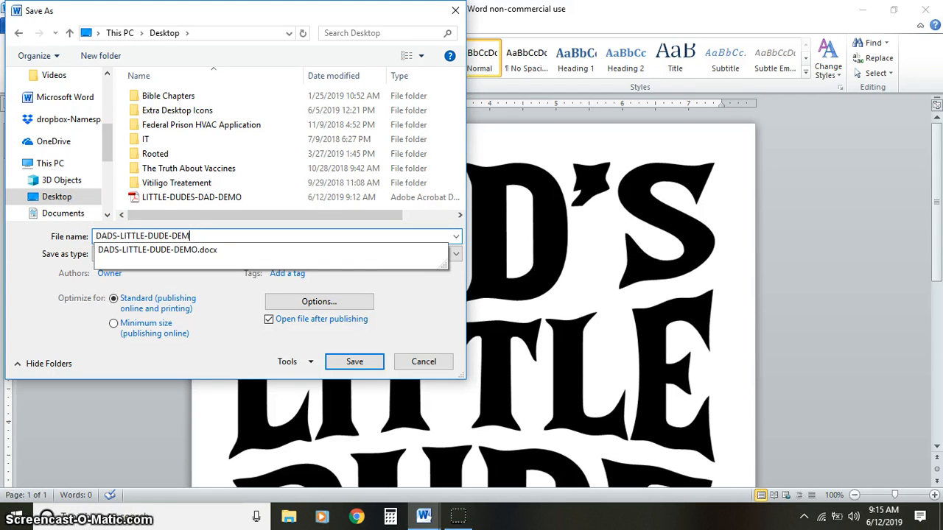
key("Tab")
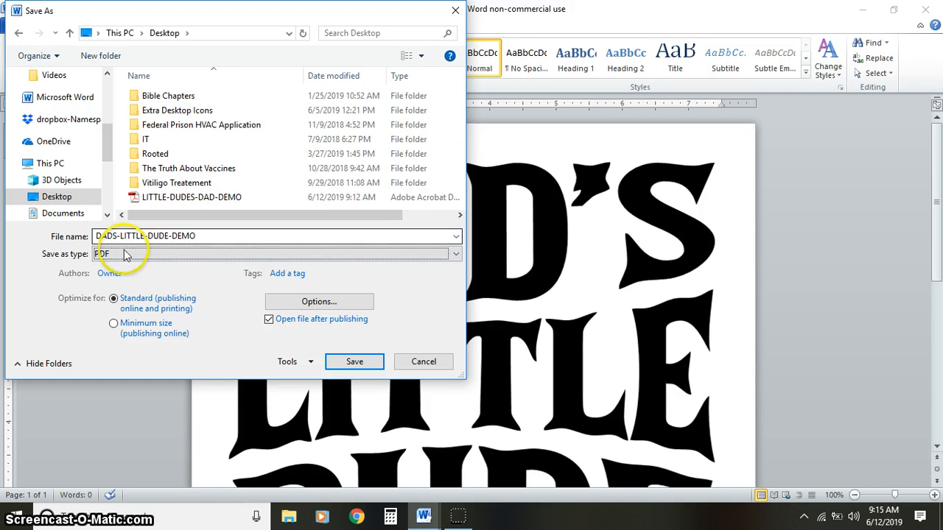
left_click(352, 364)
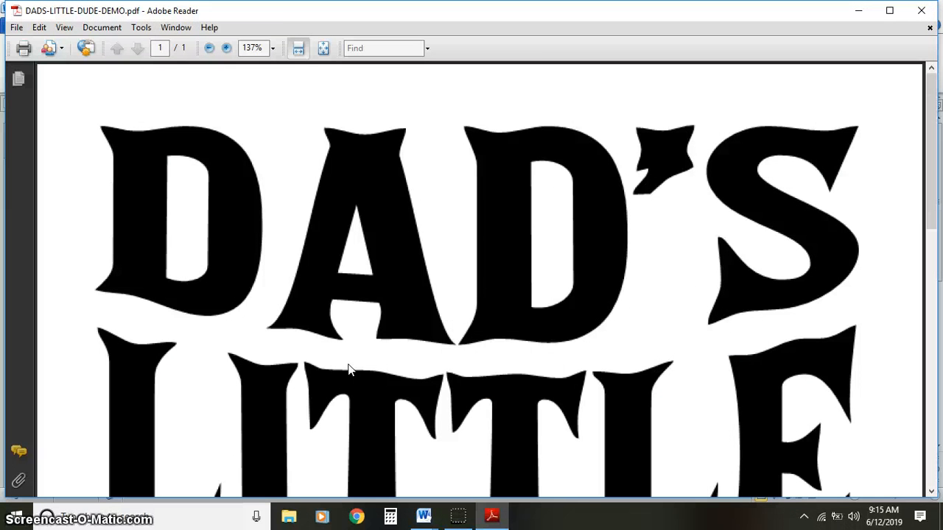
- Close the PDF preview, discard the unsaved picture document, and close DADS-LITTLE-DUDE-DEMO with its changes saved
left_click(932, 13)
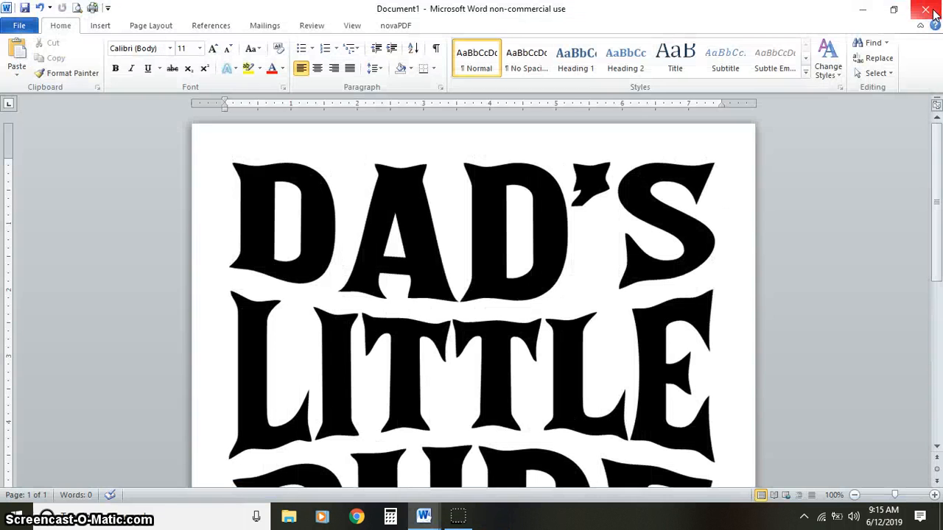
left_click(931, 13)
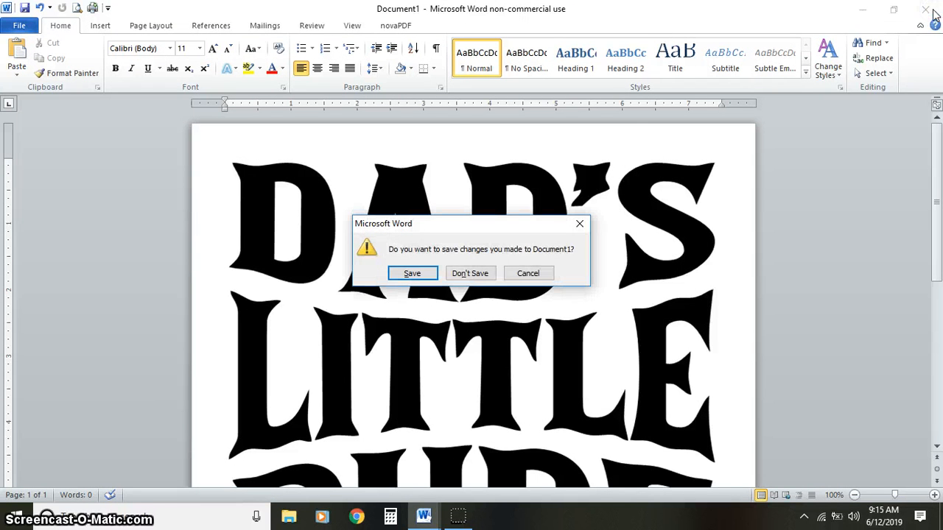
left_click(463, 274)
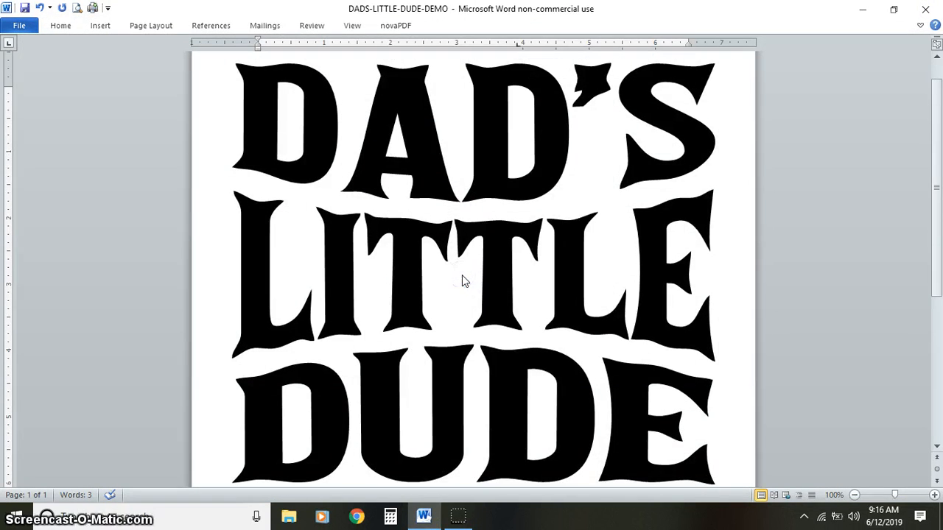
left_click(929, 10)
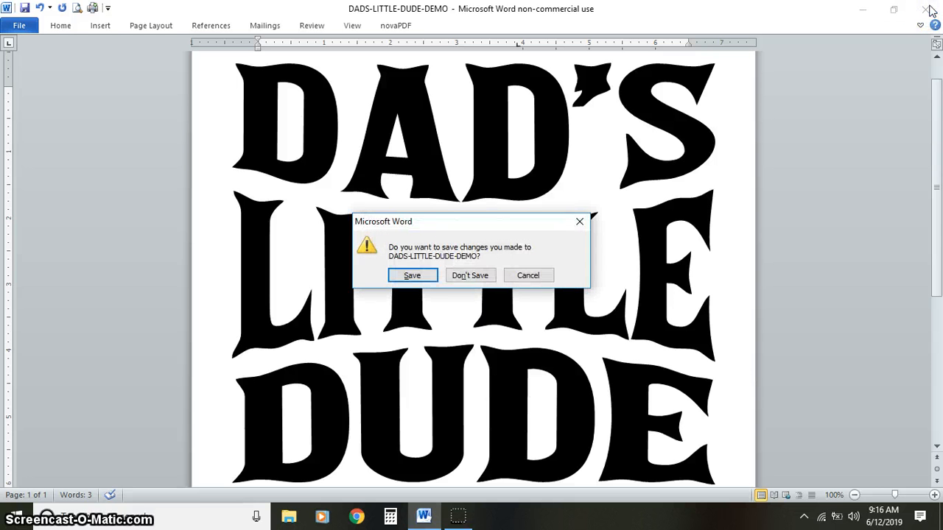
left_click(411, 275)
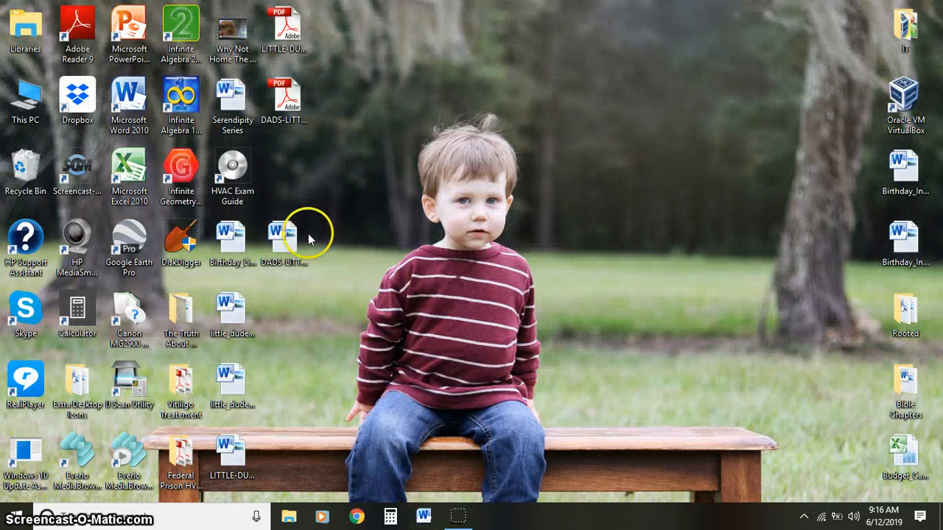
- Group the LITTLE-DUDES-DAD-DEMO and DADS-LITTLE-DUDE-DEMO files on the desktop, with each Word document above its PDF
left_click_drag(282, 231, 383, 28)
left_click_drag(286, 94, 383, 96)
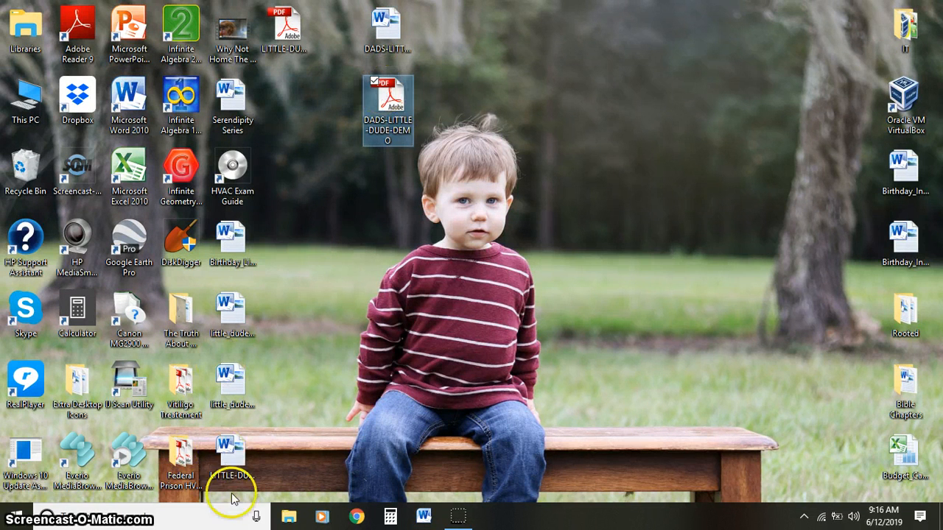
left_click(231, 459)
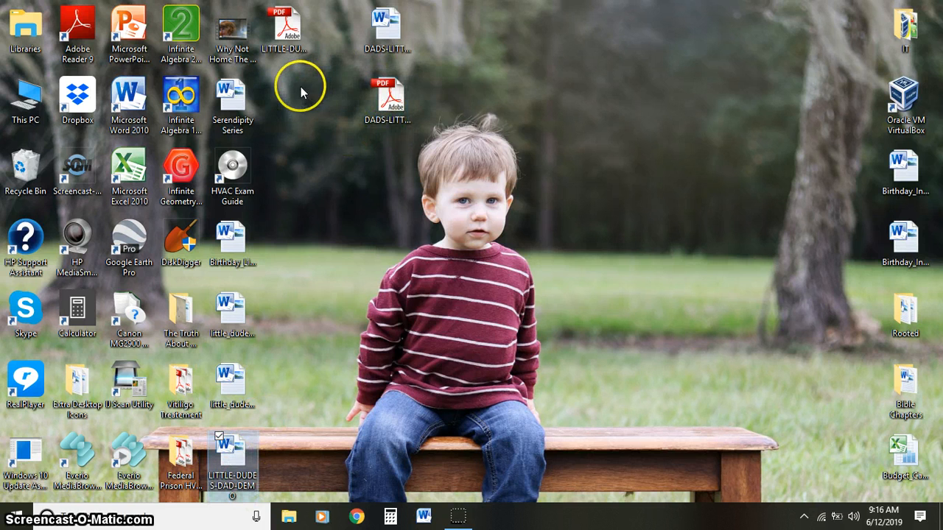
right_click(232, 467)
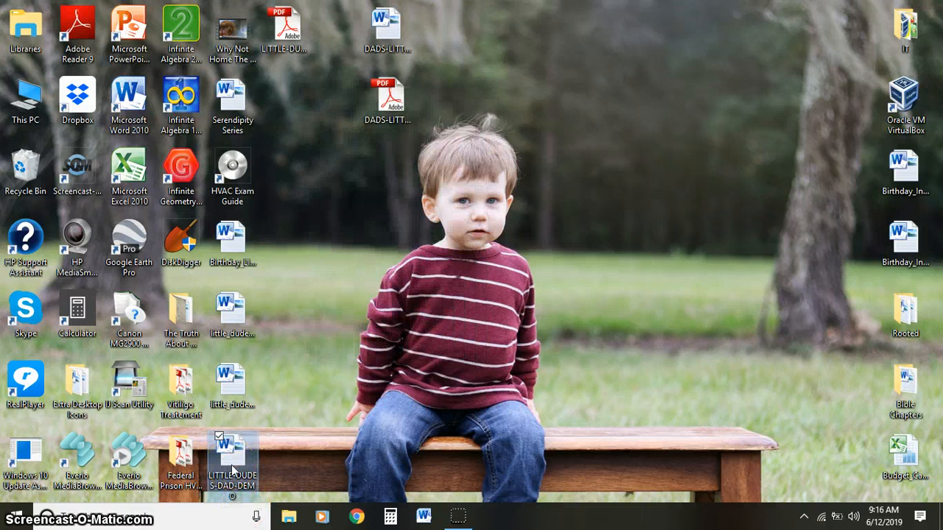
left_click_drag(231, 464, 343, 98)
left_click(295, 31)
left_click(441, 193)
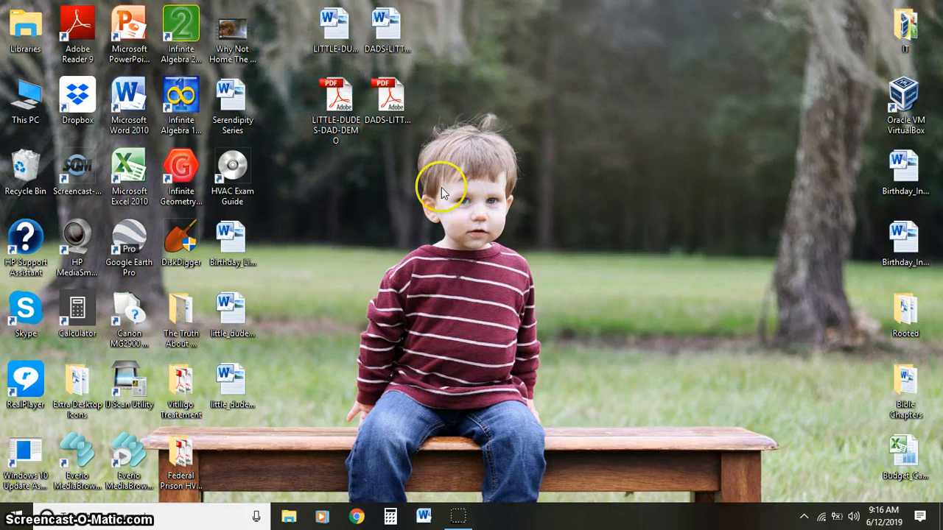
left_click(384, 19)
right_click(384, 20)
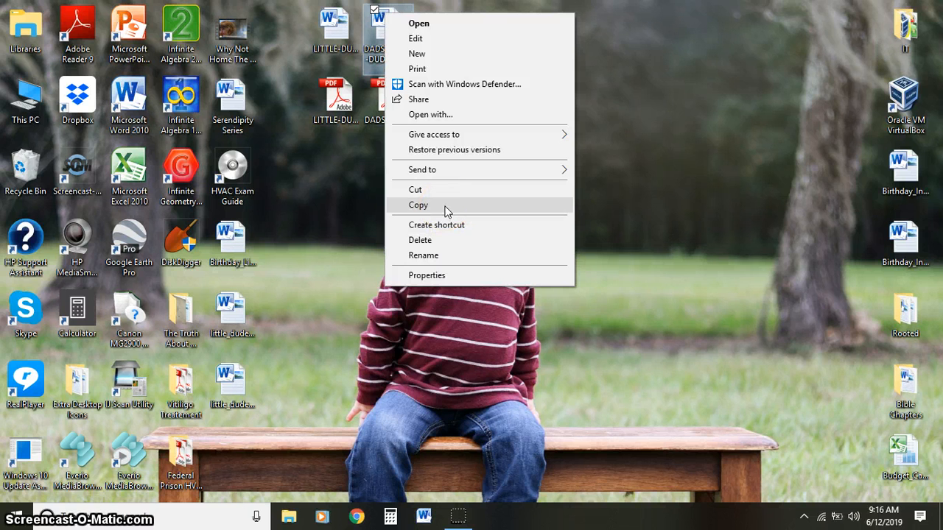
left_click(329, 199)
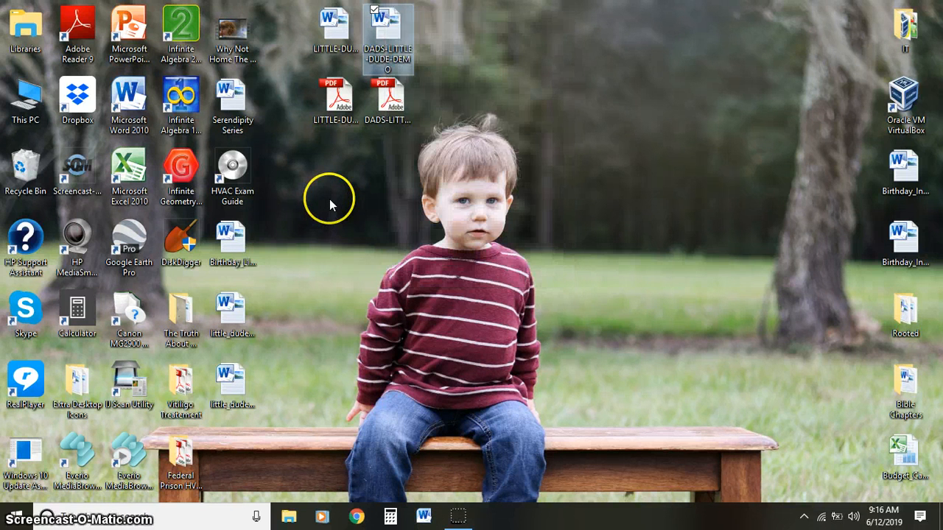
- Duplicate the LITTLE-DUDES-DAD-DEMO Word document on the desktop beside the grouped files
left_click(341, 46)
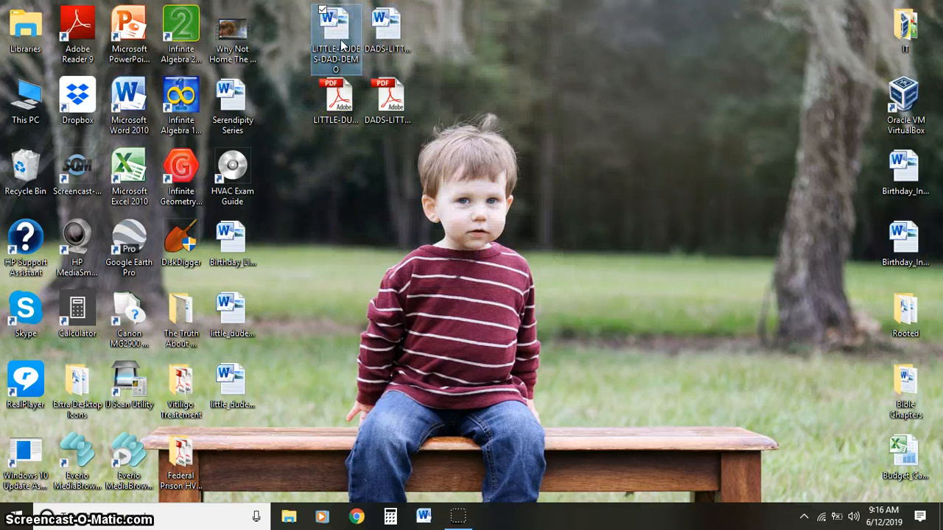
right_click(340, 43)
left_click(406, 233)
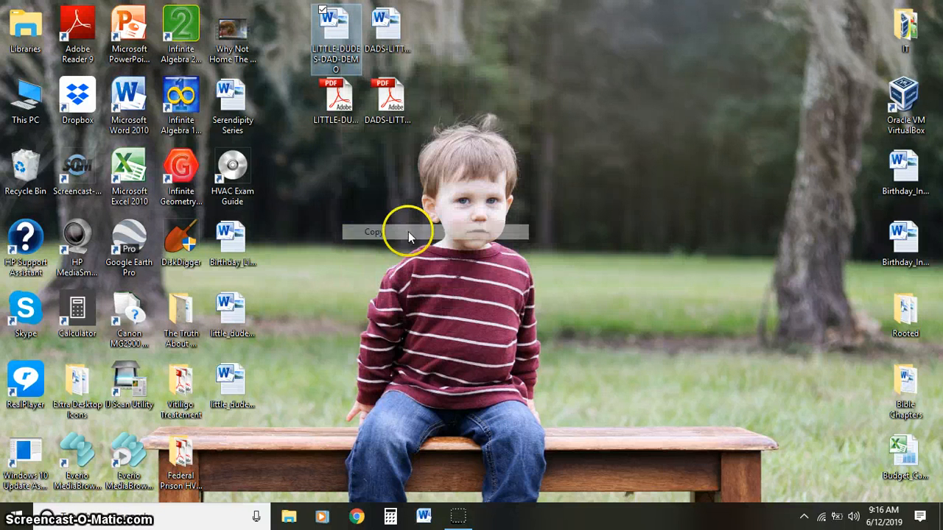
left_click(463, 40)
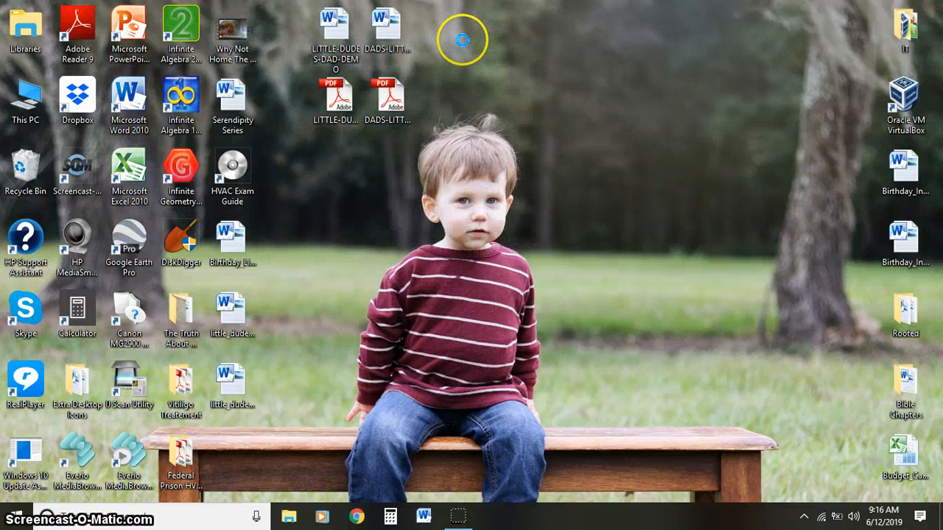
right_click(462, 40)
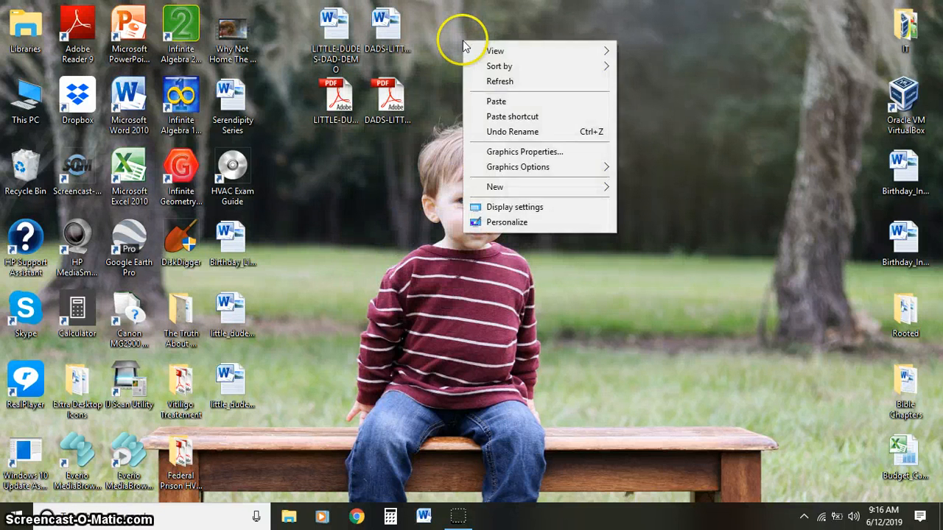
left_click(516, 96)
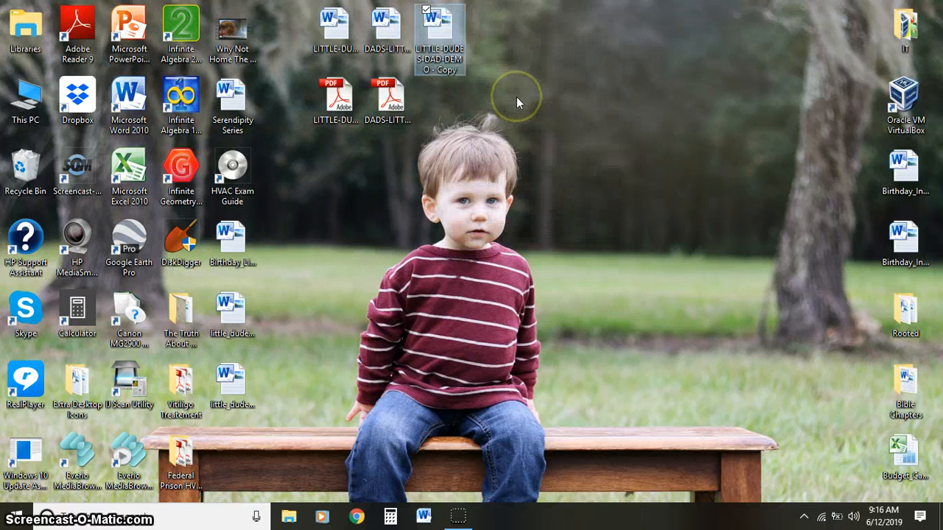
- Rename the copied Word document as LITTLE-DUDES-MAMA-DEMO
left_click(444, 59)
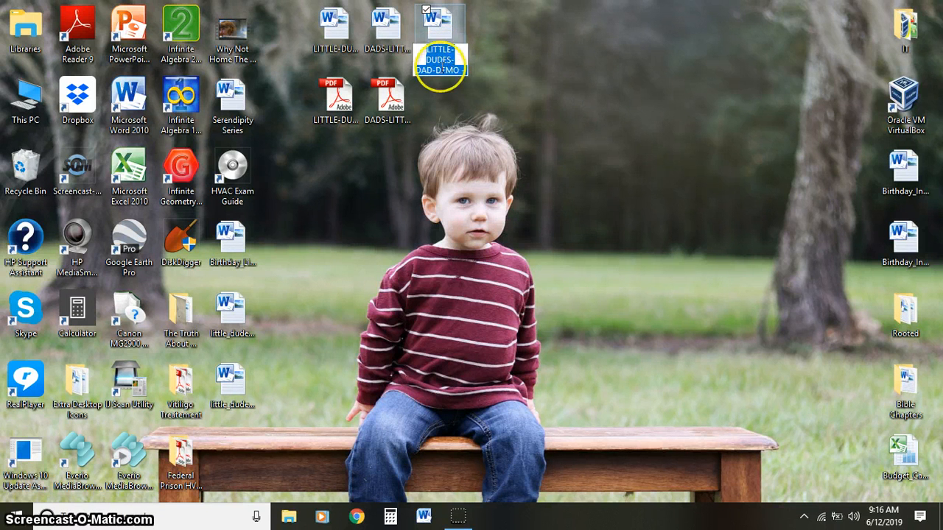
double_click(425, 70)
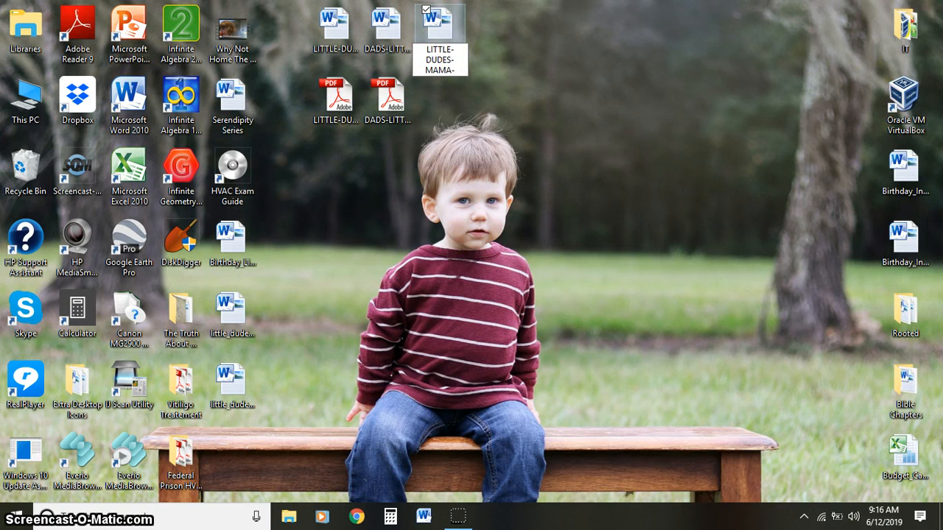
key("BackSpace")
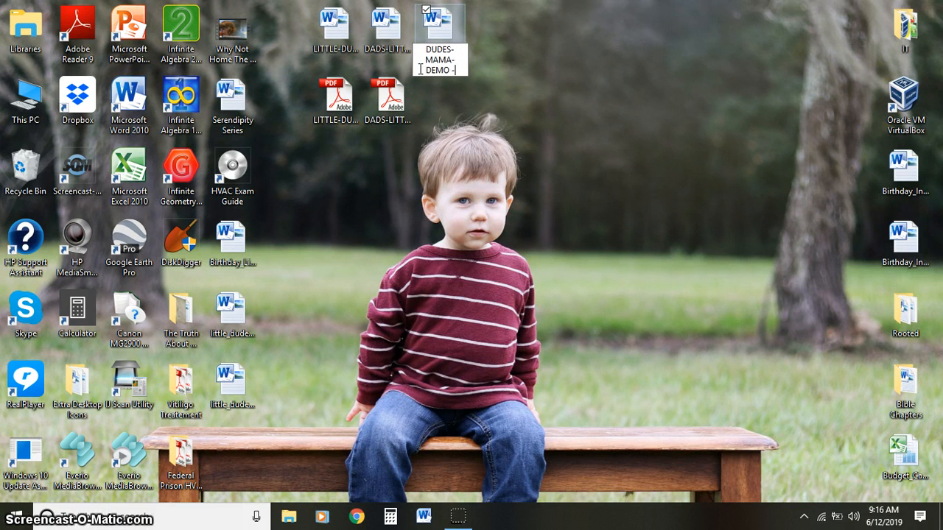
key("Return")
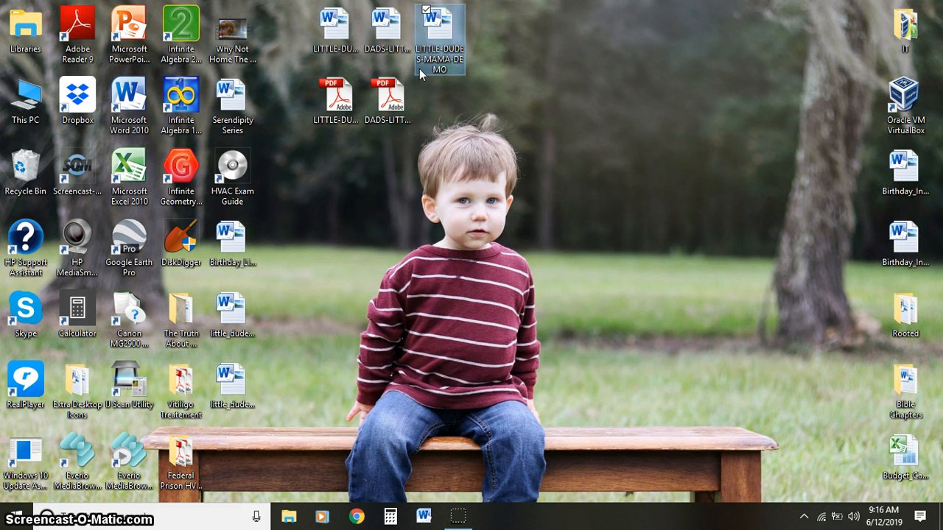
- Open LITTLE-DUDES-MAMA-DEMO and replace the WordArt text DAD with MAMA
double_click(420, 68)
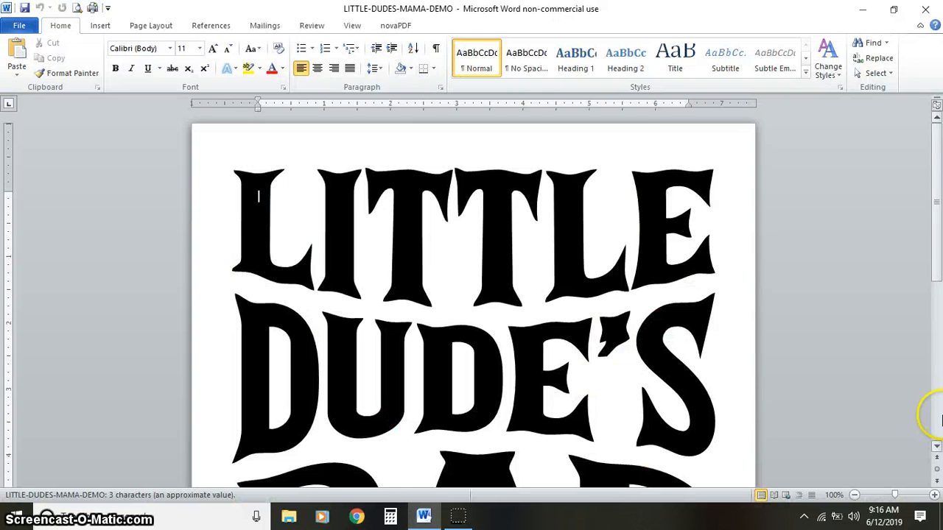
scroll(940, 420, "down", 10)
left_click(581, 211)
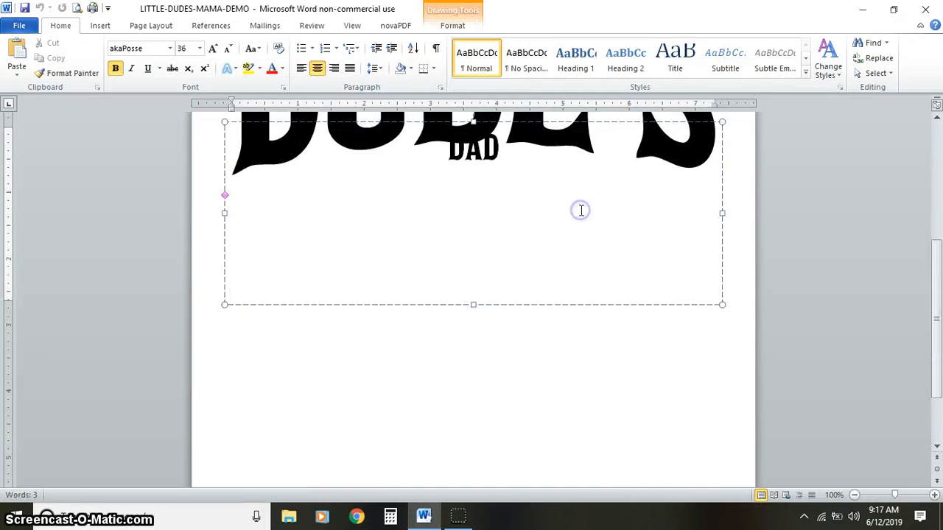
key("ctrl+a")
type("MAMA")
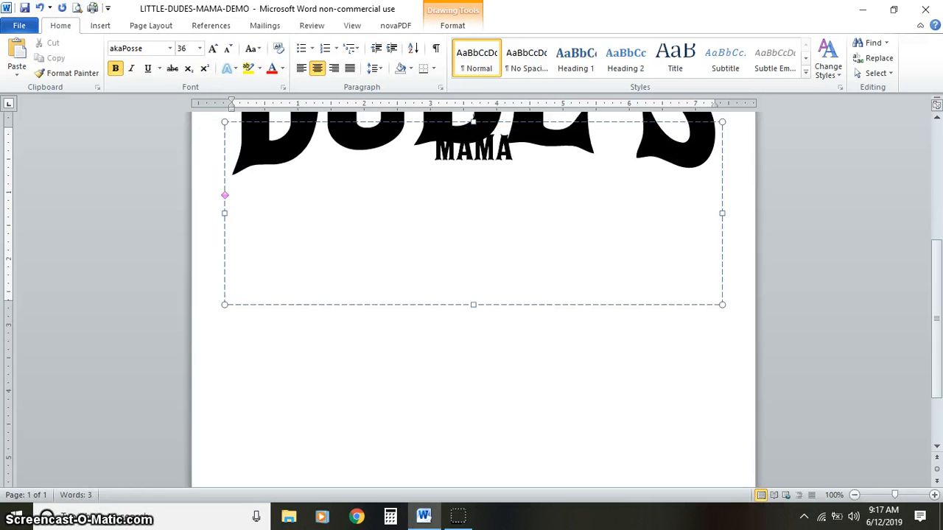
left_click(581, 224)
left_click(583, 401)
scroll(582, 406, "up", 5)
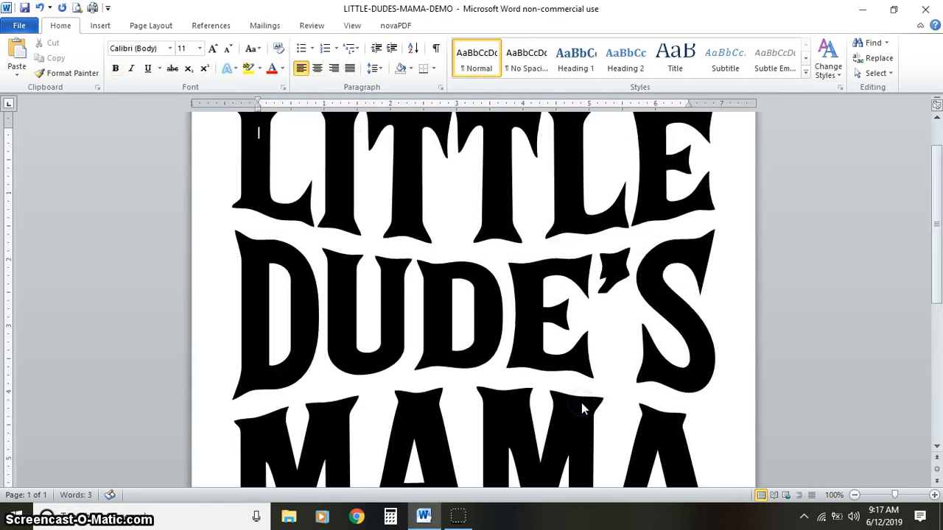
- Hide the ribbon and move the text cursor off the lettering into the blank area below MAMA
left_click(920, 28)
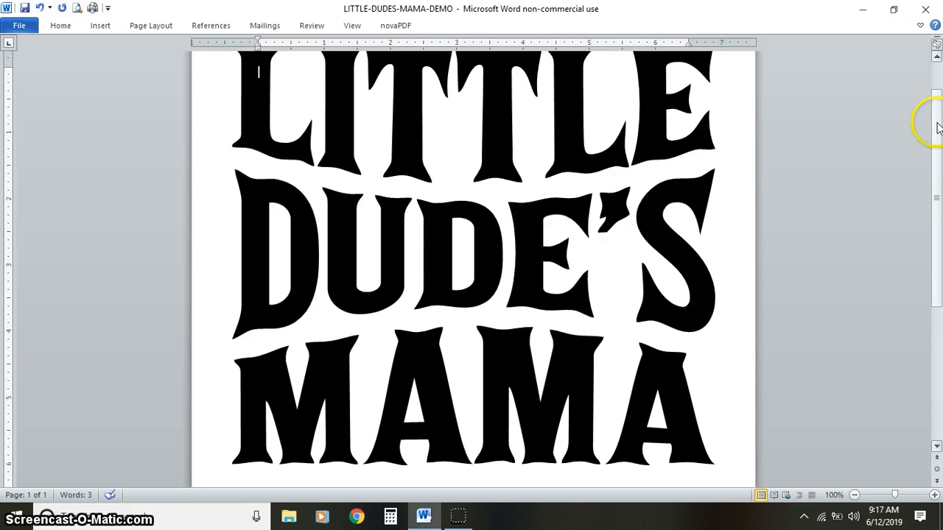
left_click_drag(937, 129, 937, 120)
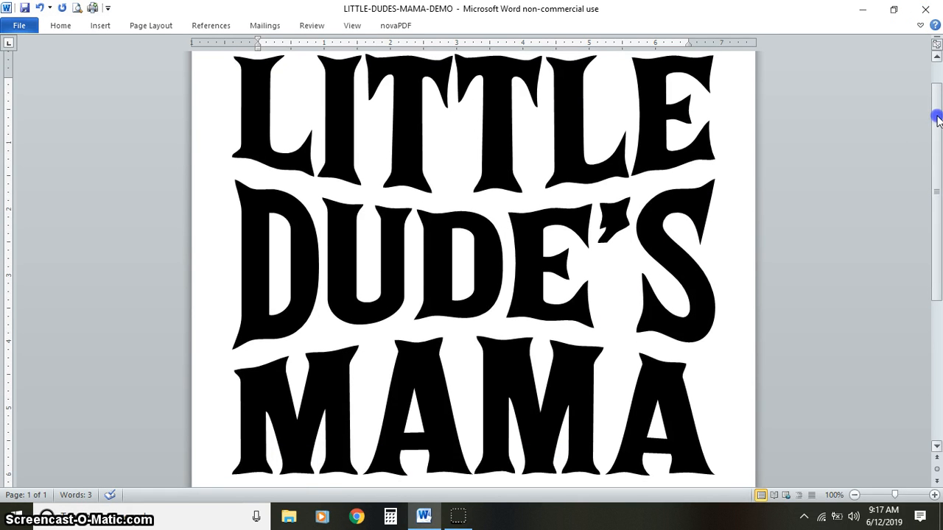
left_click(938, 374)
left_click(505, 372)
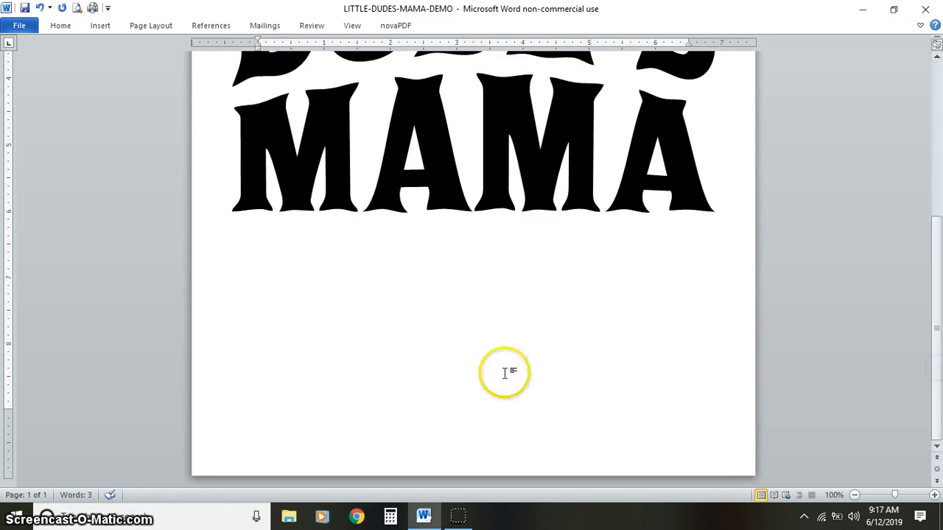